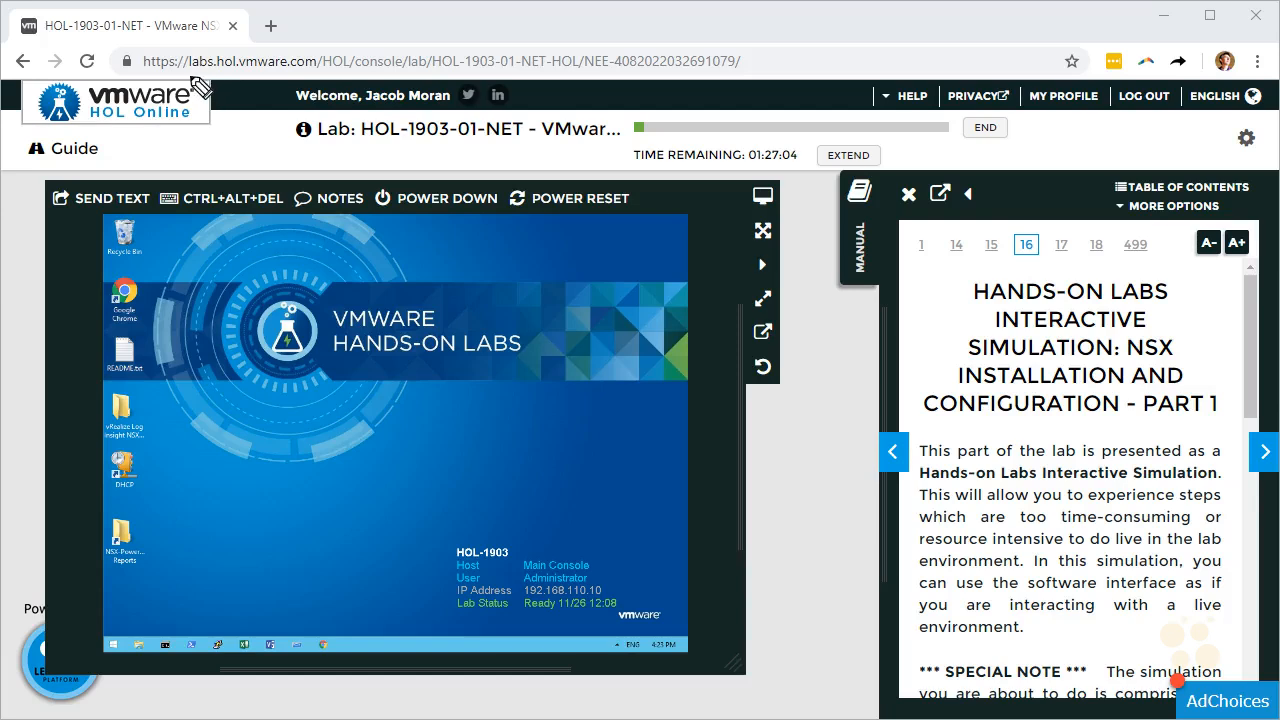
Scroll the lab manual and launch the NSX Manager installation simulation in a new tab
drag(184, 72, 305, 69)
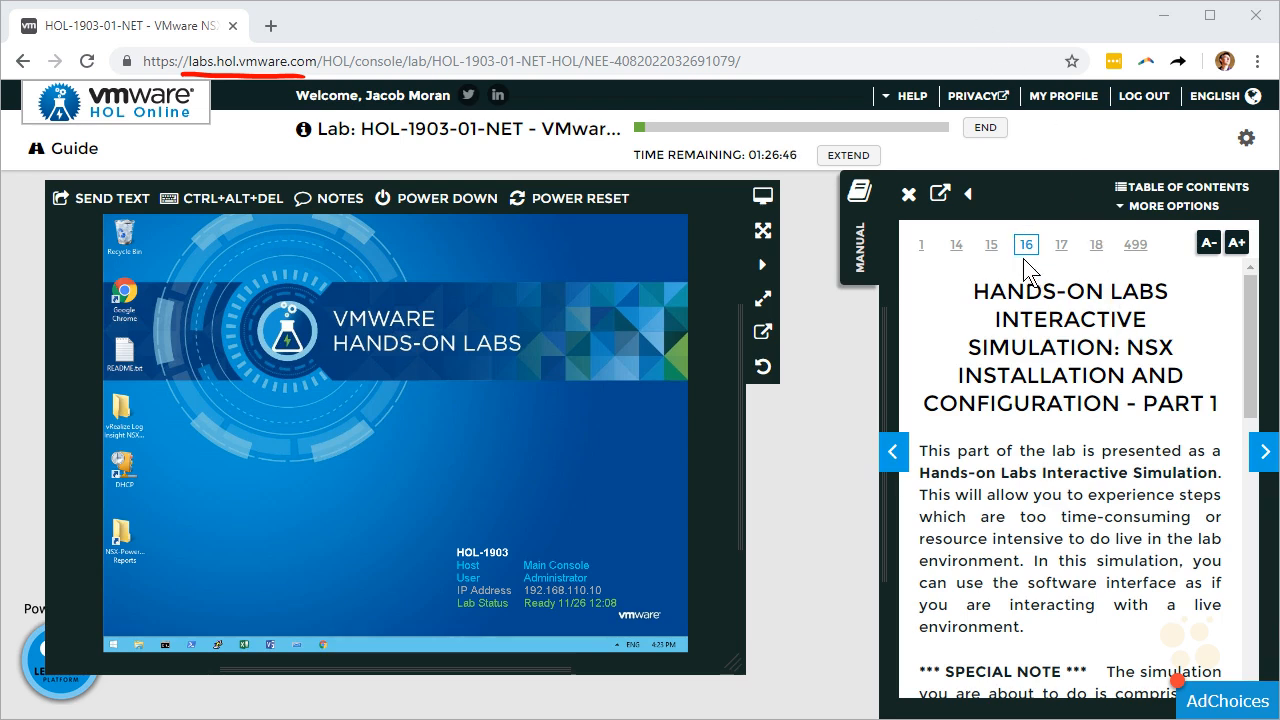
scroll(1110, 370, down, 1)
scroll(1108, 368, down, 3)
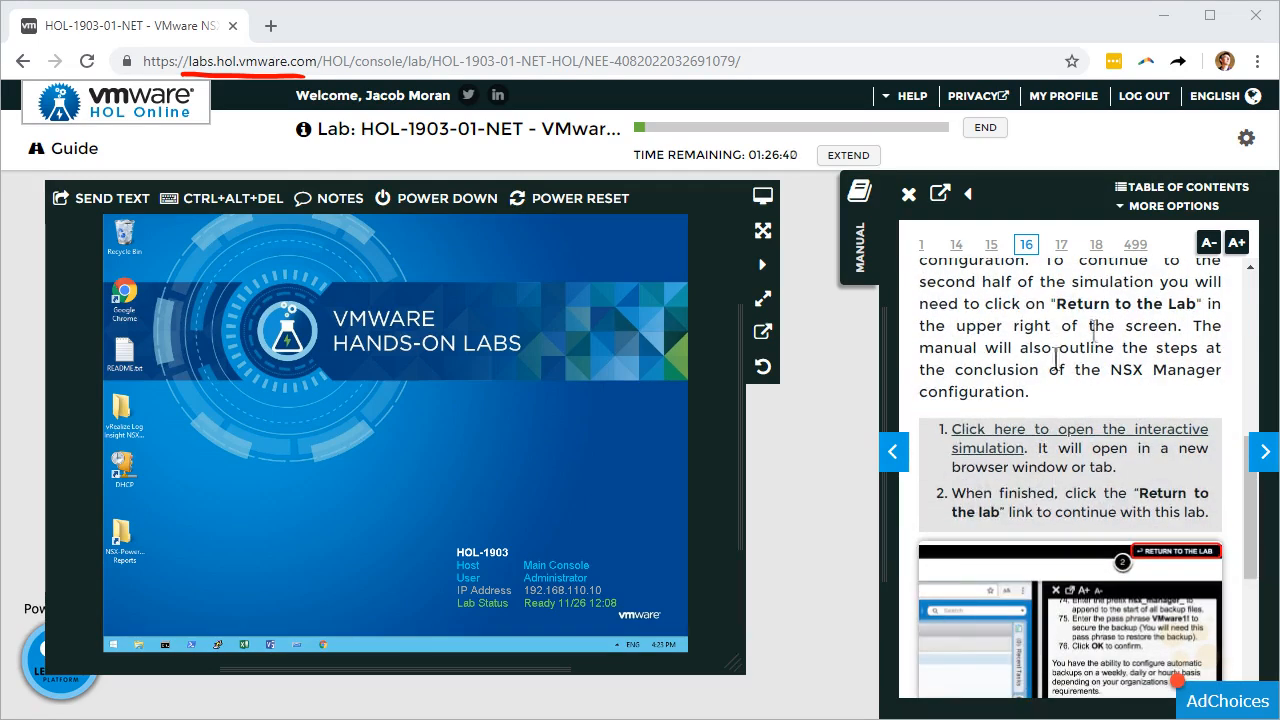
click(1036, 433)
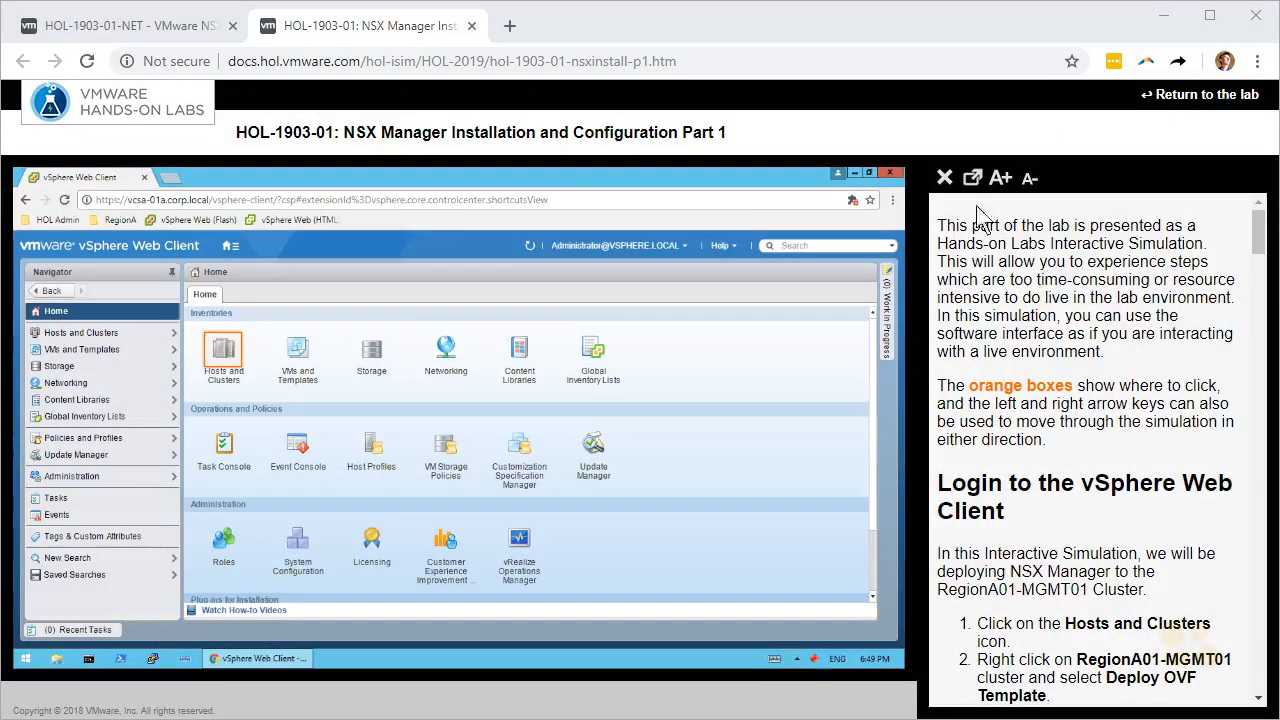
Hide the lab notes panel and show the Hosts and Clusters inventory for RegionA01
click(945, 178)
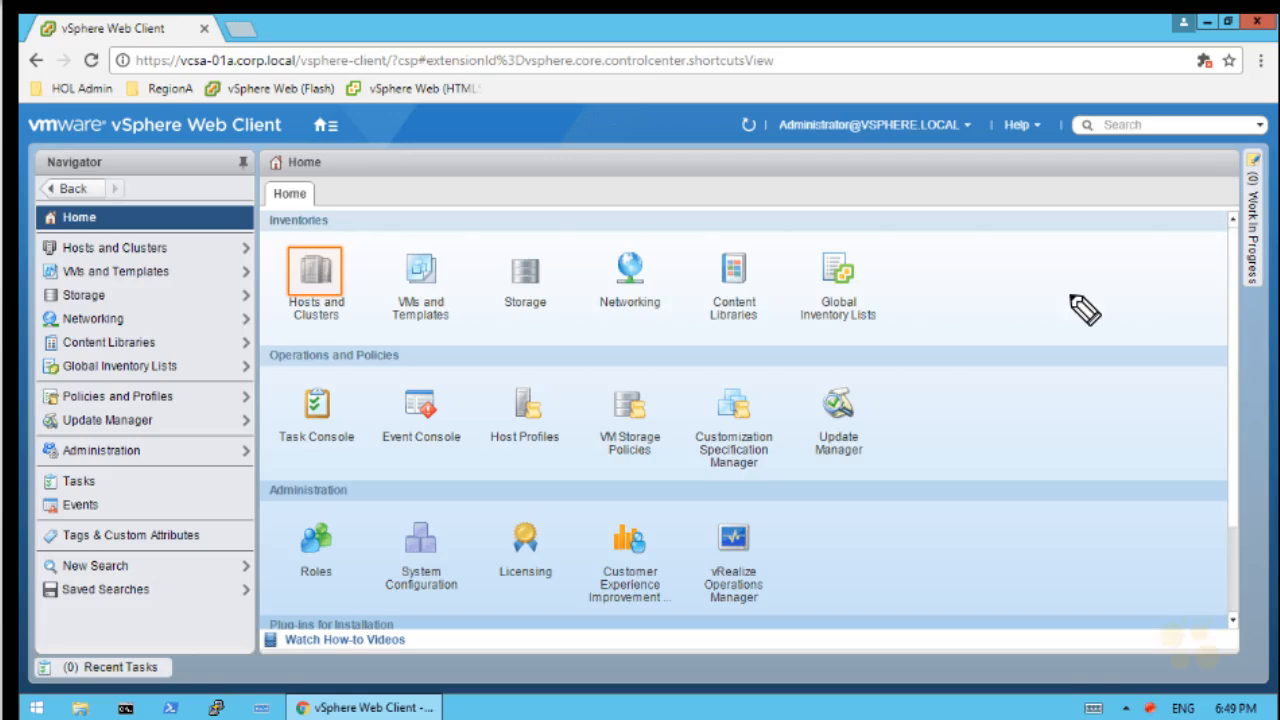
mouse_move(1010, 272)
mouse_down()
mouse_move(1040, 320)
mouse_move(1088, 268)
mouse_move(1120, 294)
mouse_move(1166, 277)
mouse_move(1005, 288)
mouse_up()
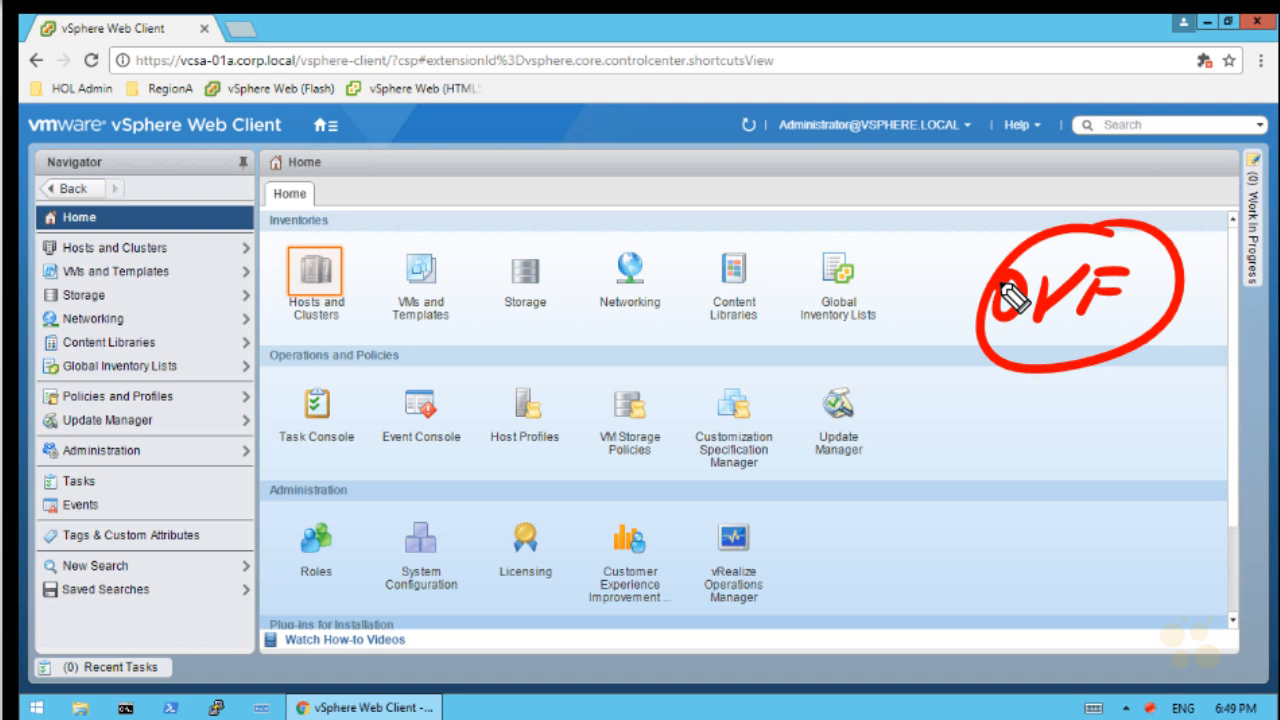
key(e)
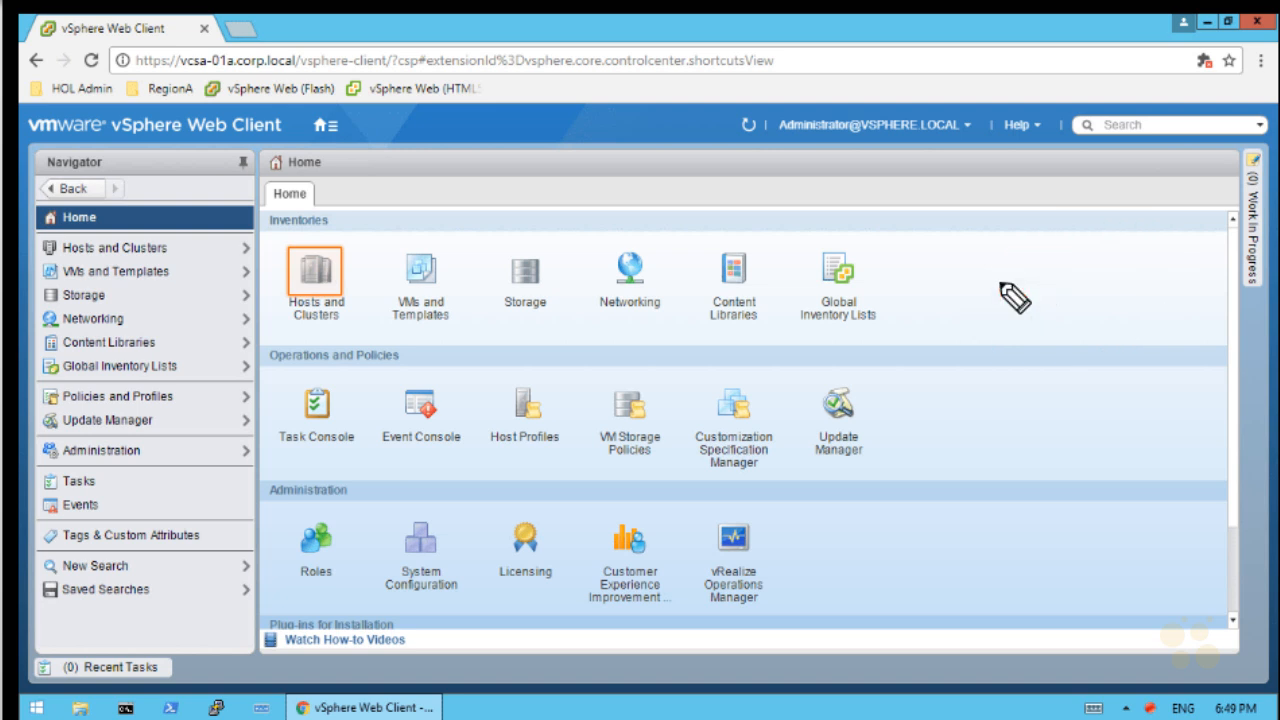
click(314, 273)
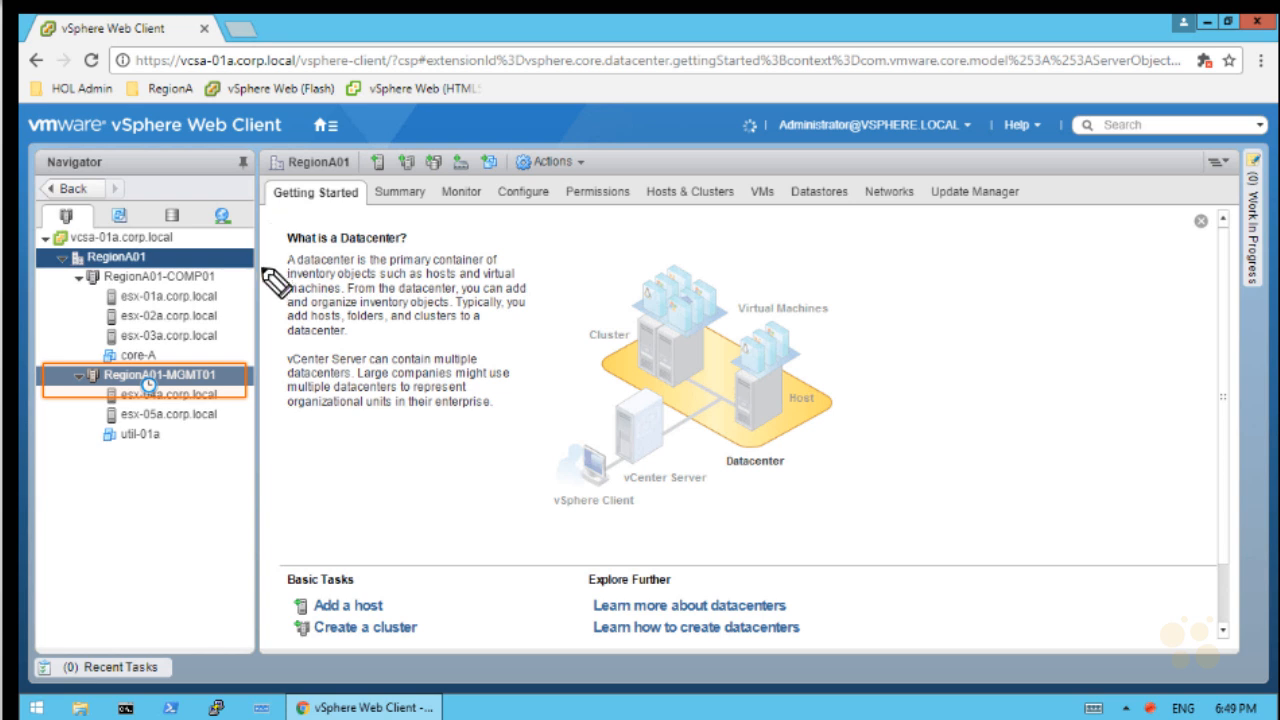
mouse_move(238, 256)
mouse_down()
mouse_move(252, 336)
mouse_move(238, 338)
mouse_move(263, 382)
mouse_move(262, 445)
mouse_move(240, 452)
mouse_up()
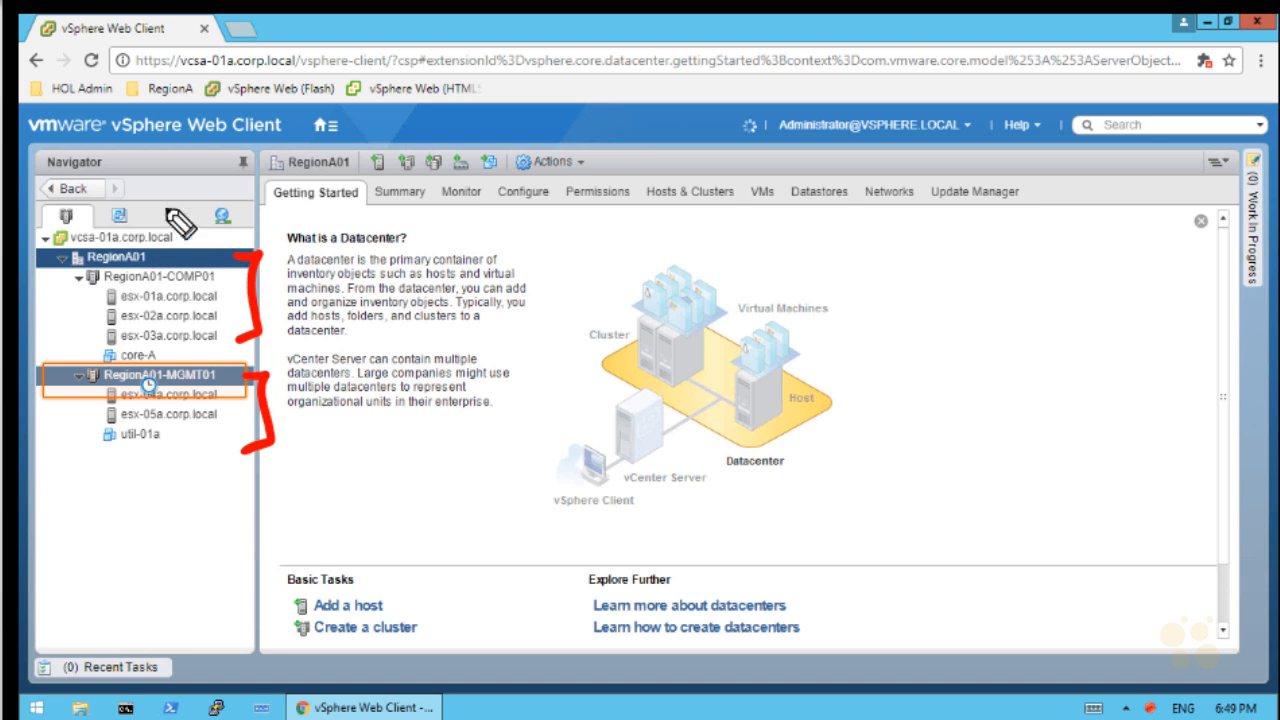
drag(177, 214, 8, 243)
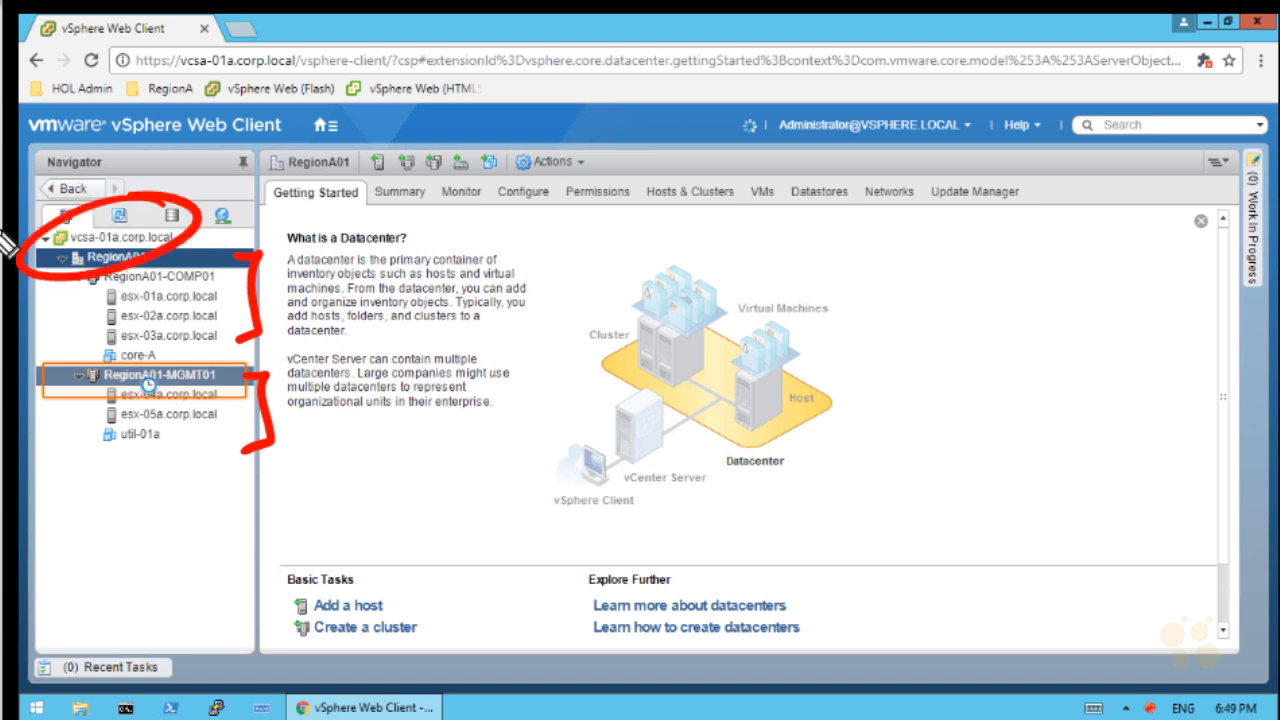
key(ctrl+z)
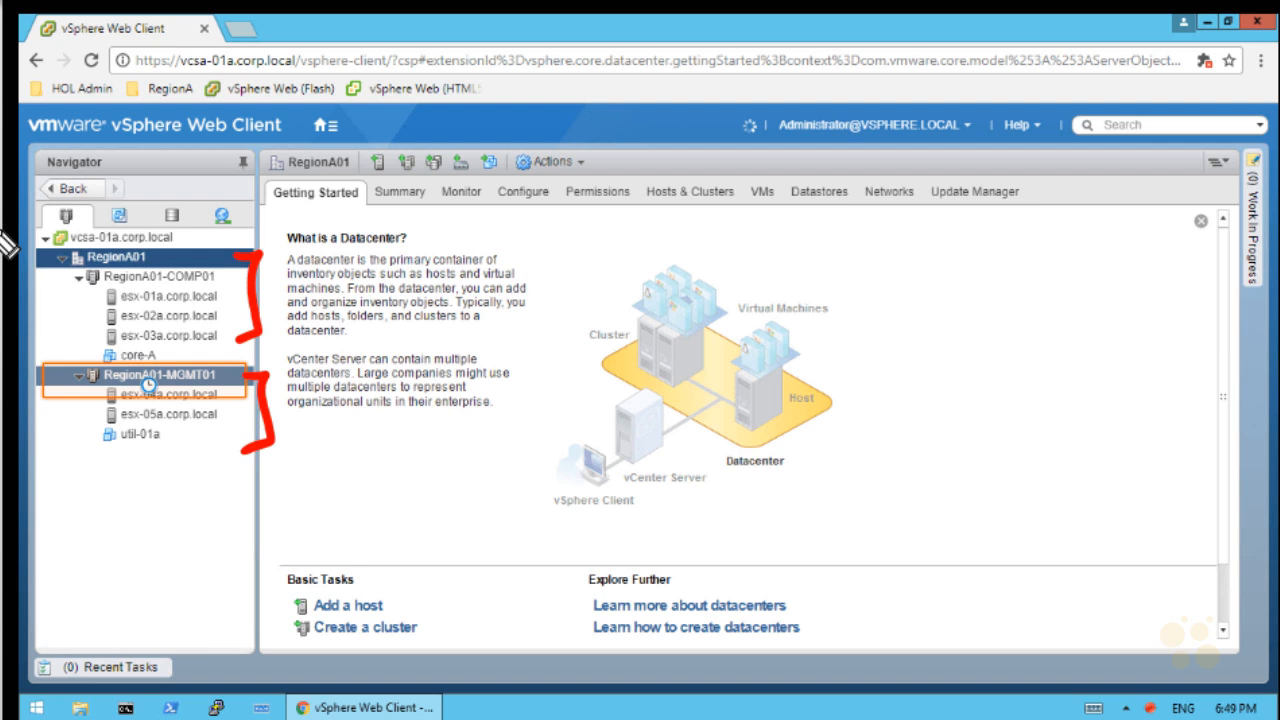
key(ctrl+z)
key(ctrl+z)
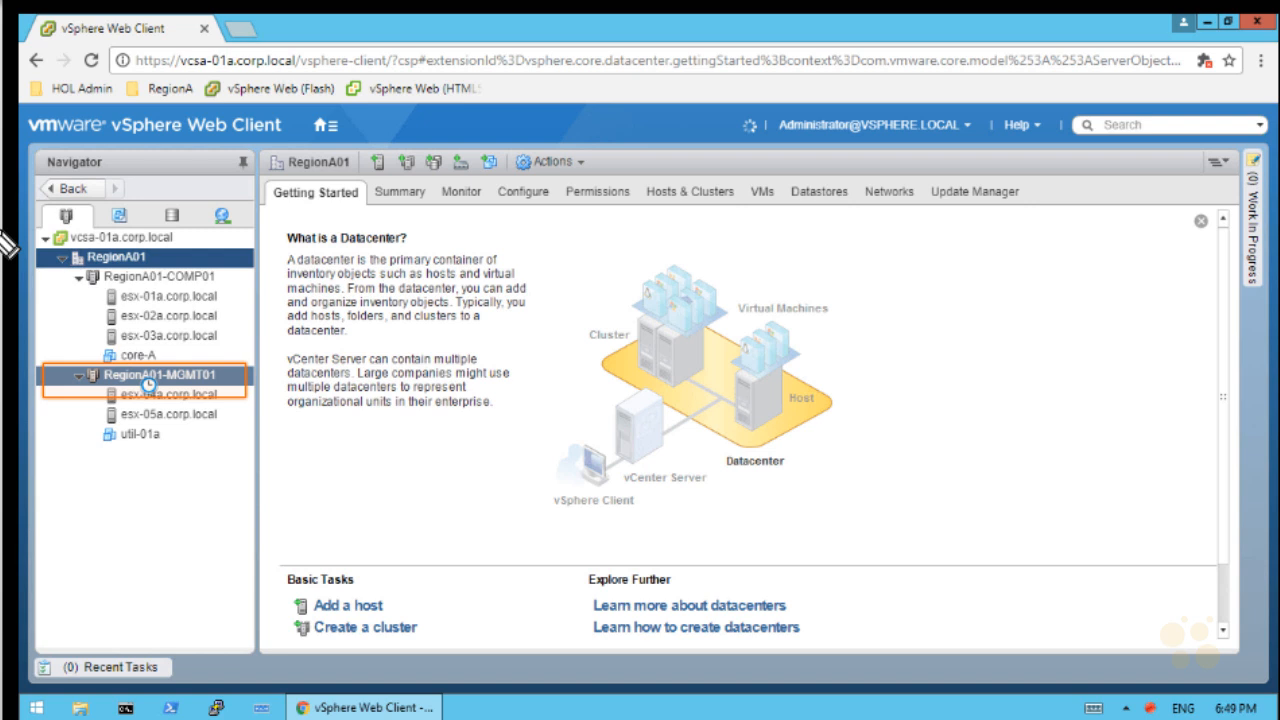
drag(65, 493, 52, 438)
mouse_move(46, 530)
mouse_down()
mouse_move(45, 545)
mouse_move(134, 514)
mouse_move(91, 563)
mouse_move(105, 578)
mouse_move(129, 557)
mouse_move(157, 563)
mouse_up()
mouse_move(82, 612)
mouse_down()
mouse_move(80, 651)
mouse_move(241, 580)
mouse_move(277, 541)
mouse_move(250, 564)
mouse_up()
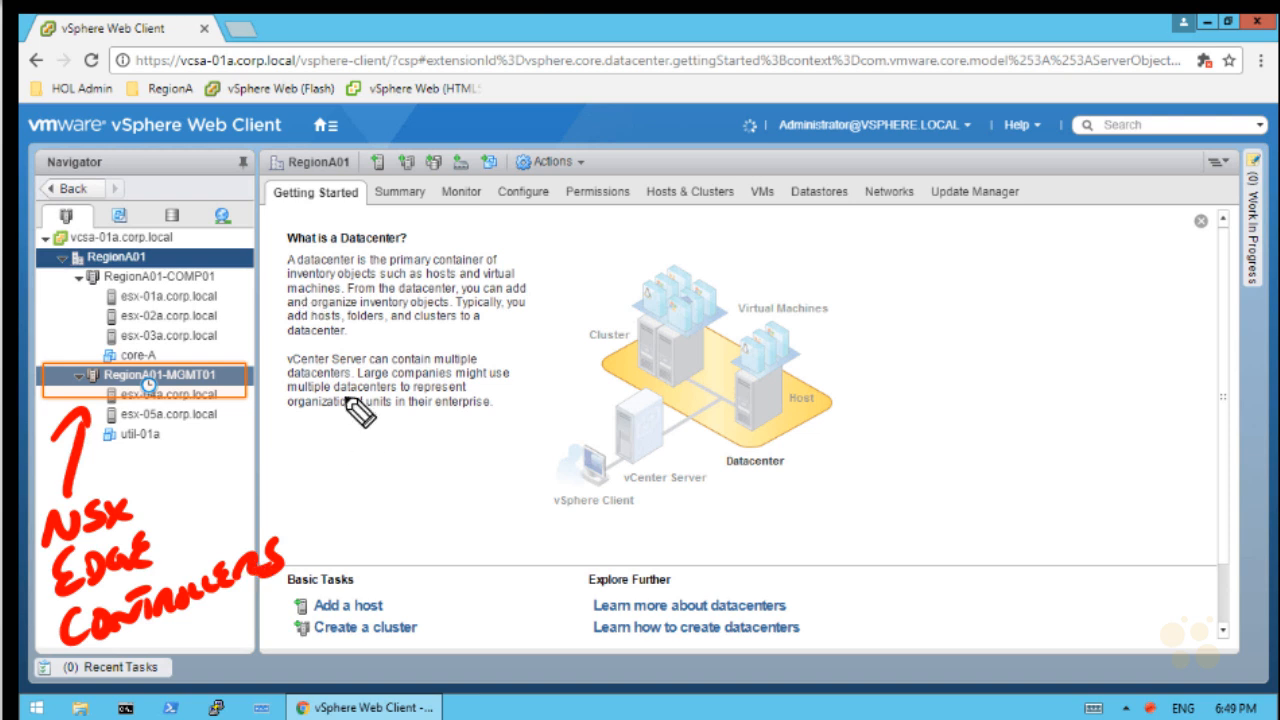
mouse_move(234, 263)
mouse_down()
mouse_move(260, 330)
mouse_move(400, 243)
mouse_move(358, 236)
mouse_move(578, 228)
mouse_move(557, 237)
mouse_up()
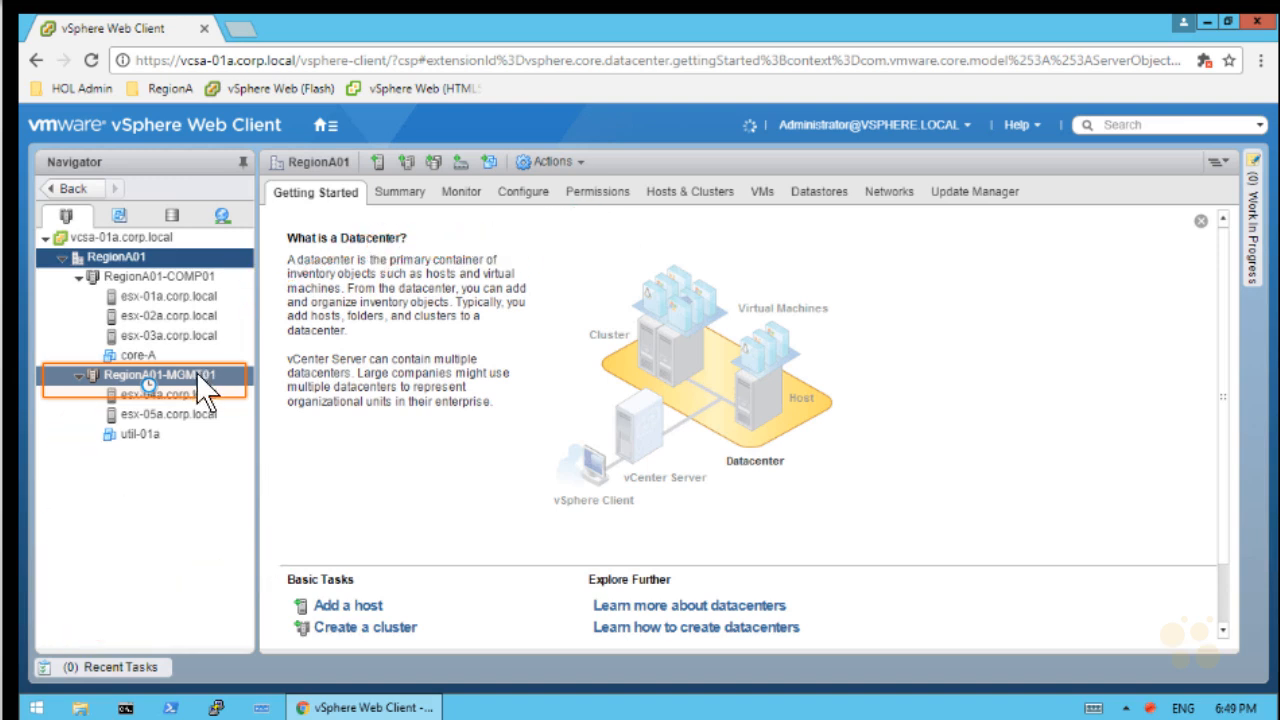
Deploy an OVF template to RegionA01-MGMT01 from local file VMware-NSX-Manager-6.4.1-8599035.ova
right_click(196, 373)
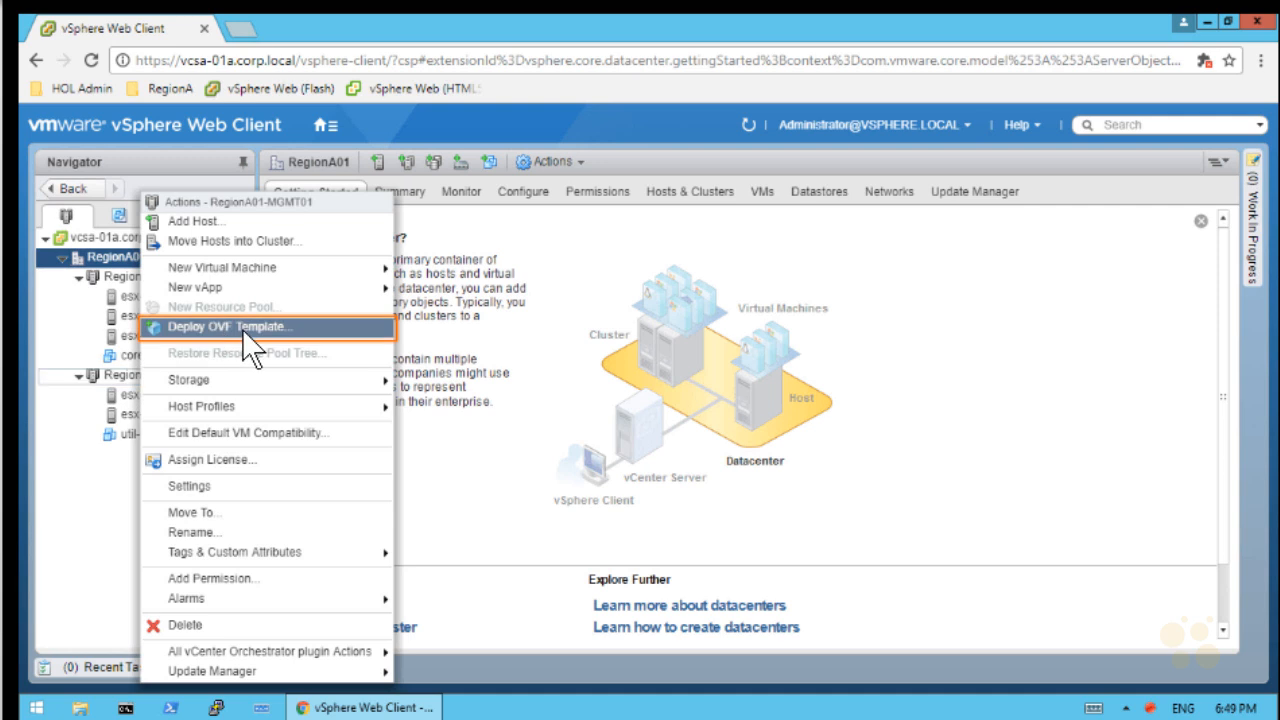
click(245, 330)
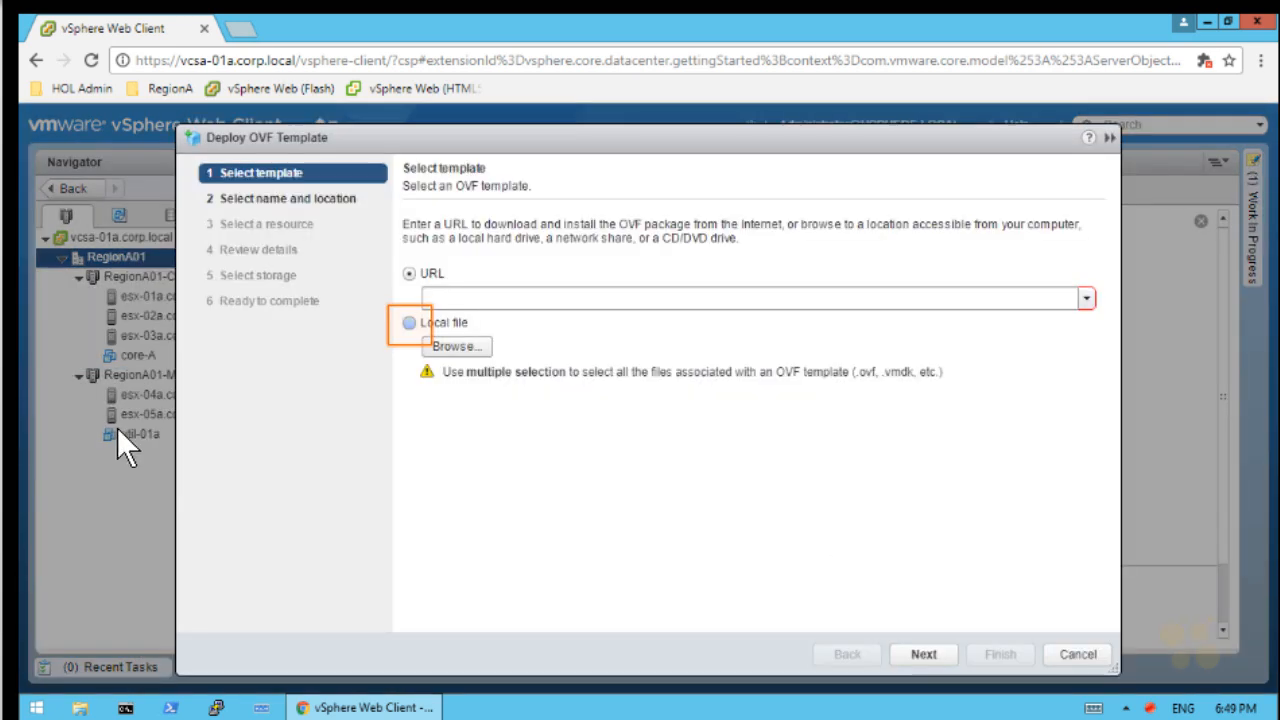
click(410, 324)
click(464, 346)
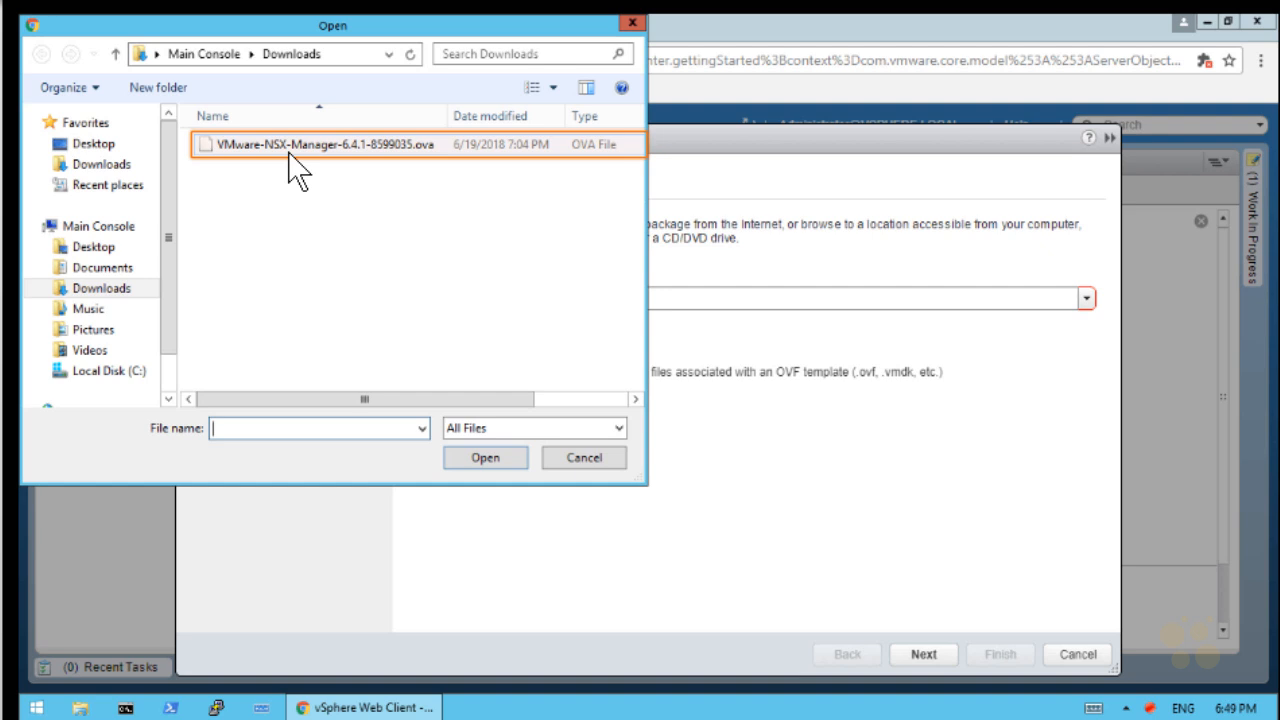
click(289, 150)
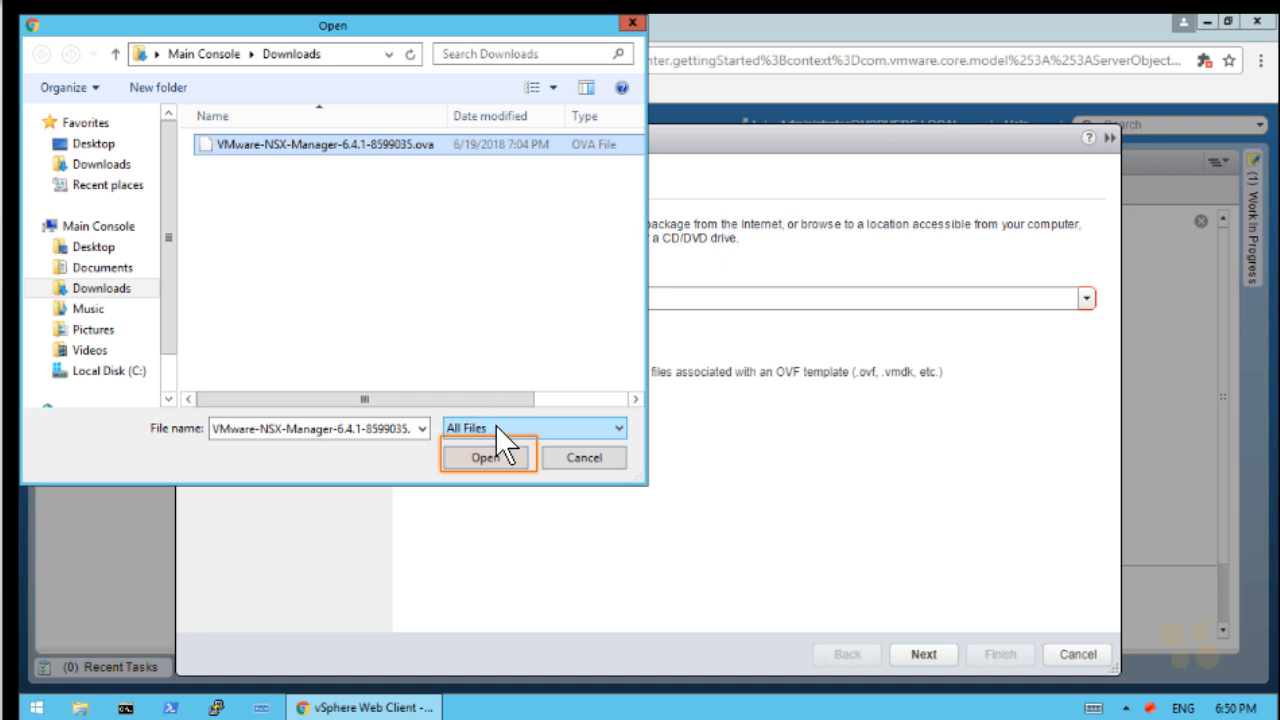
click(489, 461)
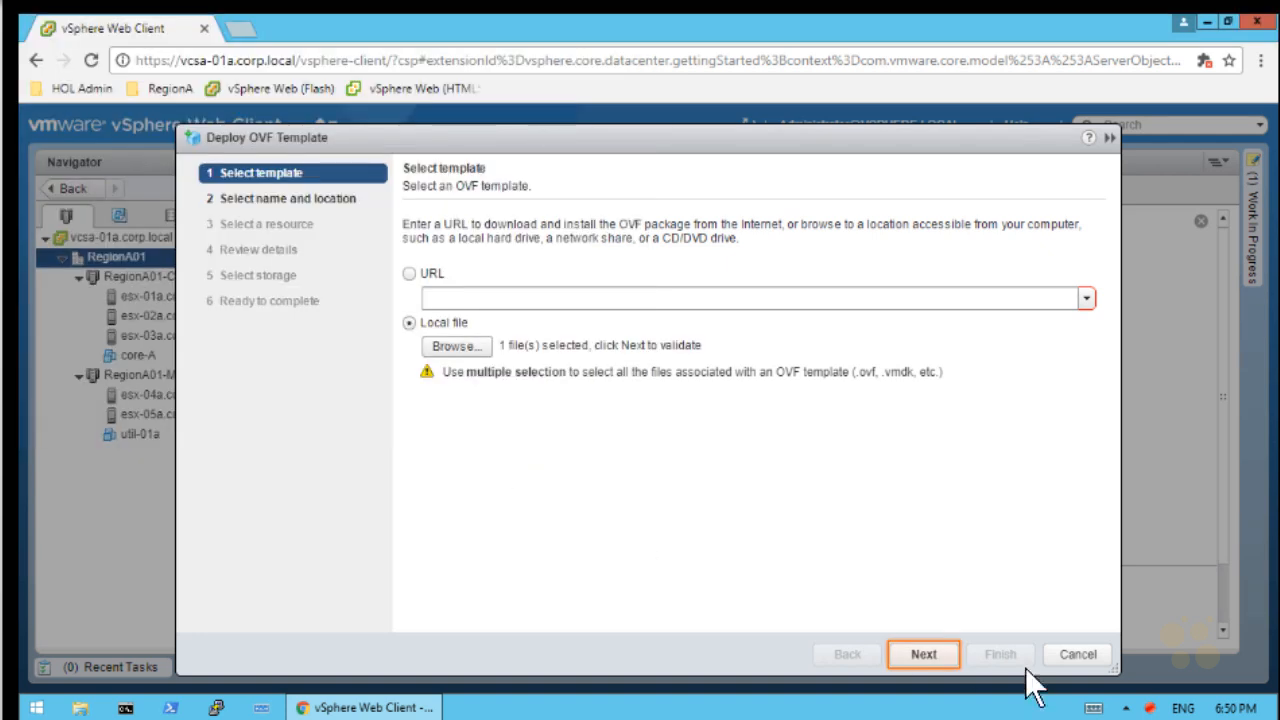
Name the new virtual machine nsxmgr-01a
click(921, 652)
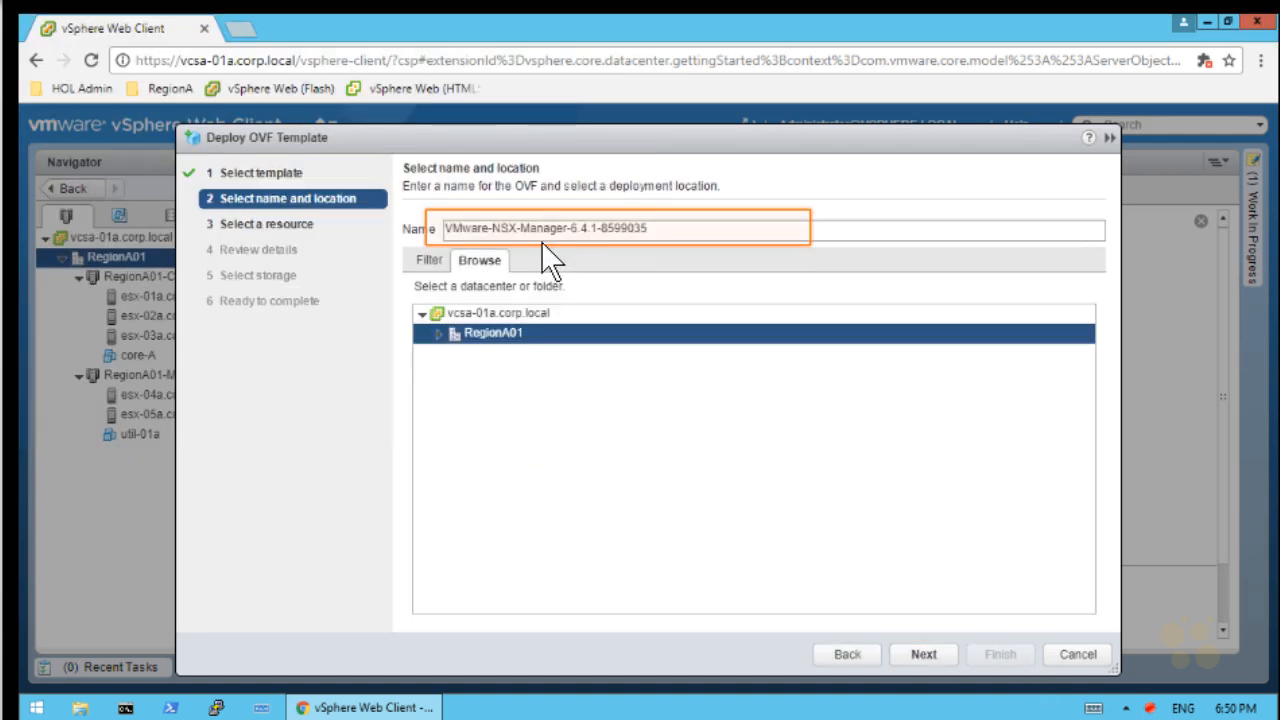
triple_click(688, 246)
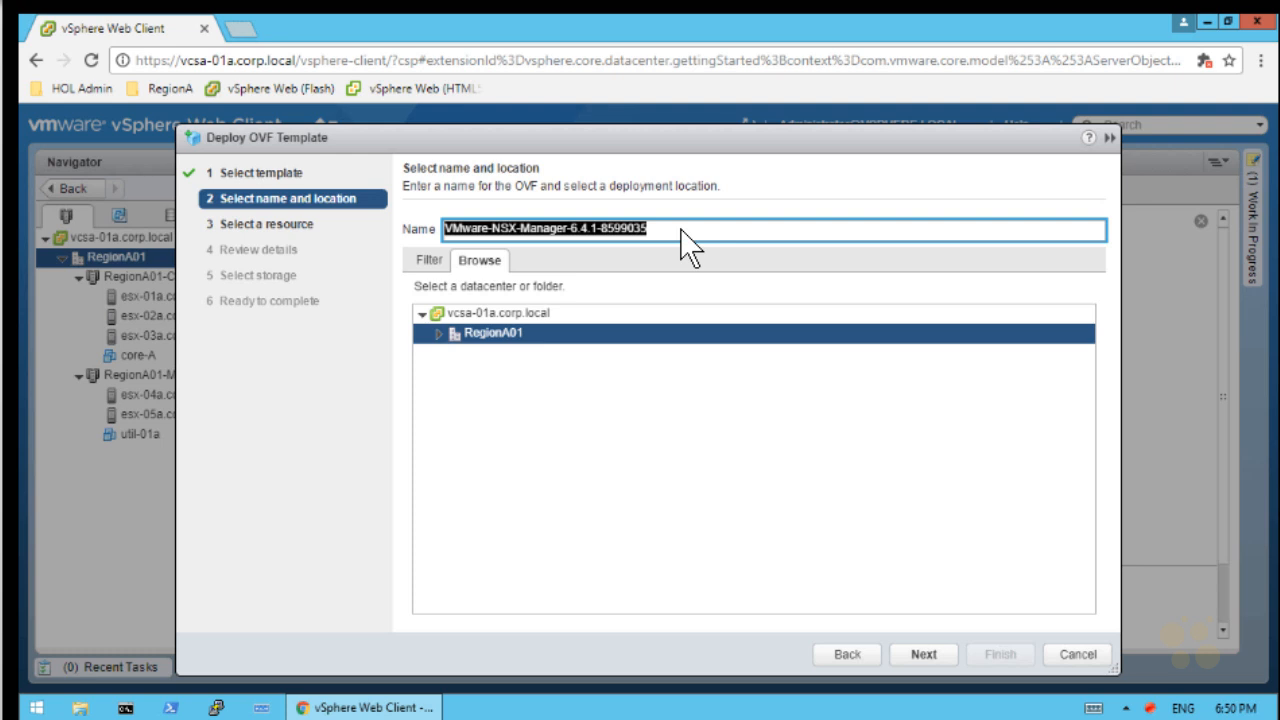
text(nsxmgr-01a)
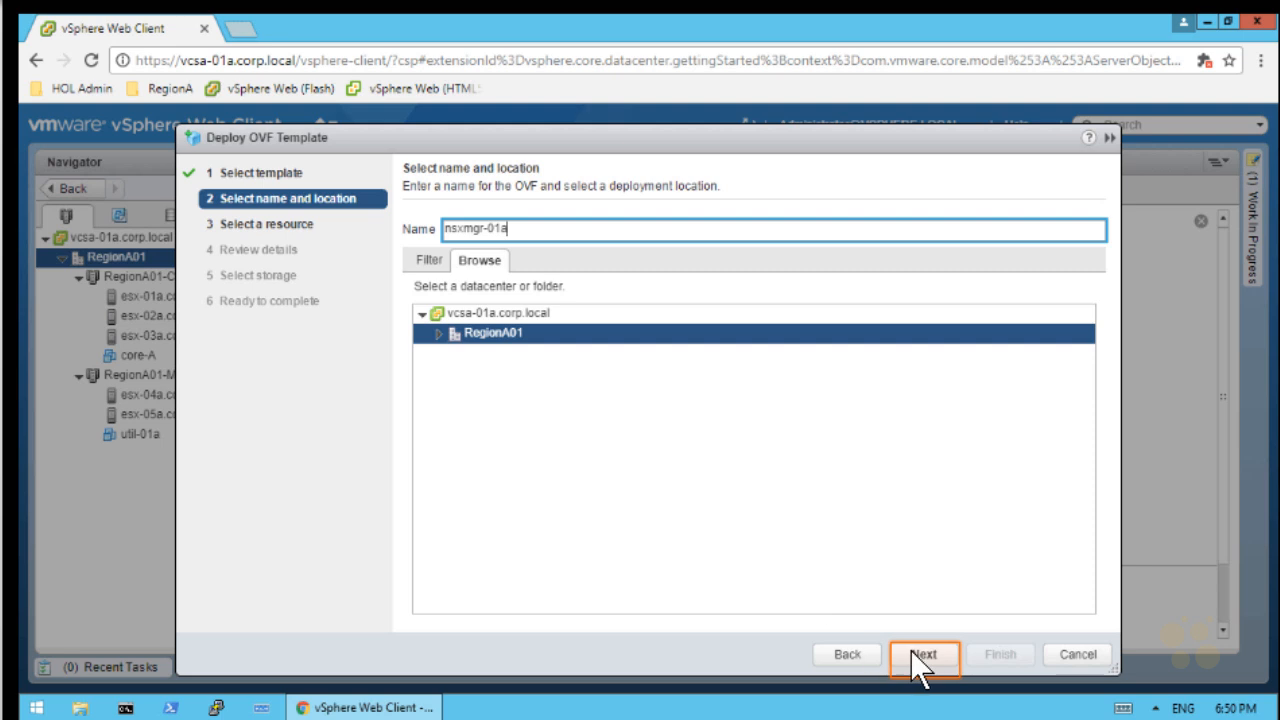
Run the VM on host esx-04a.corp.local and move past the template details review
click(922, 654)
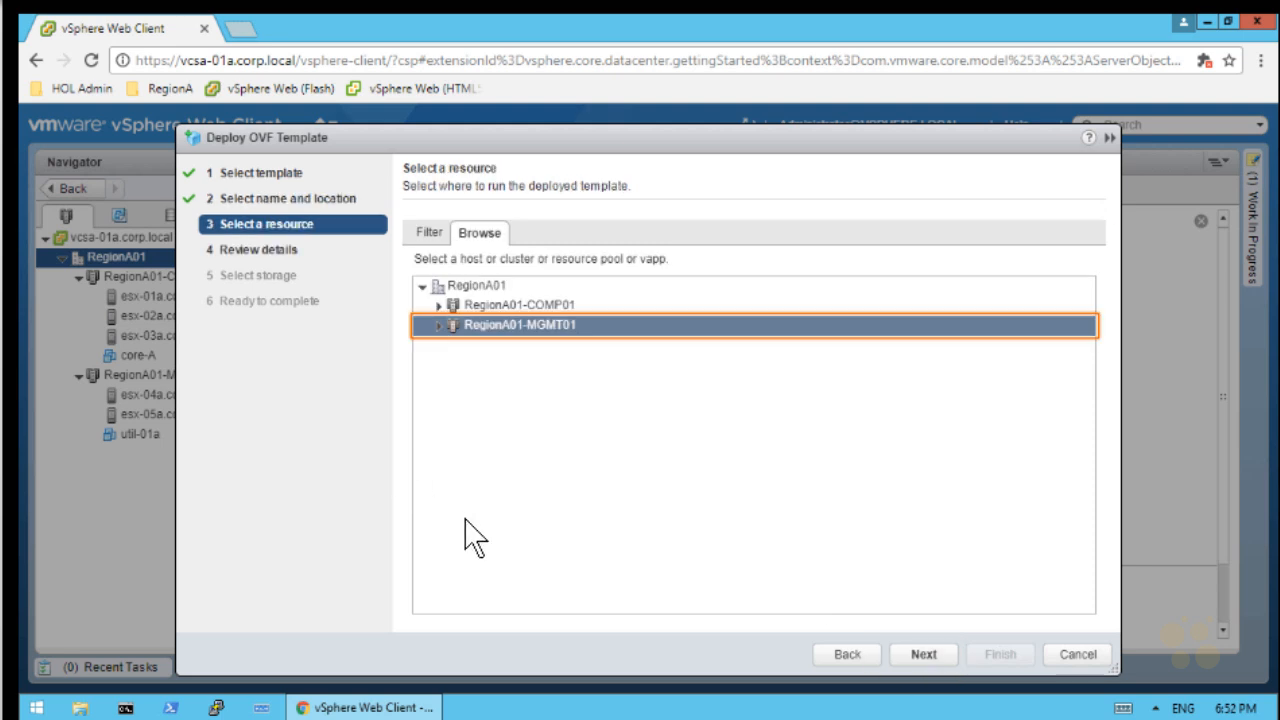
click(438, 325)
click(531, 340)
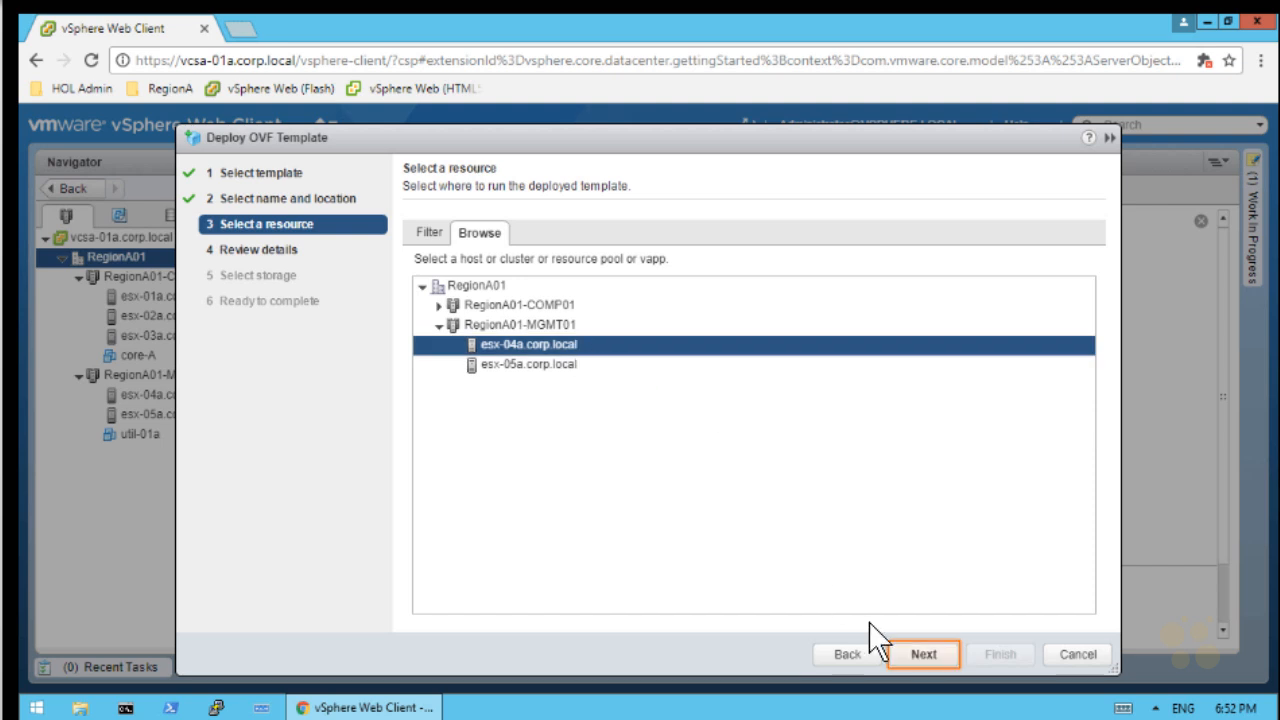
click(932, 655)
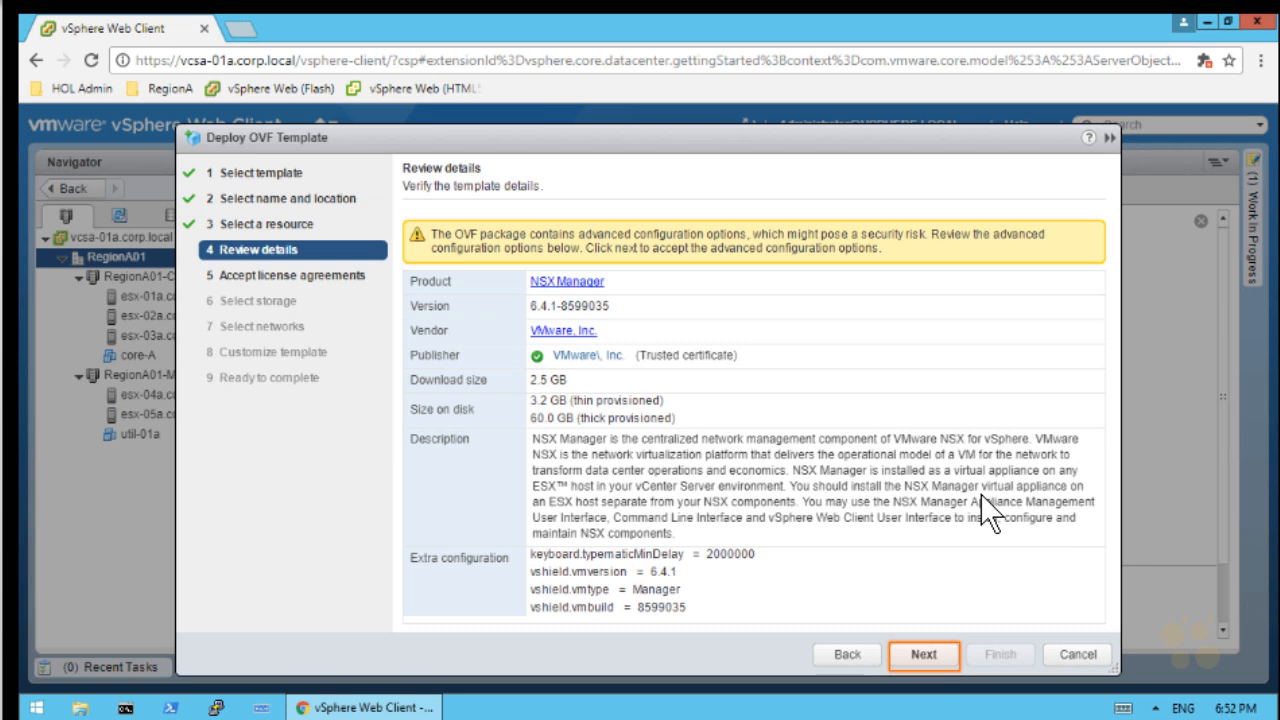
key(ctrl+2)
drag(613, 340, 511, 348)
key(Escape)
Accept the license and keep thick lazy-zeroed storage on RegionA01-ISCSI01-MGMT01
click(923, 654)
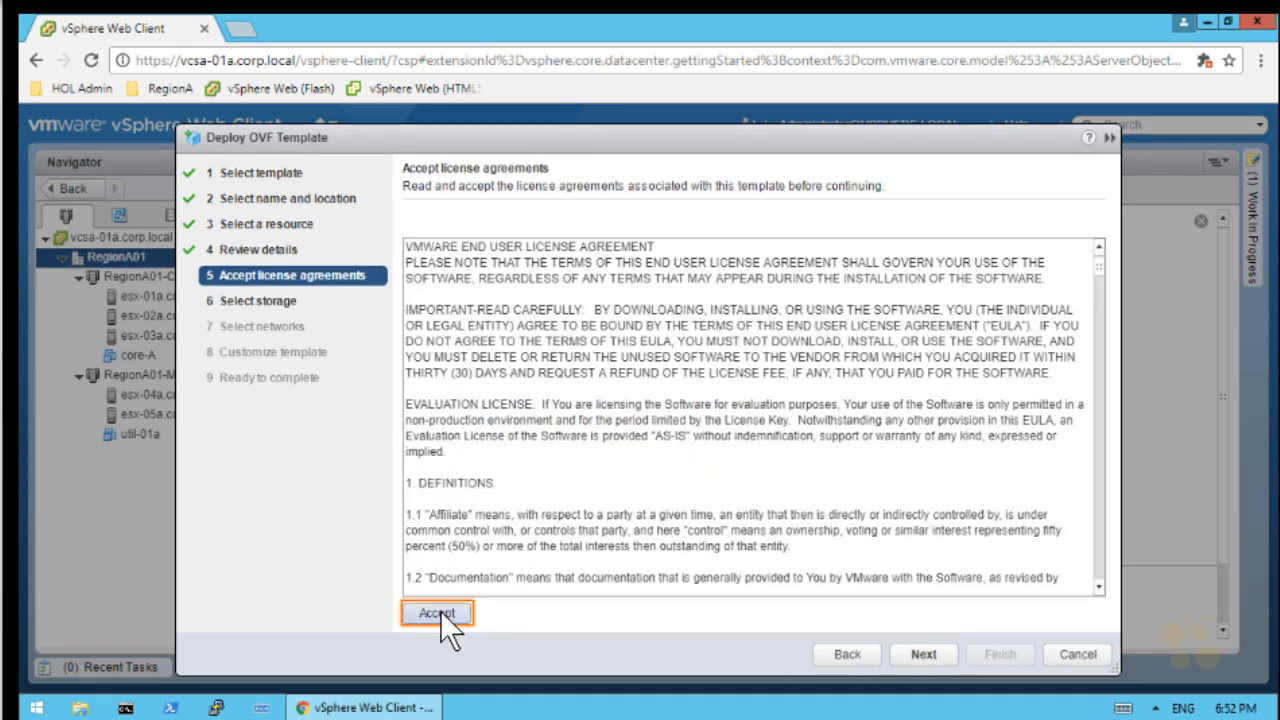
click(440, 612)
click(937, 653)
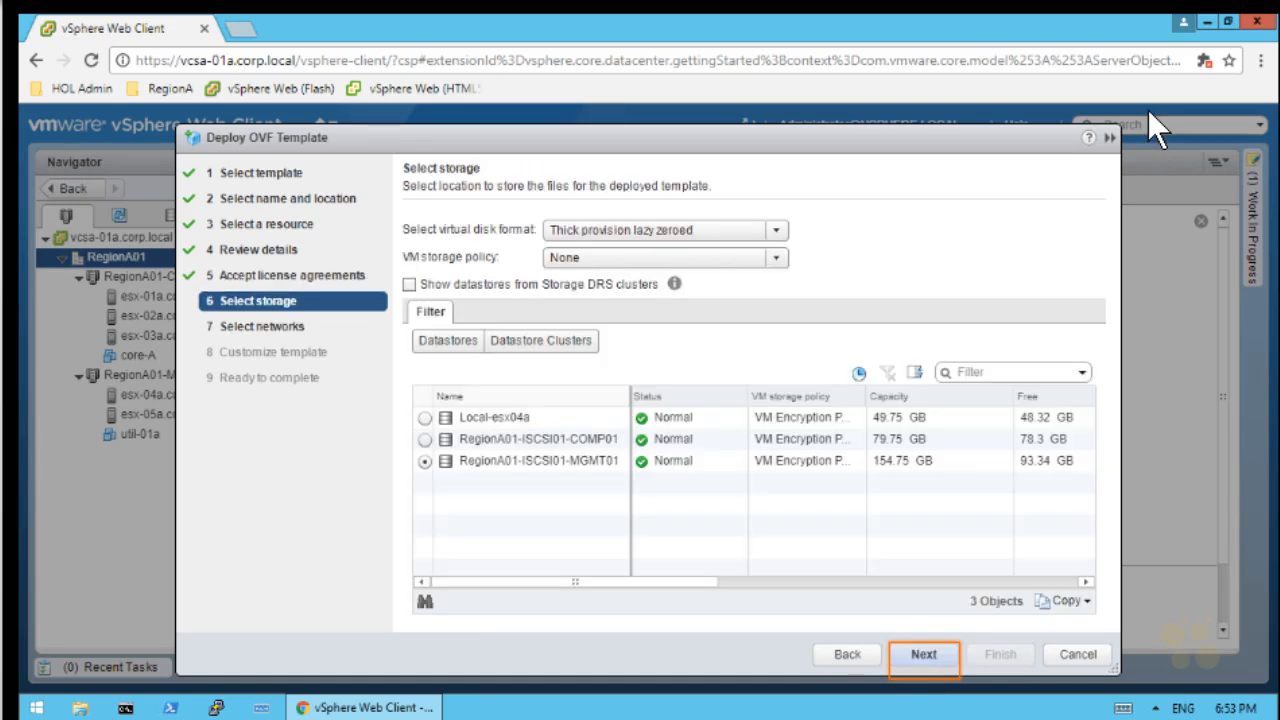
drag(734, 181, 684, 216)
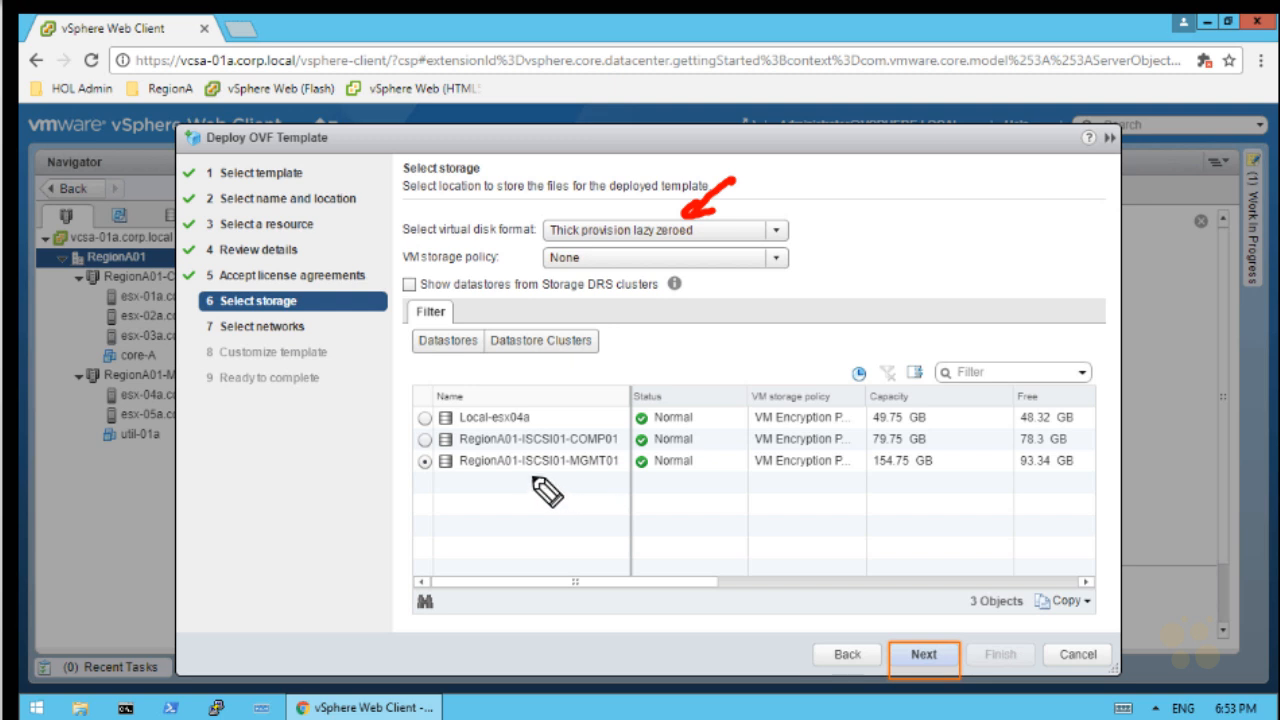
drag(520, 478, 628, 476)
mouse_move(578, 522)
mouse_down()
mouse_move(588, 488)
mouse_move(598, 497)
mouse_up()
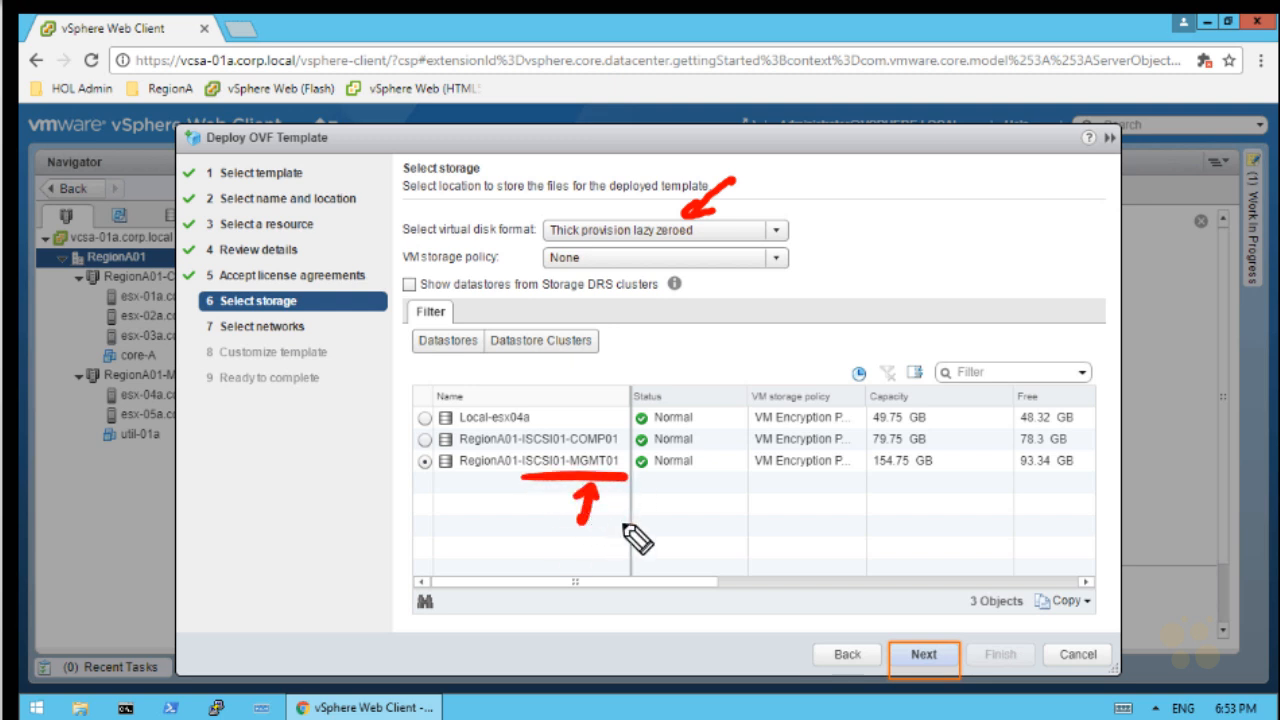
drag(82, 392, 80, 421)
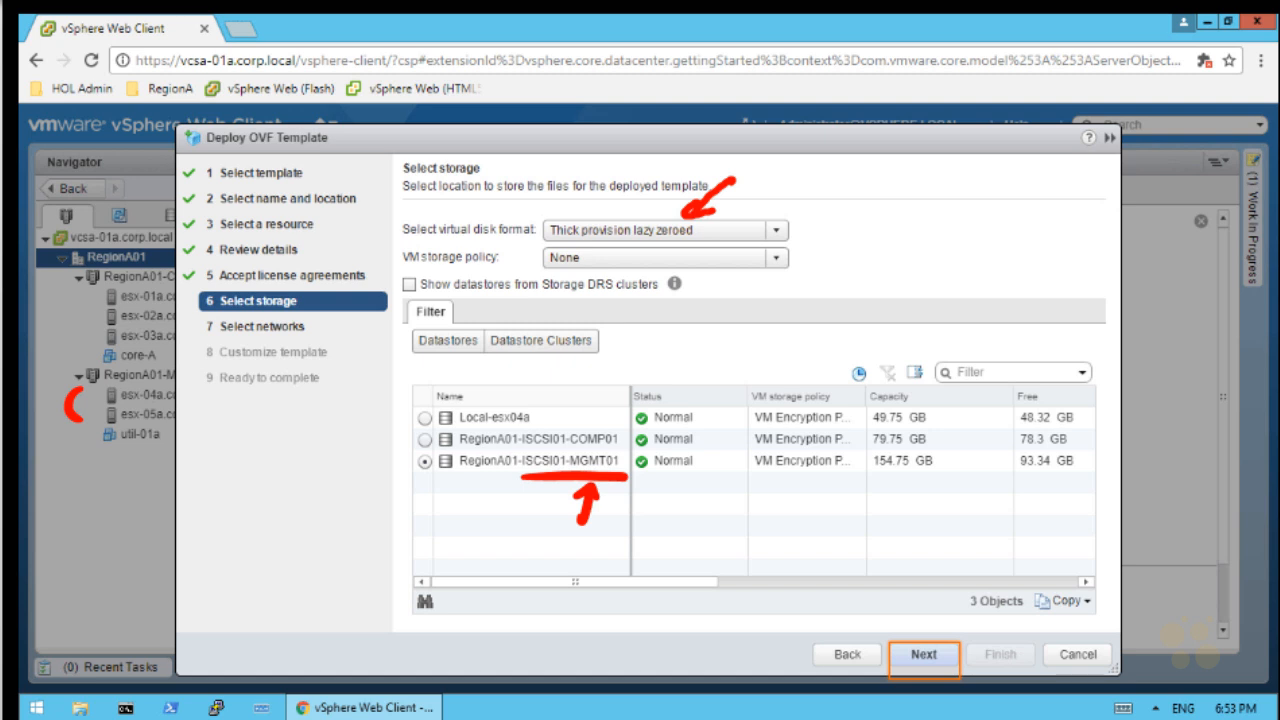
Map the Management Network to VM-RegionA01-vDS-MGMT
click(924, 658)
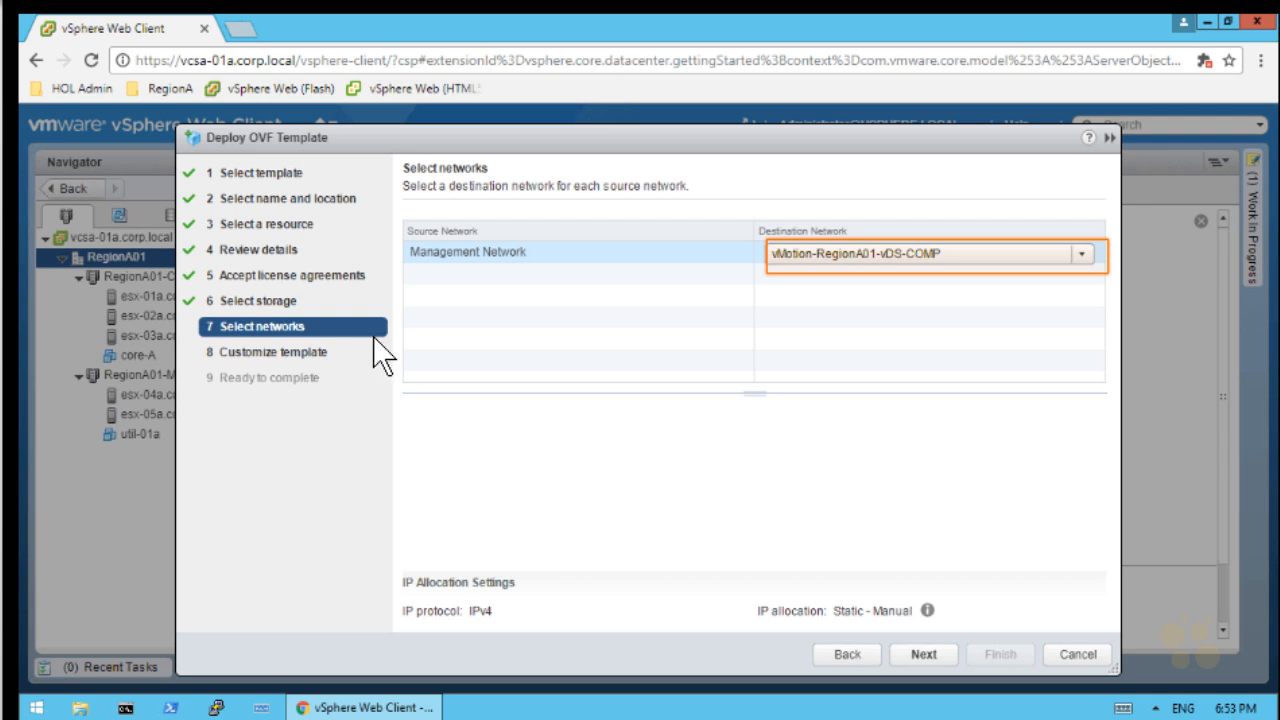
click(1082, 254)
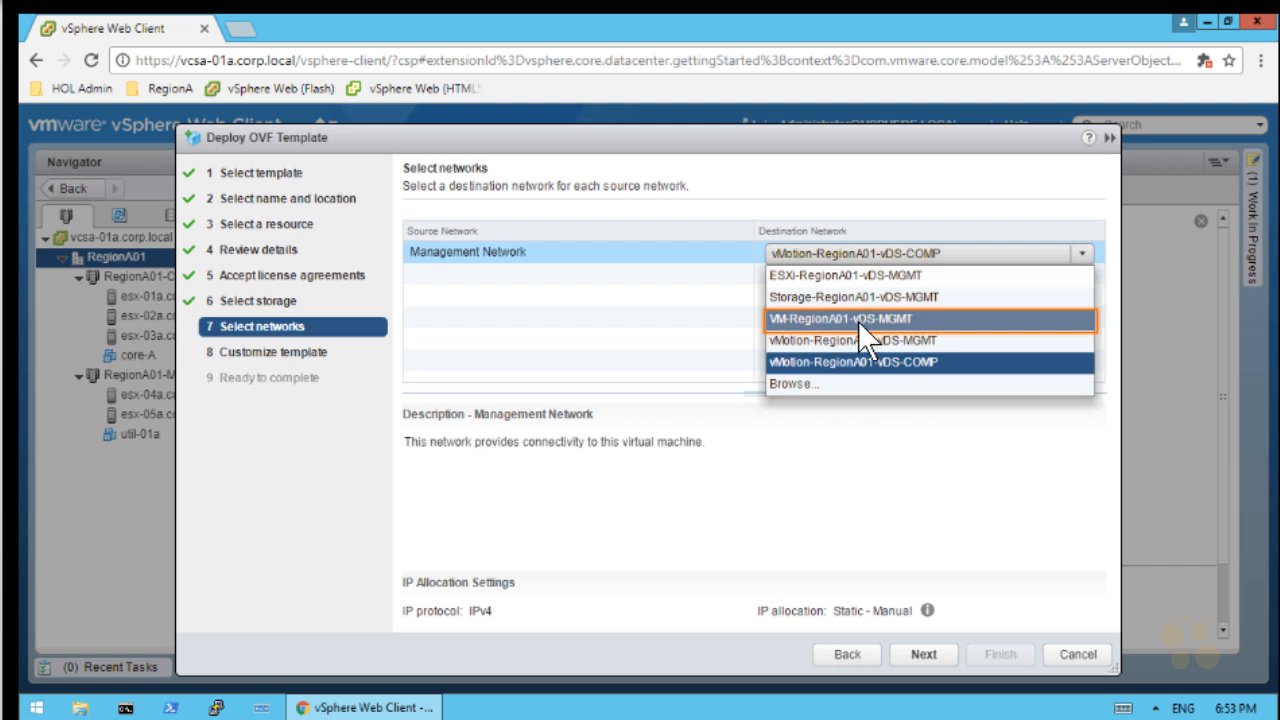
click(911, 317)
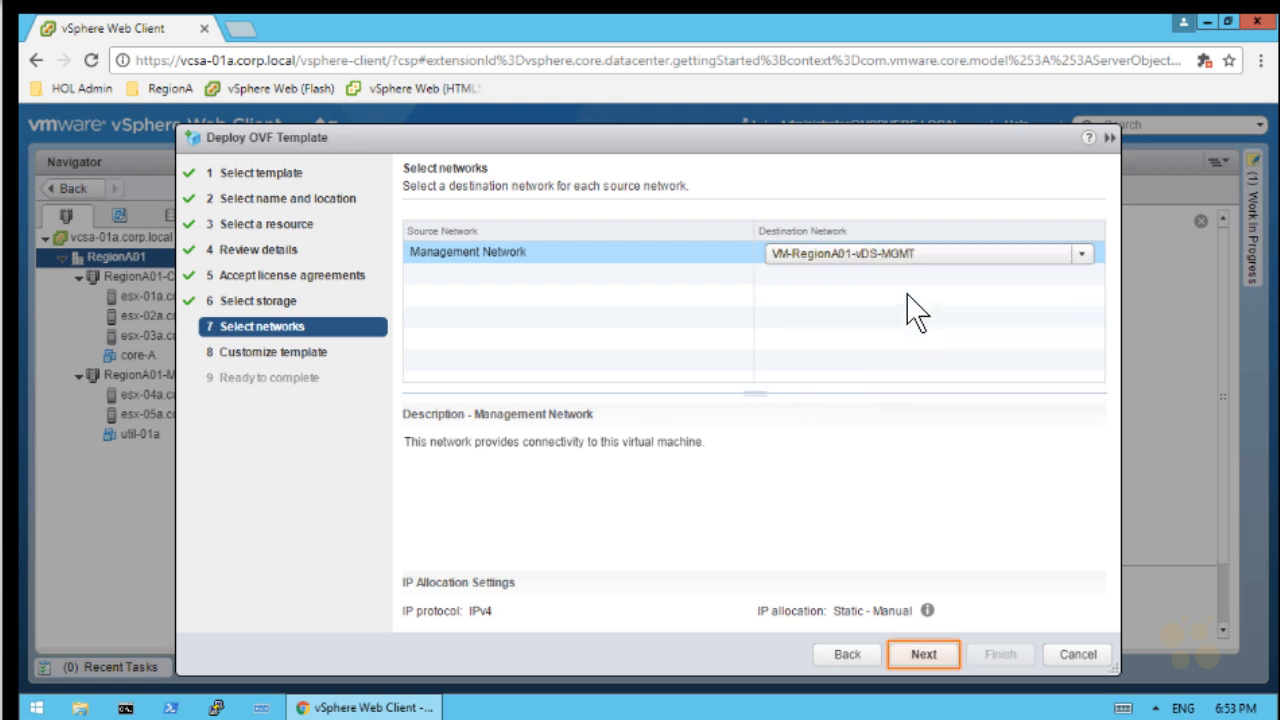
click(924, 654)
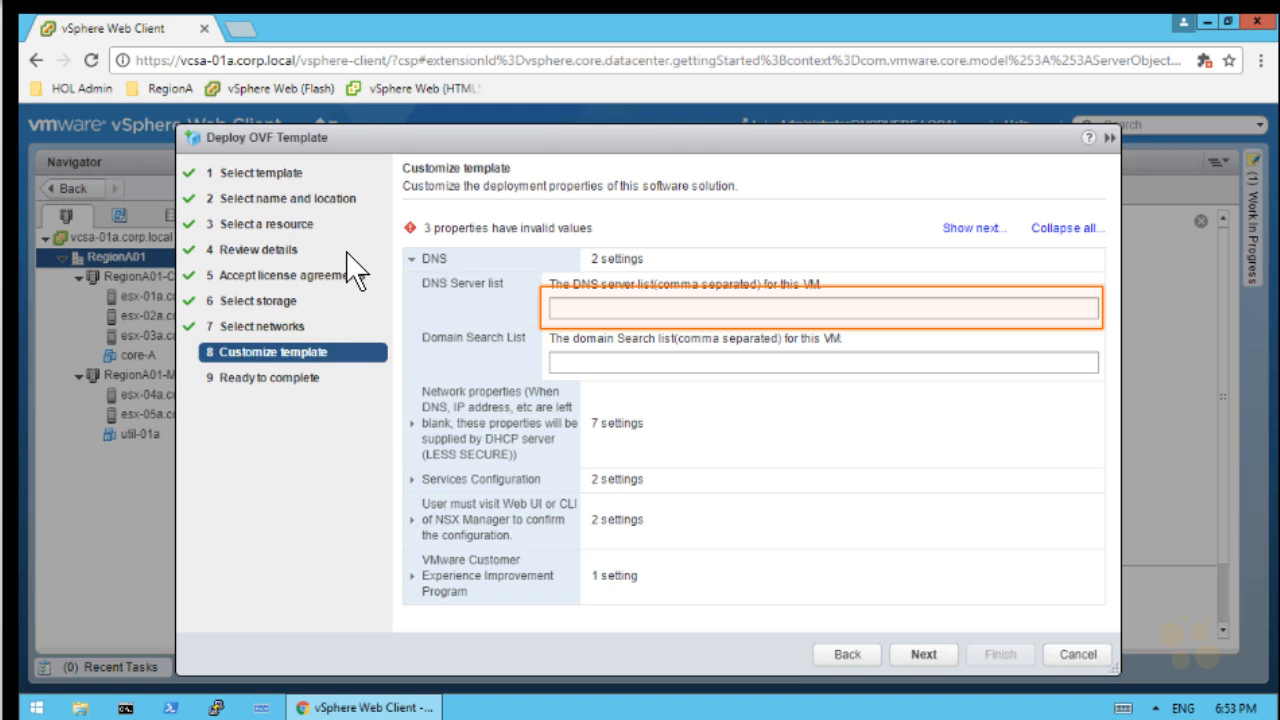
Set DNS server 192.168.110.10 and domain search list corp.local
click(623, 311)
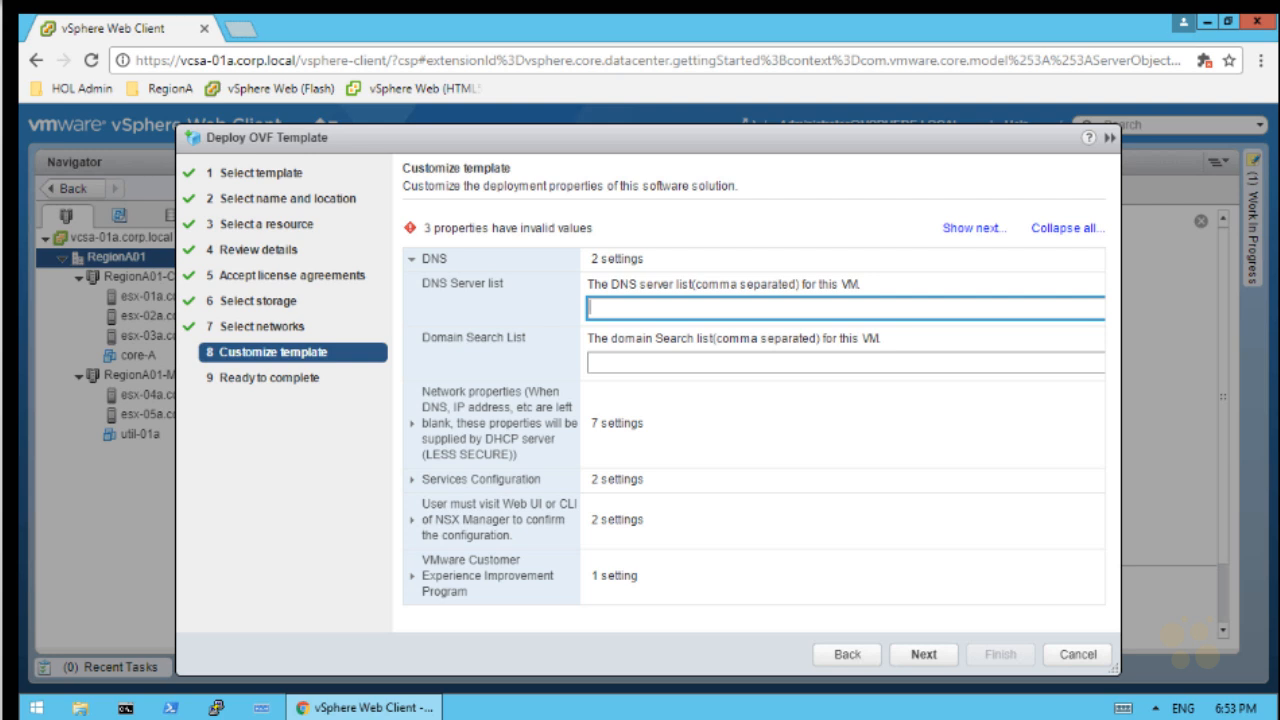
text(192.168.110.10)
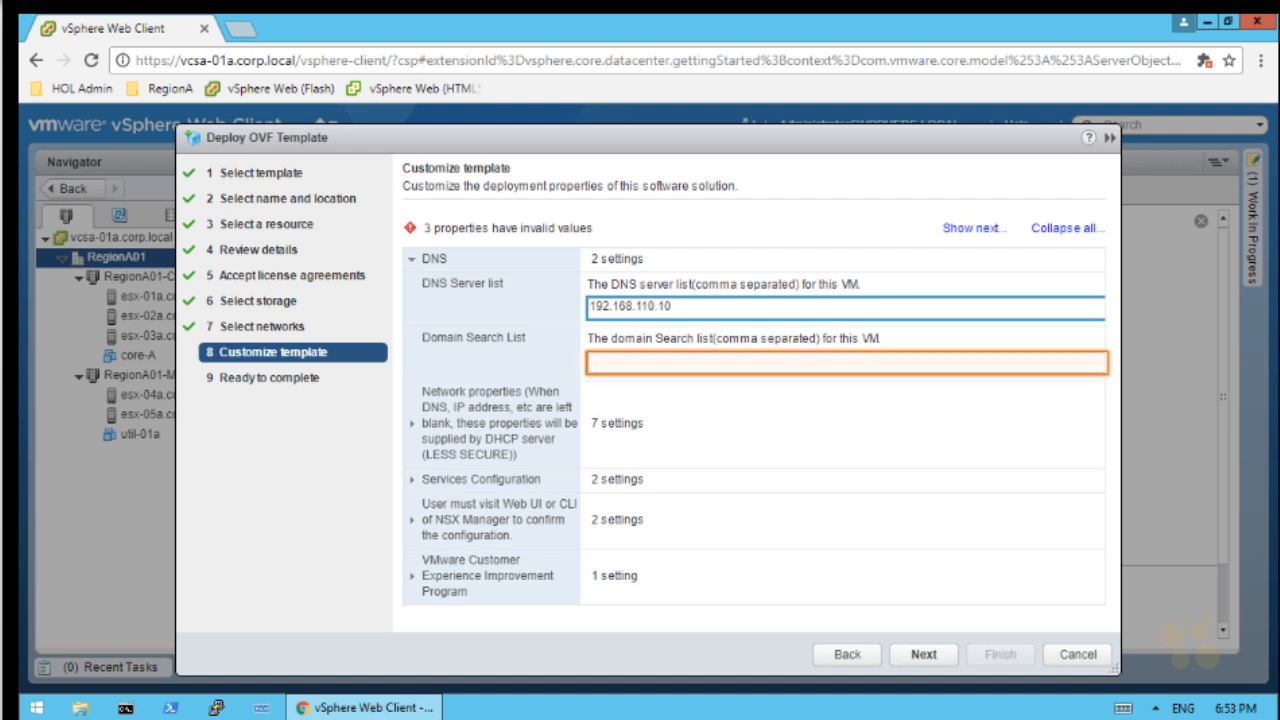
click(800, 360)
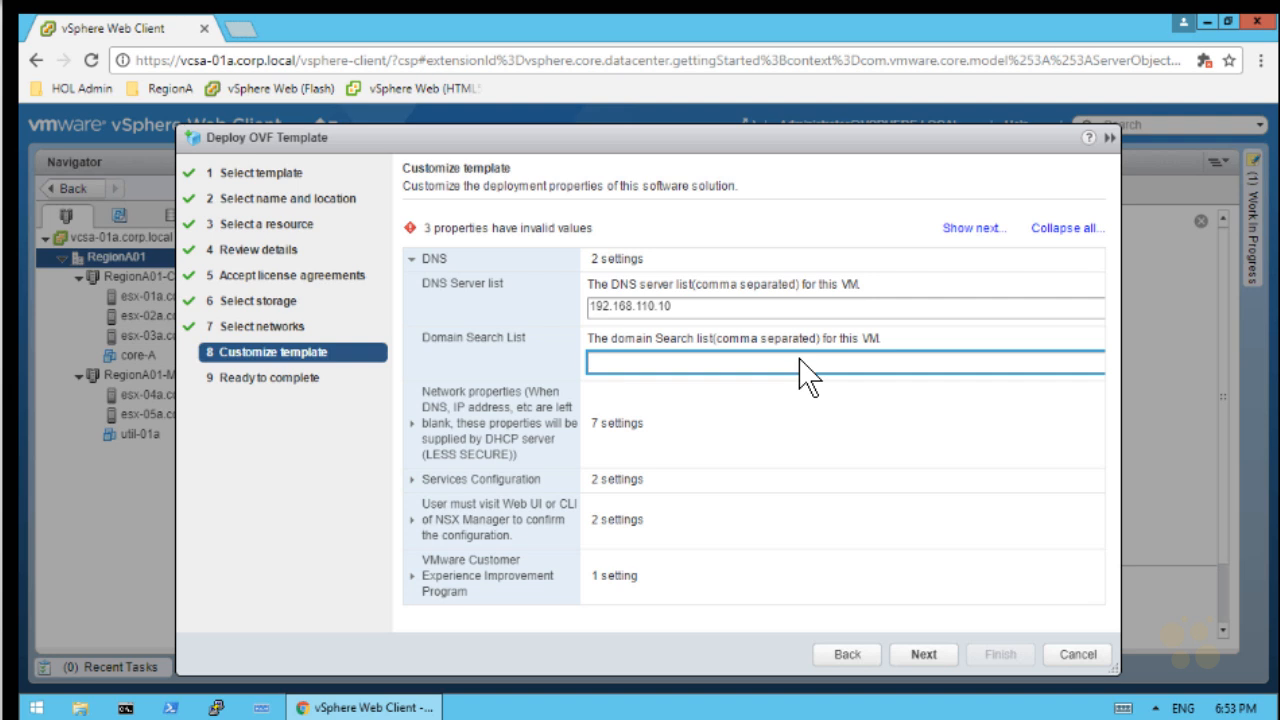
text(corp.local)
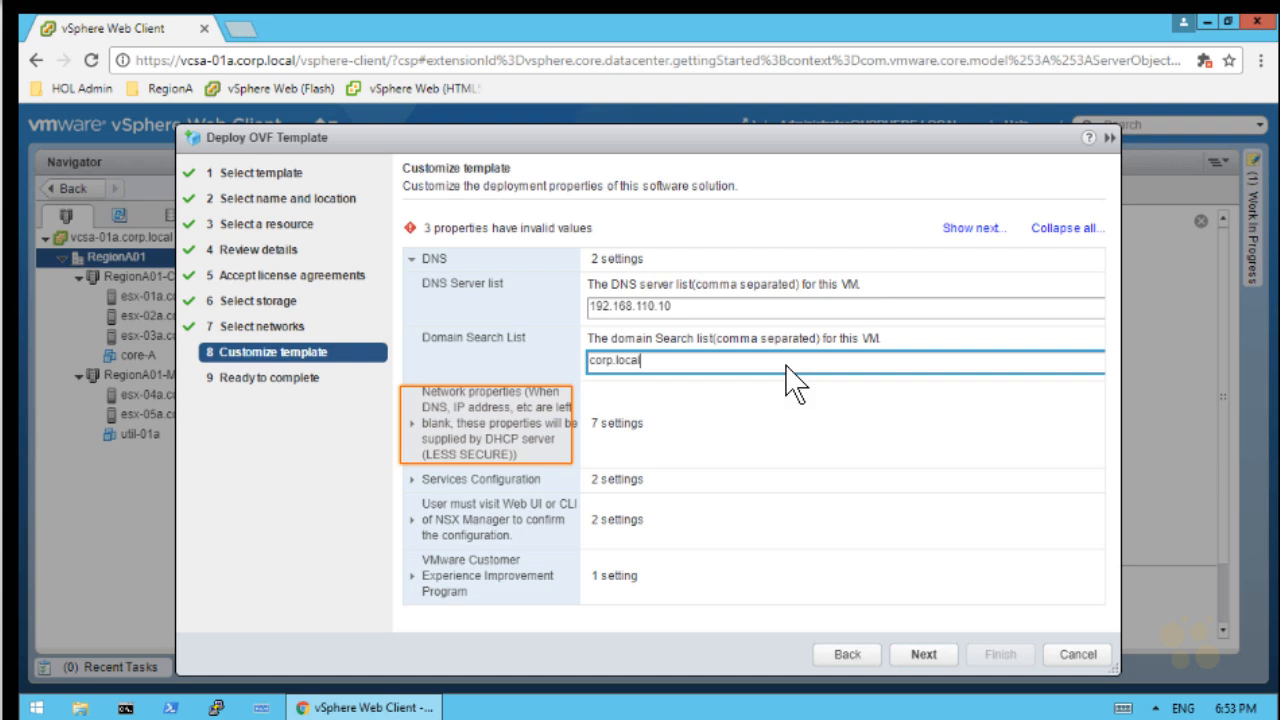
Set default IPv4 gateway 192.168.110.1 and hostname nsxmgr-01a
click(412, 424)
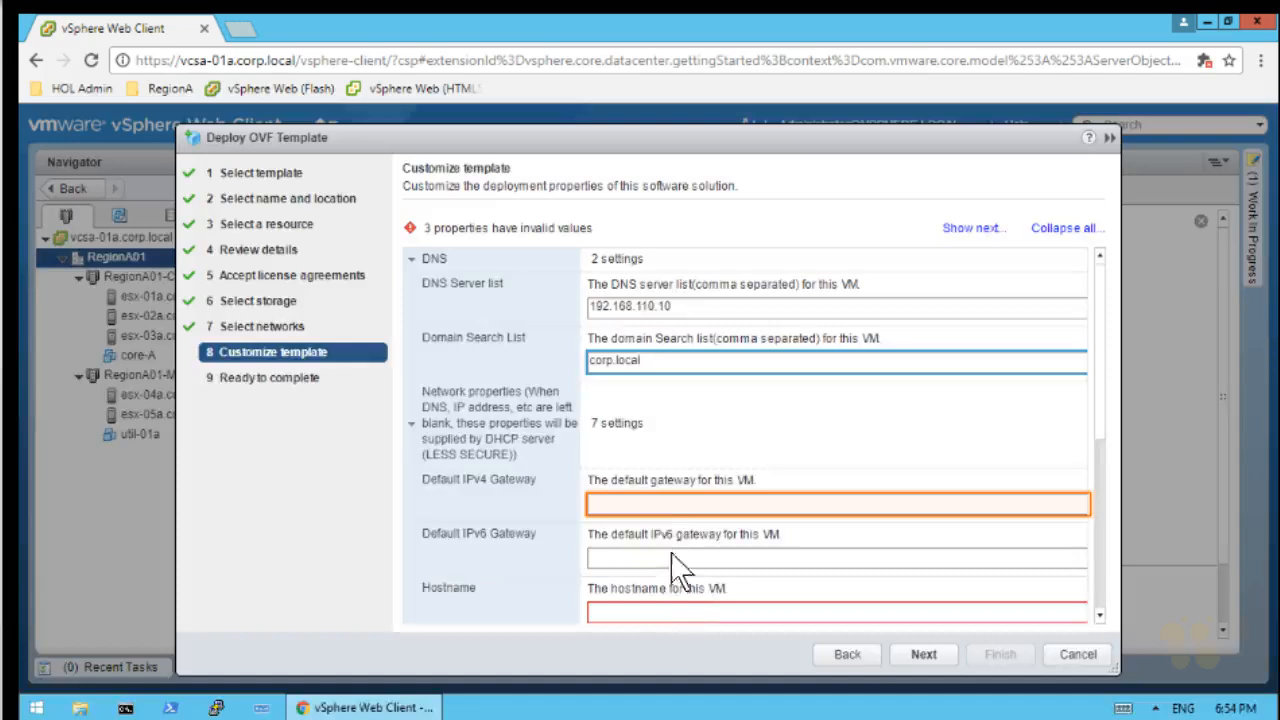
click(670, 515)
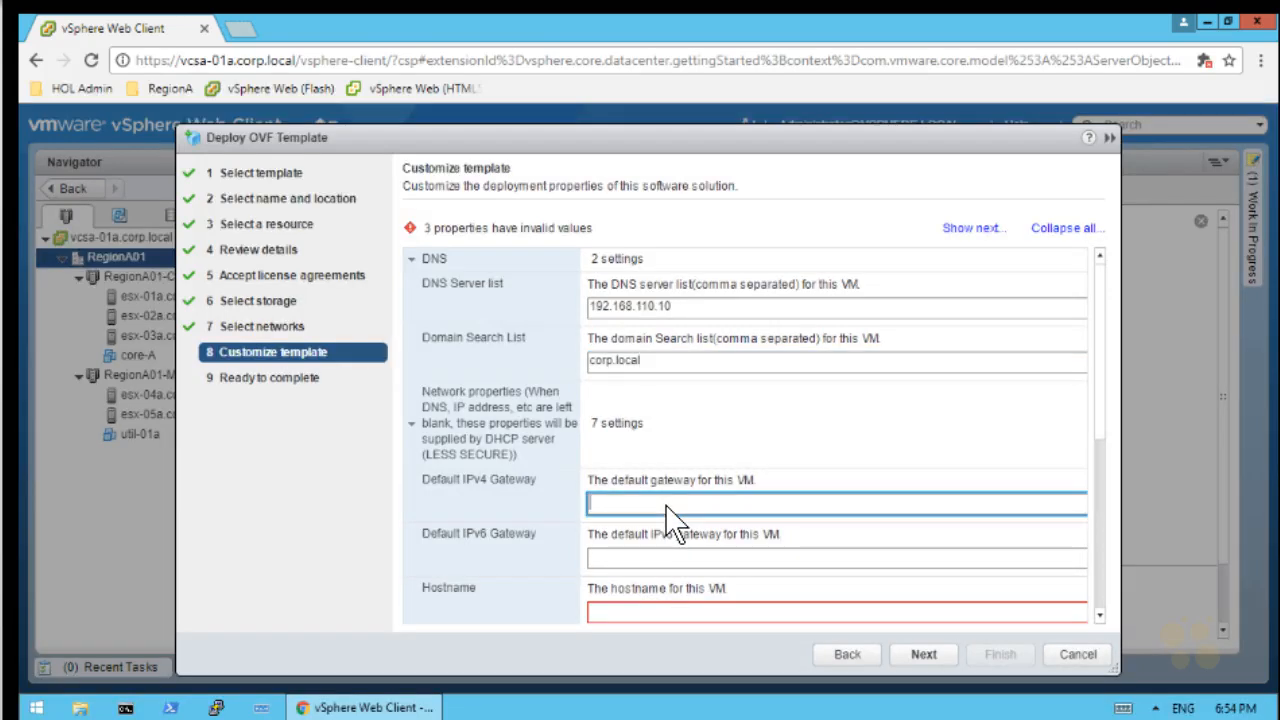
text(192.168.110.1)
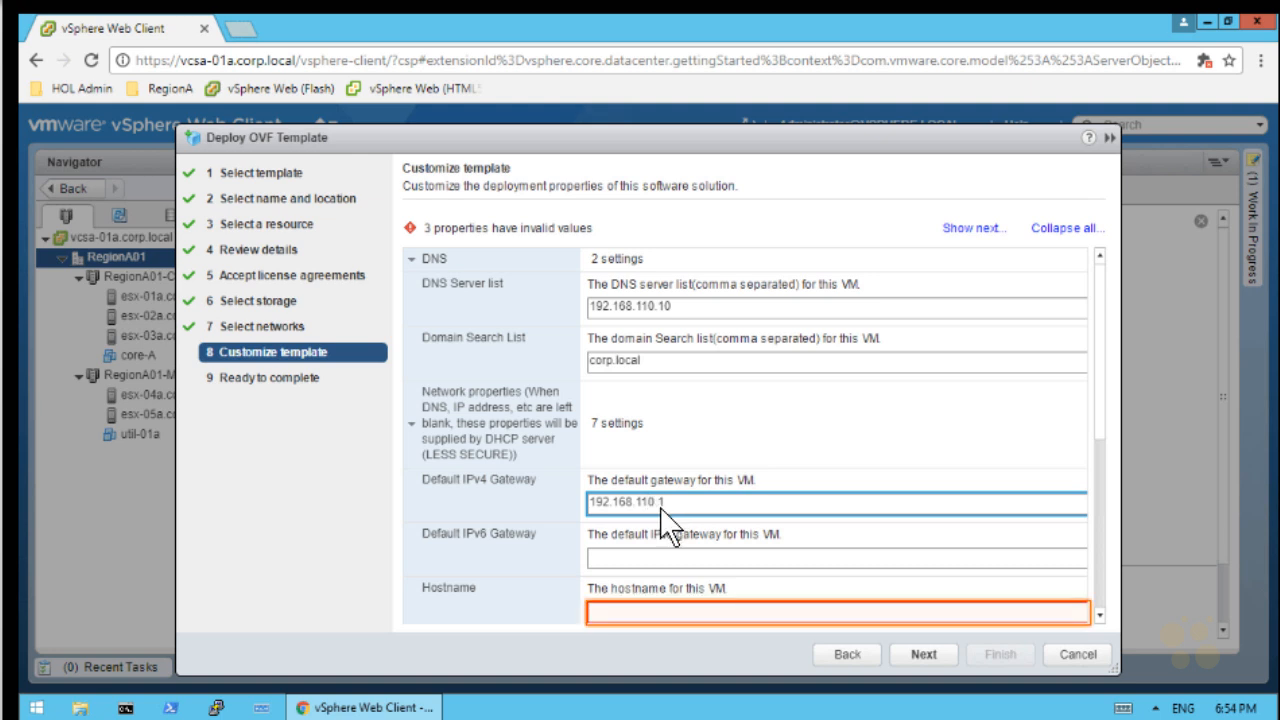
click(645, 610)
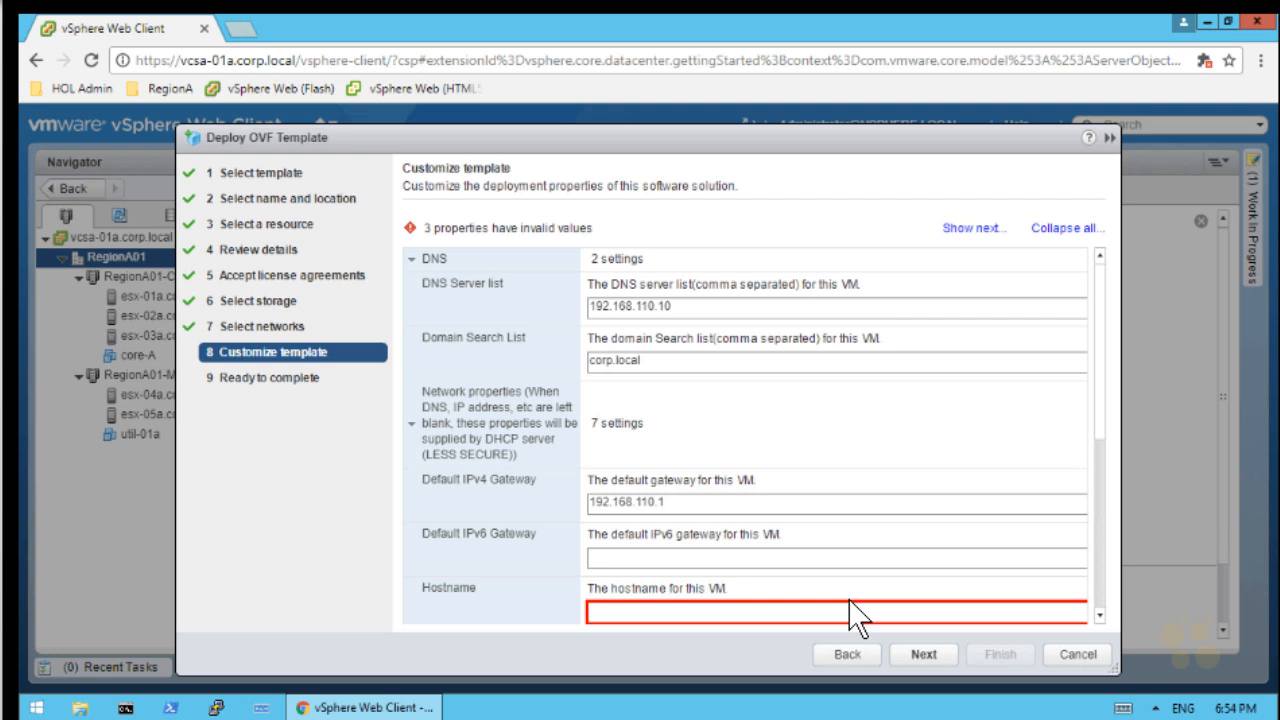
text(nsxmgr-)
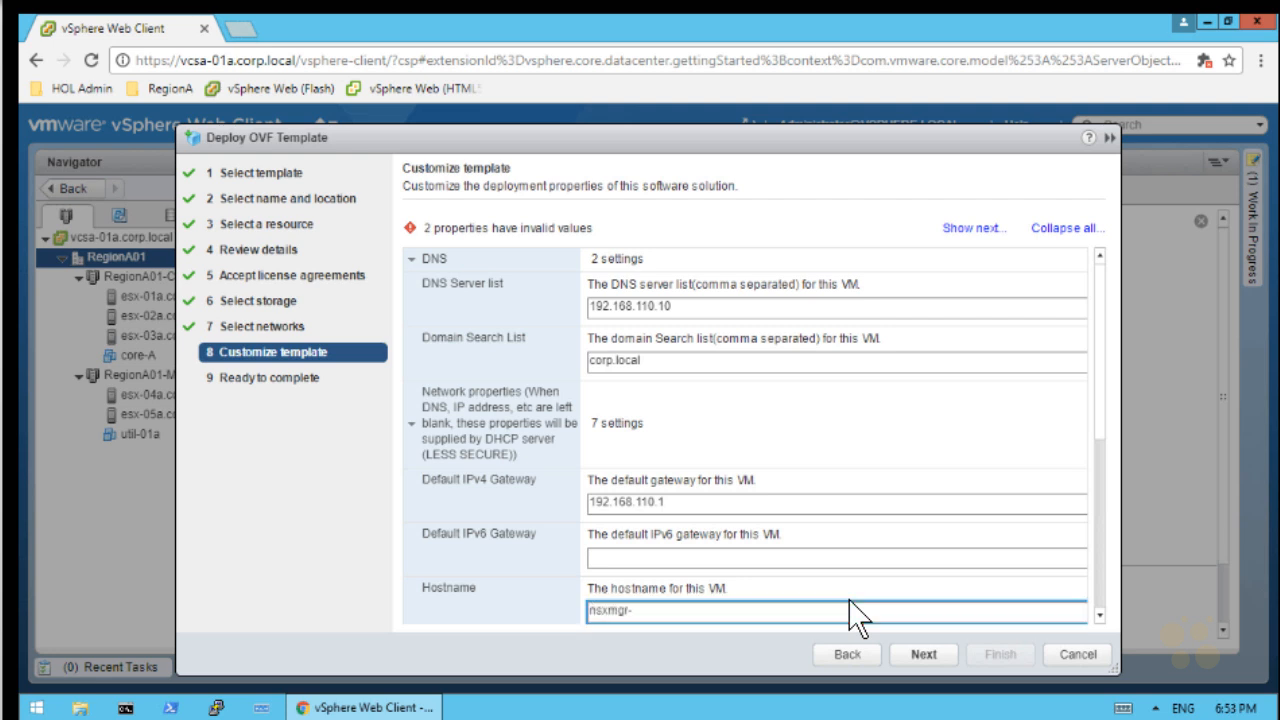
text(01a)
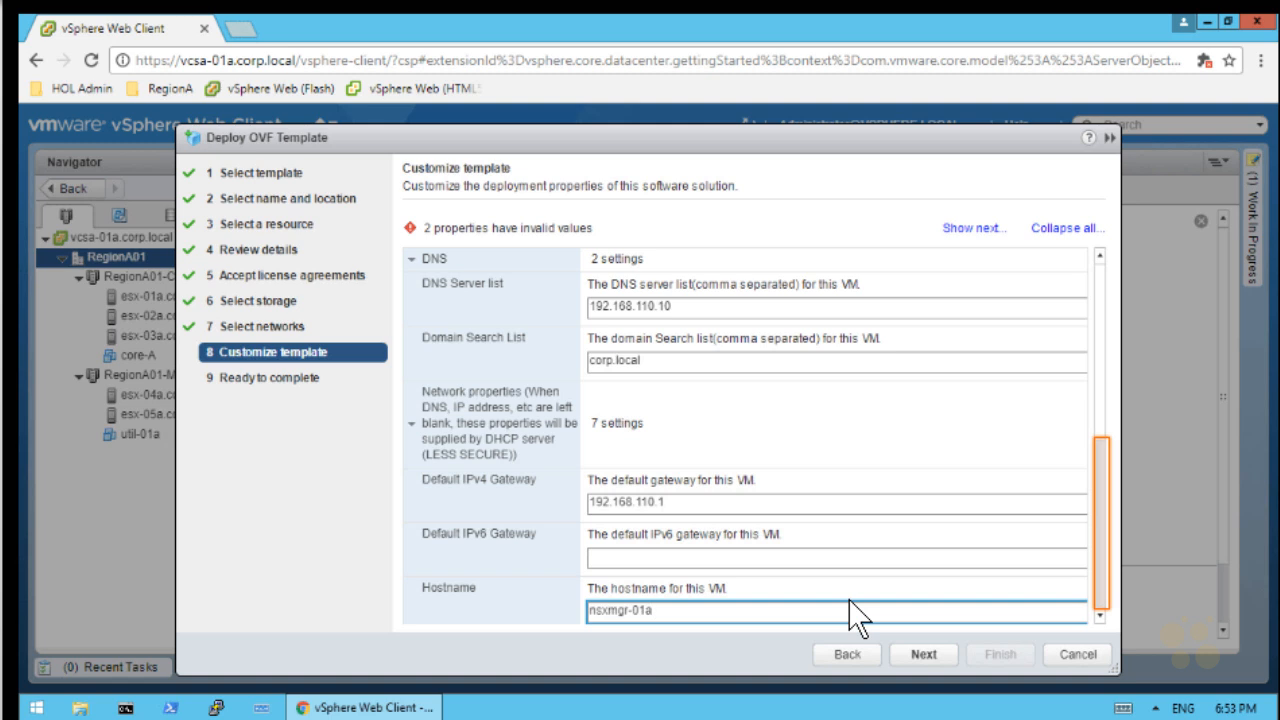
Set the Network 1 IPv4 address 192.168.110.42 with netmask 255.255.255.0
click(1101, 579)
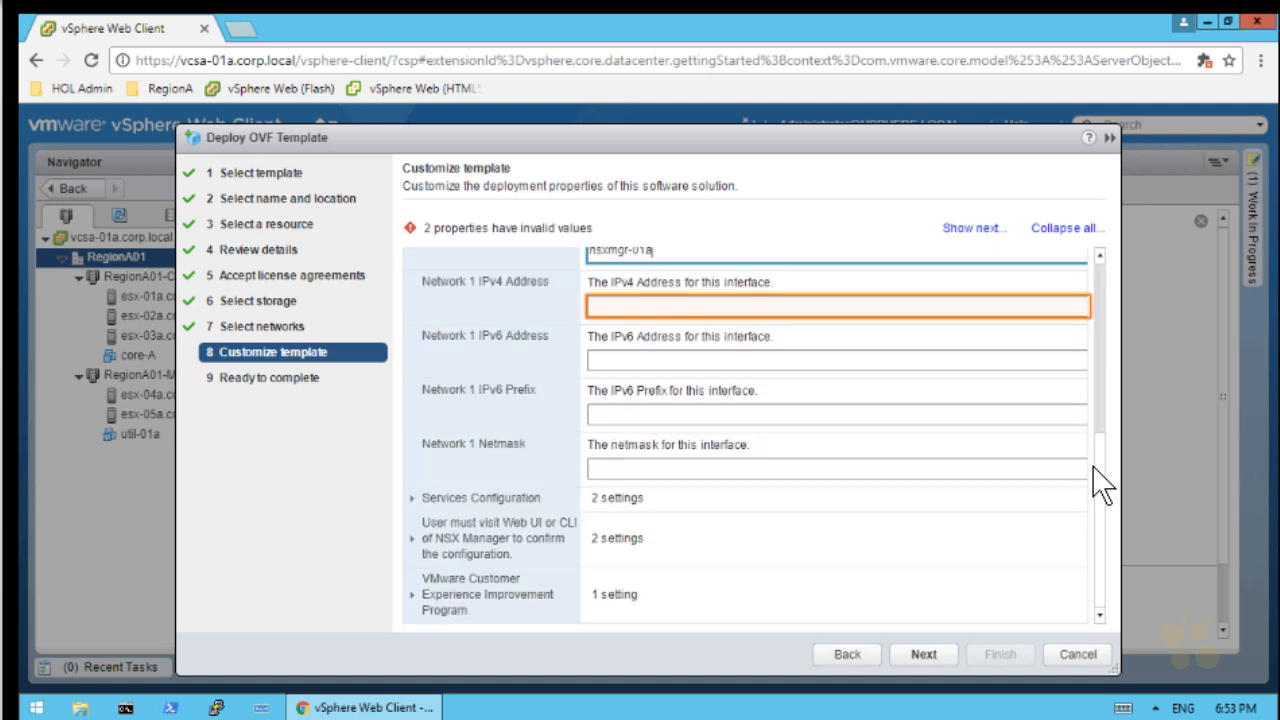
click(697, 309)
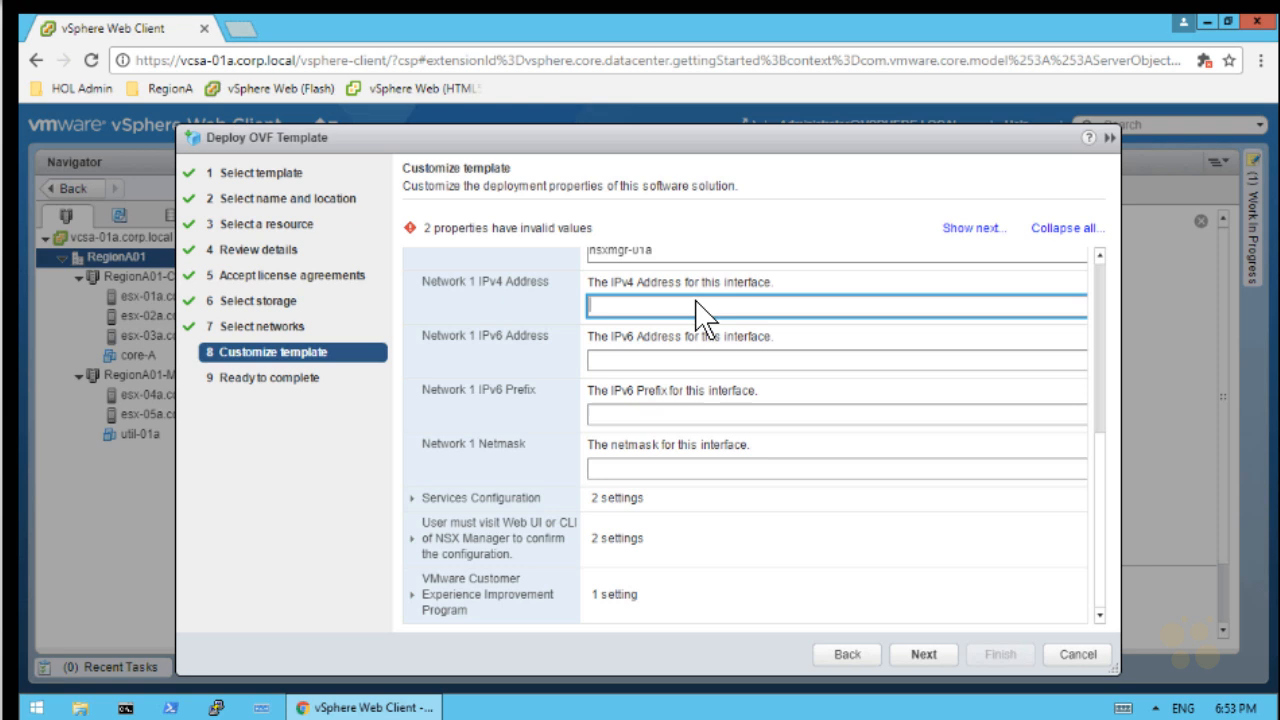
text(192.168.110.42)
click(694, 469)
text(255.255.255.0)
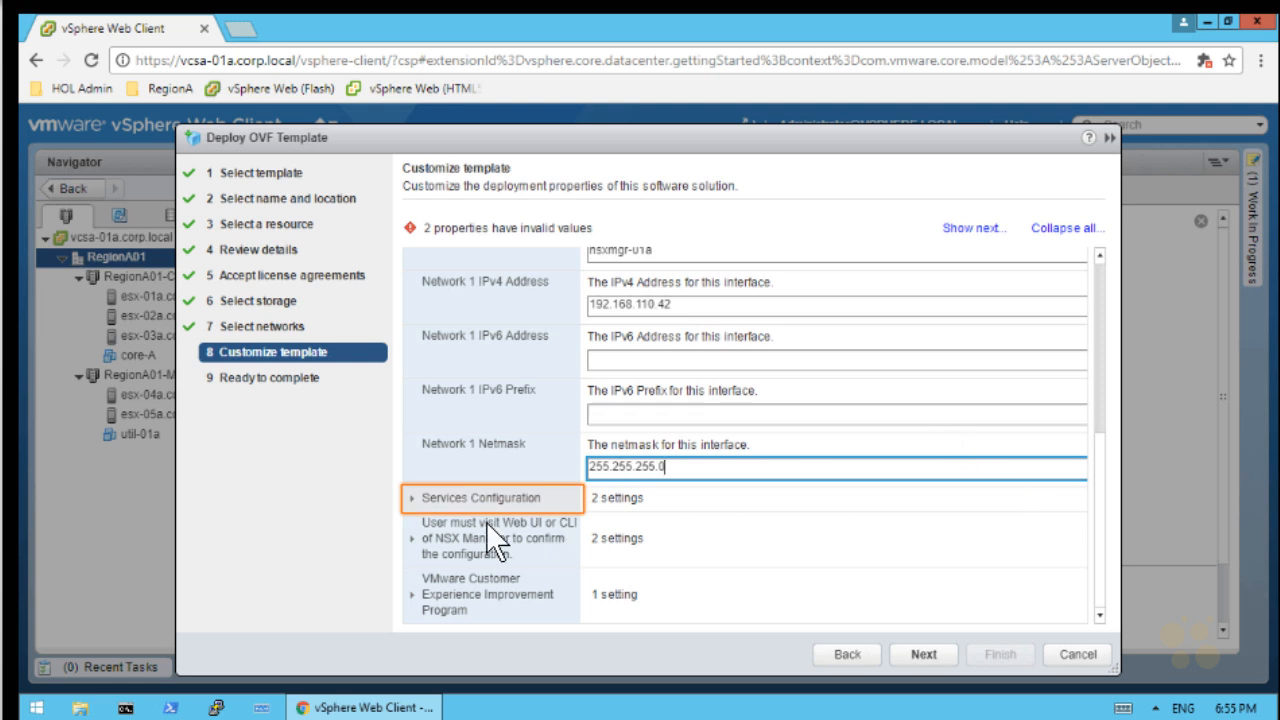
Enable SSH and set the NTP server list to router.corp.local
click(413, 499)
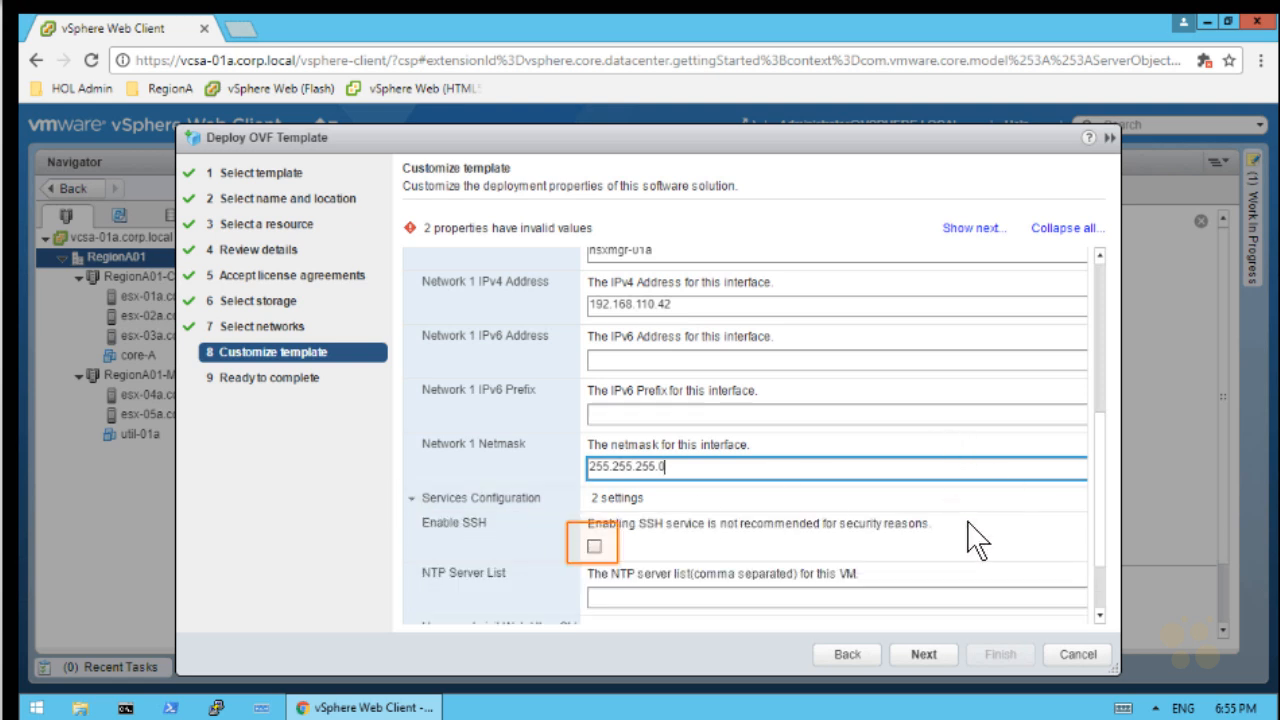
click(594, 551)
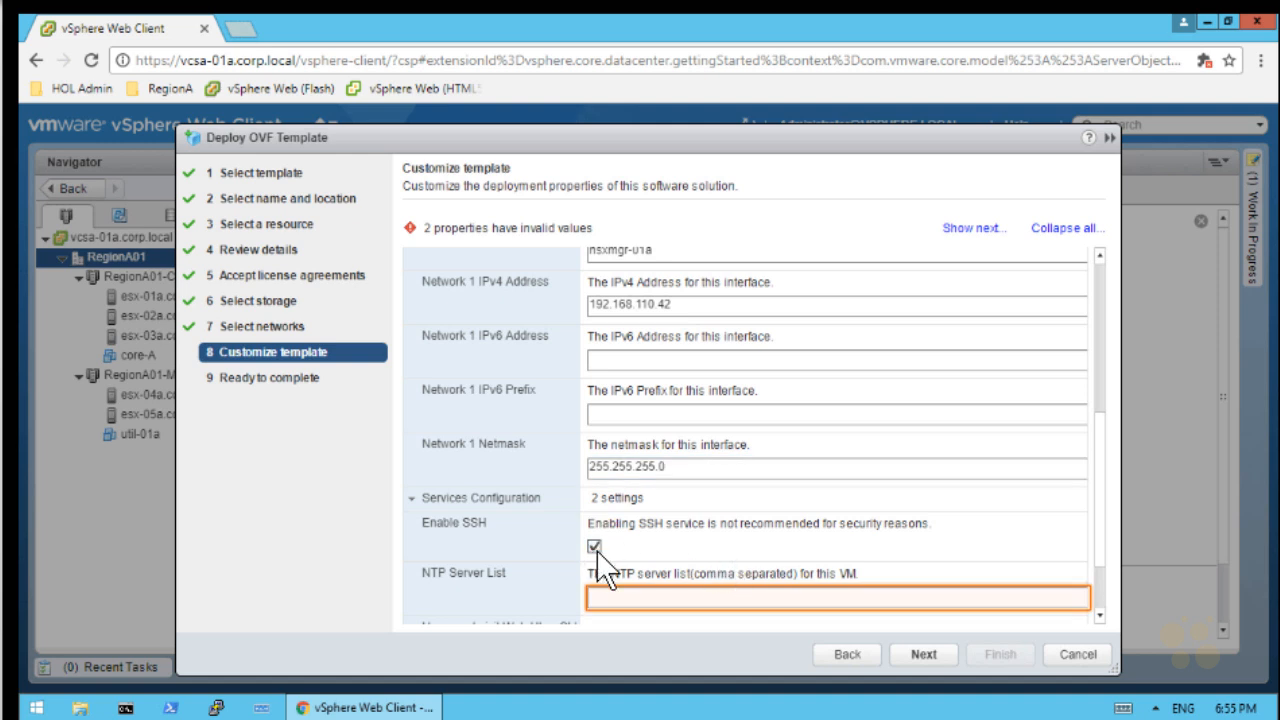
click(625, 594)
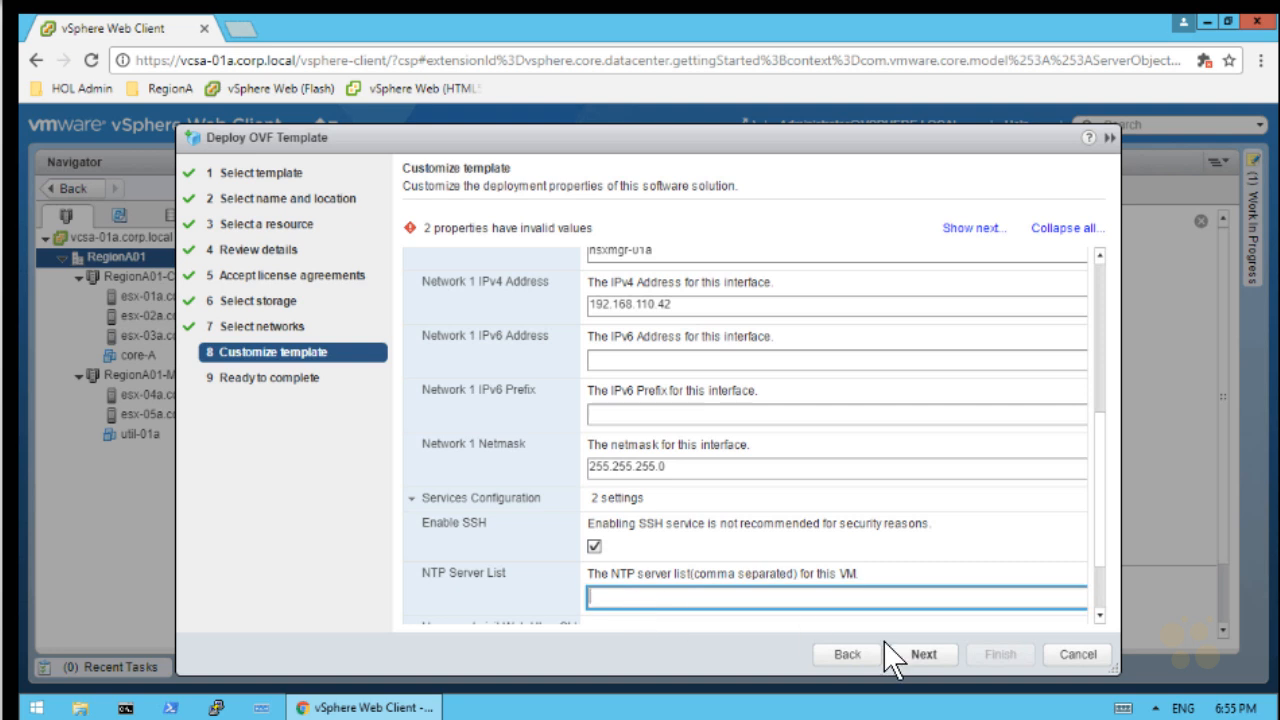
text(router.corp.local)
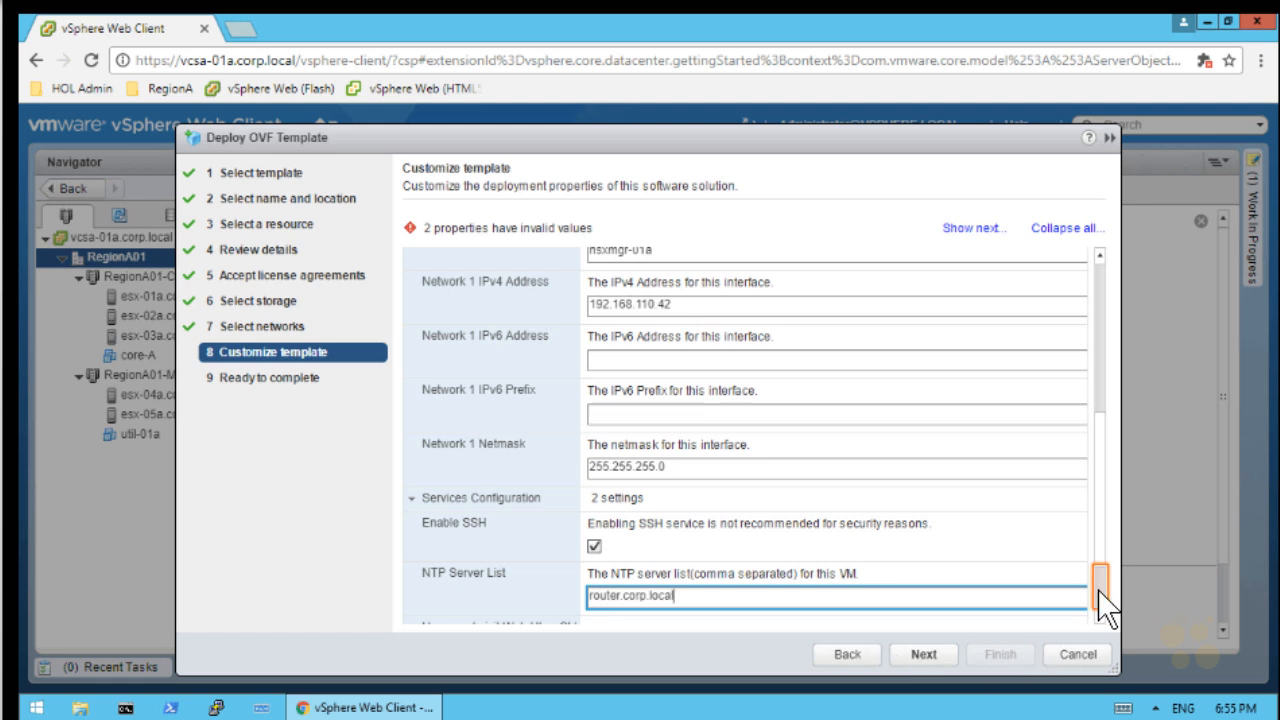
scroll(1100, 605, down, 1)
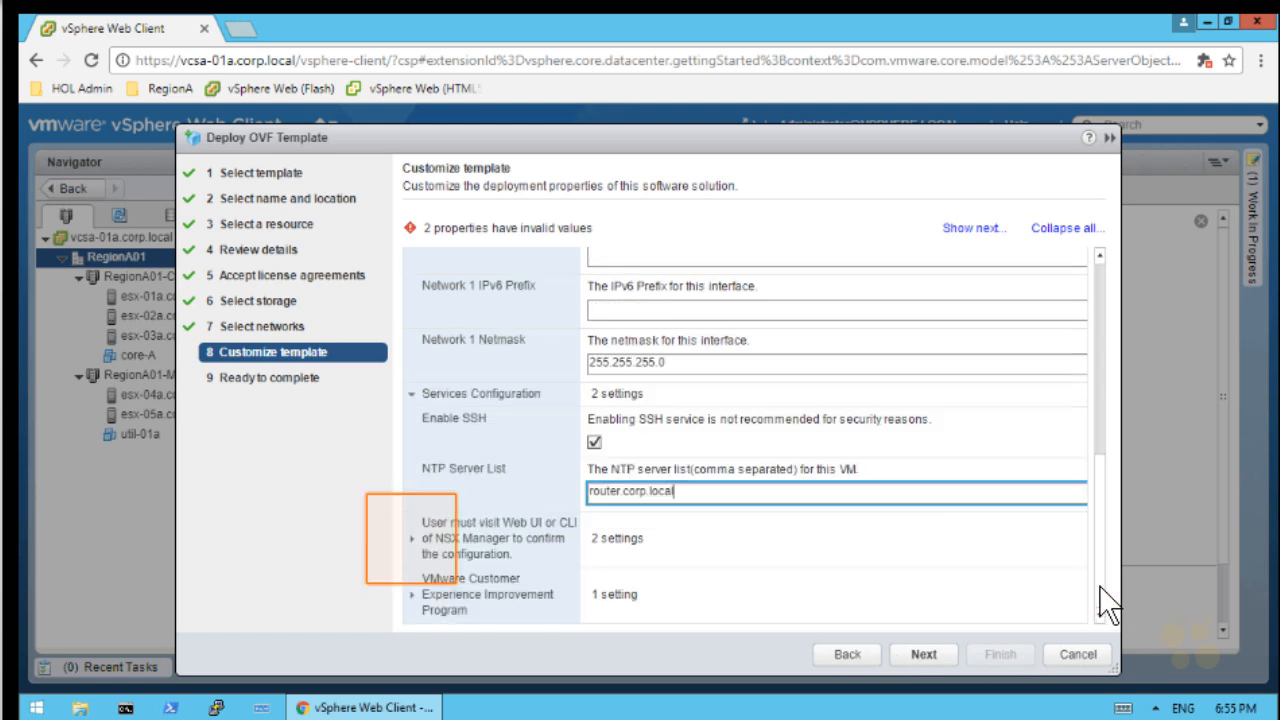
click(423, 552)
Enter and confirm the CLI admin password and CLI privilege mode password
scroll(1110, 600, down, 2)
click(784, 428)
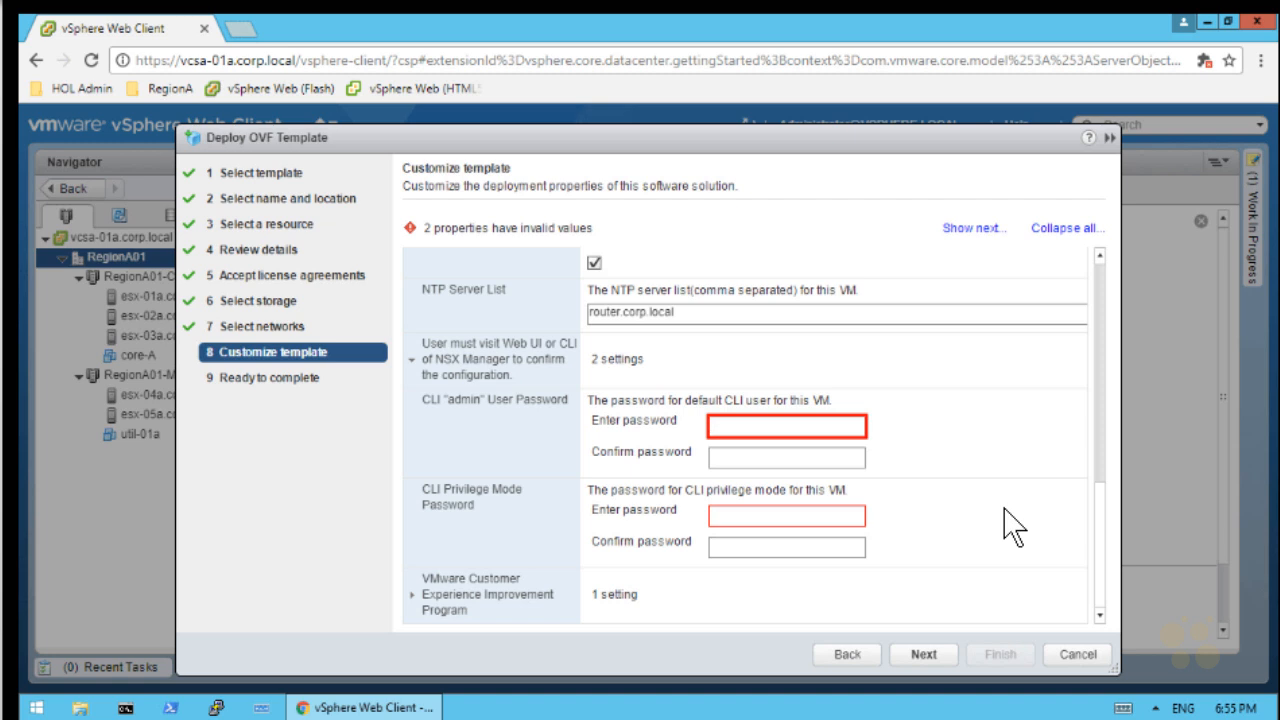
text(VMware1!)
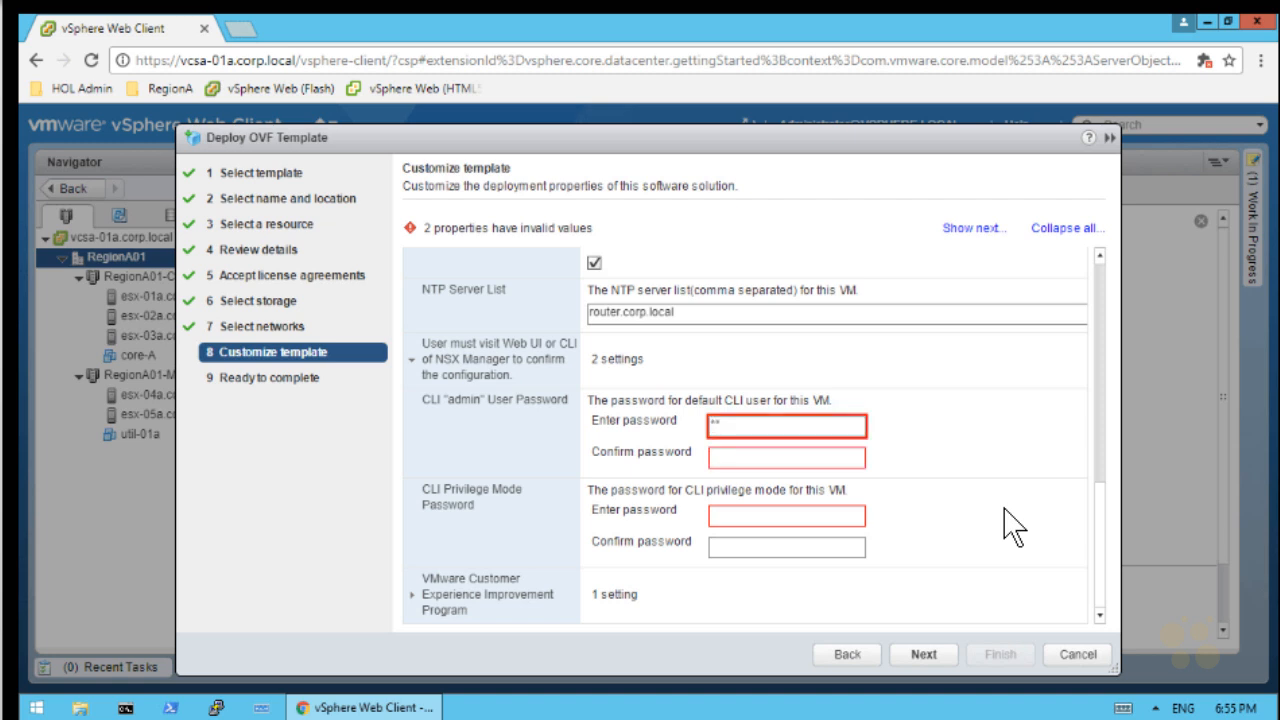
key(Tab)
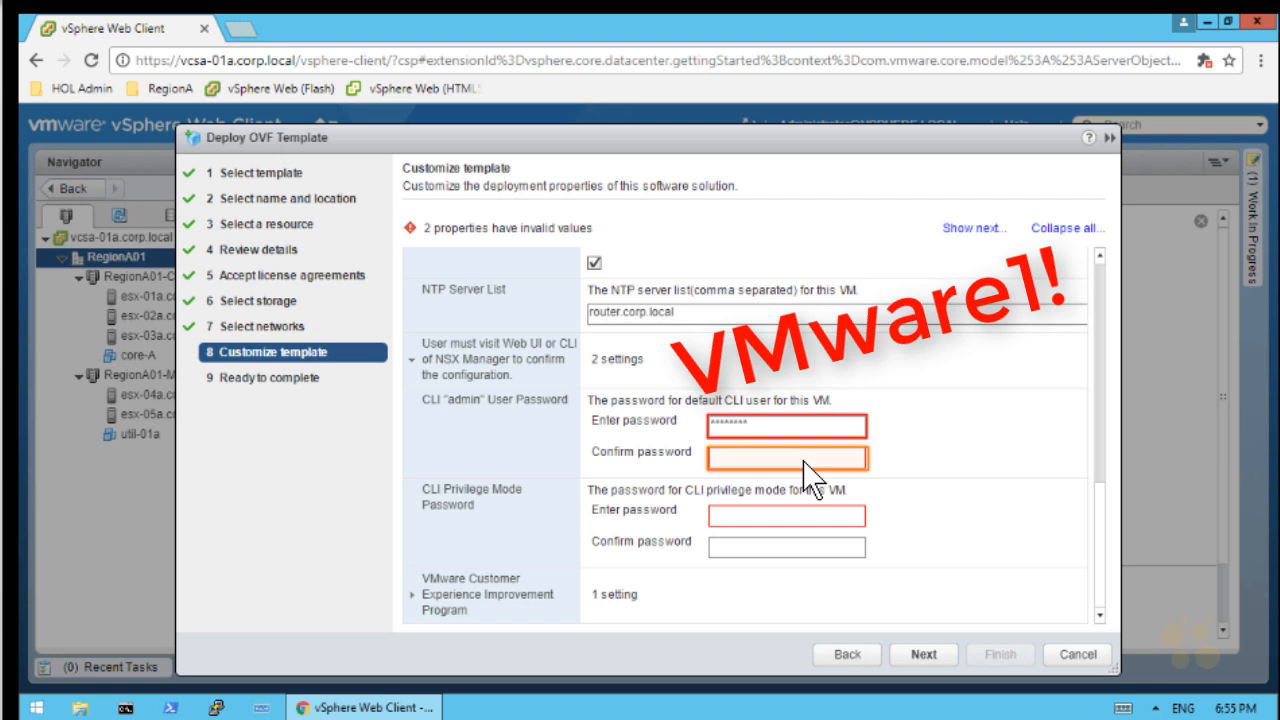
text(VMware1!)
key(Tab)
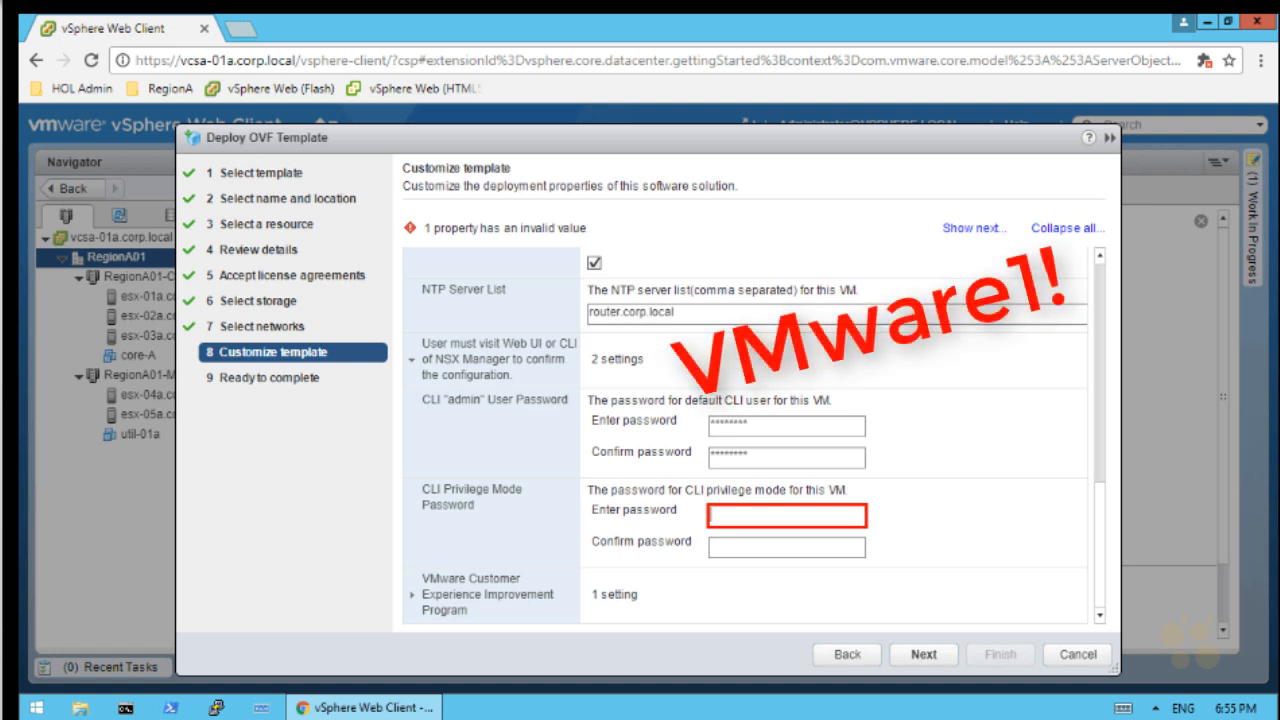
text(VMware1!)
key(Tab)
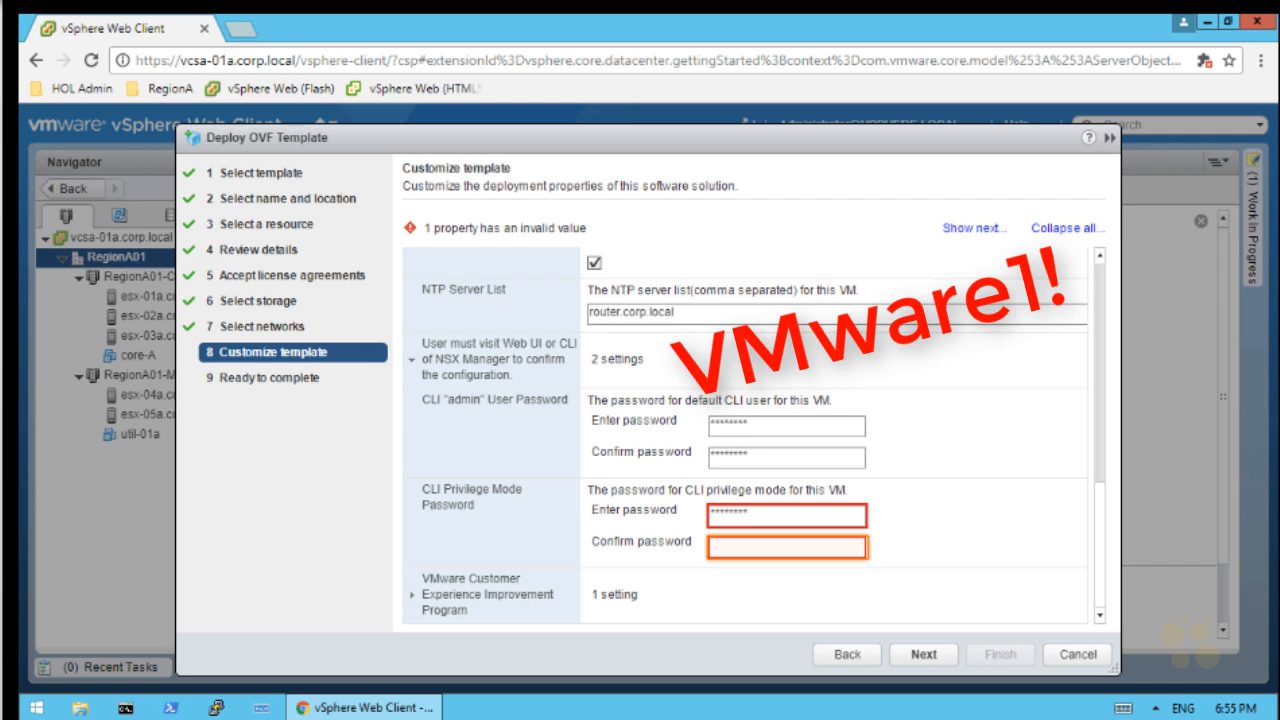
click(732, 548)
text(VMware1!)
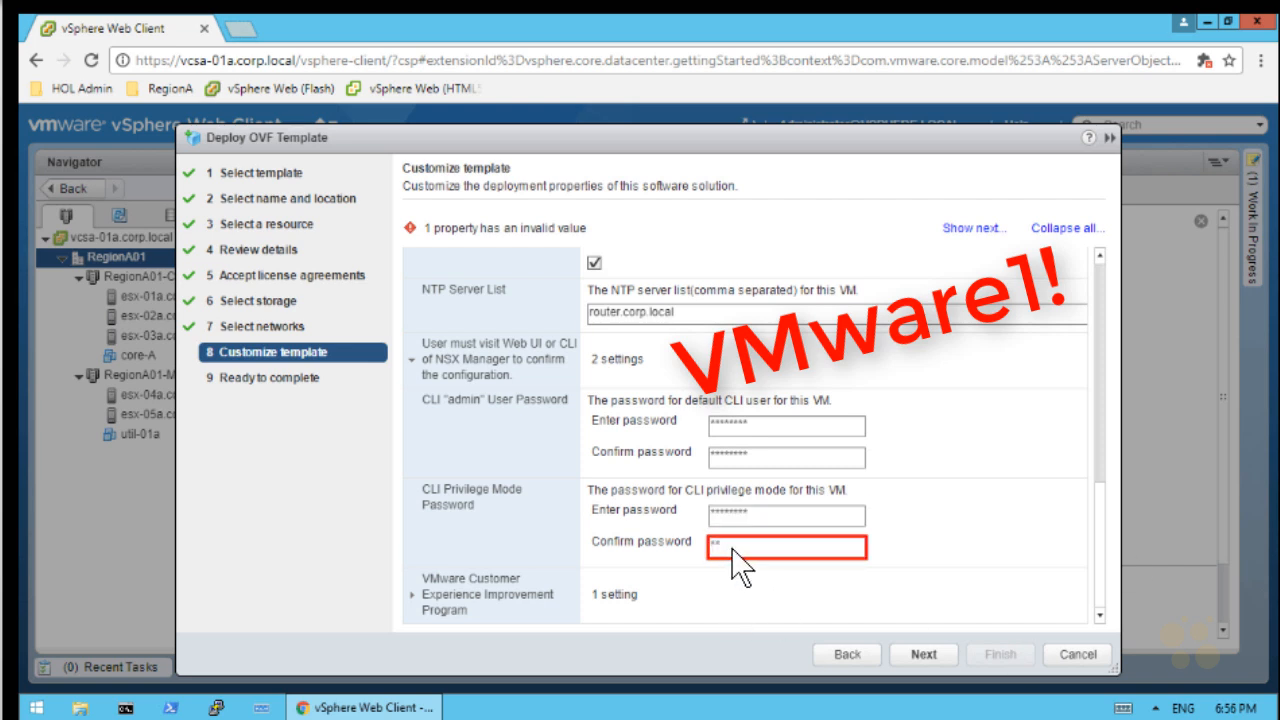
key(Tab)
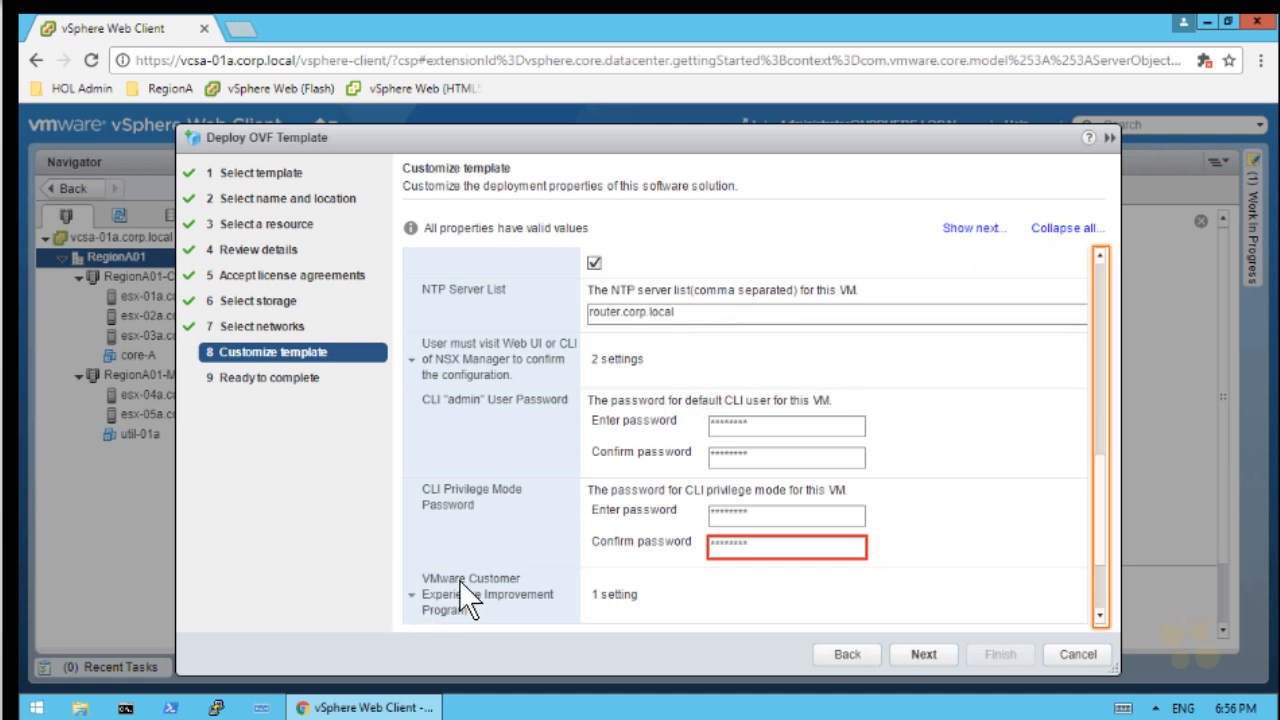
Review the nsxmgr-01a settings on Ready to complete and finish the wizard
click(1102, 605)
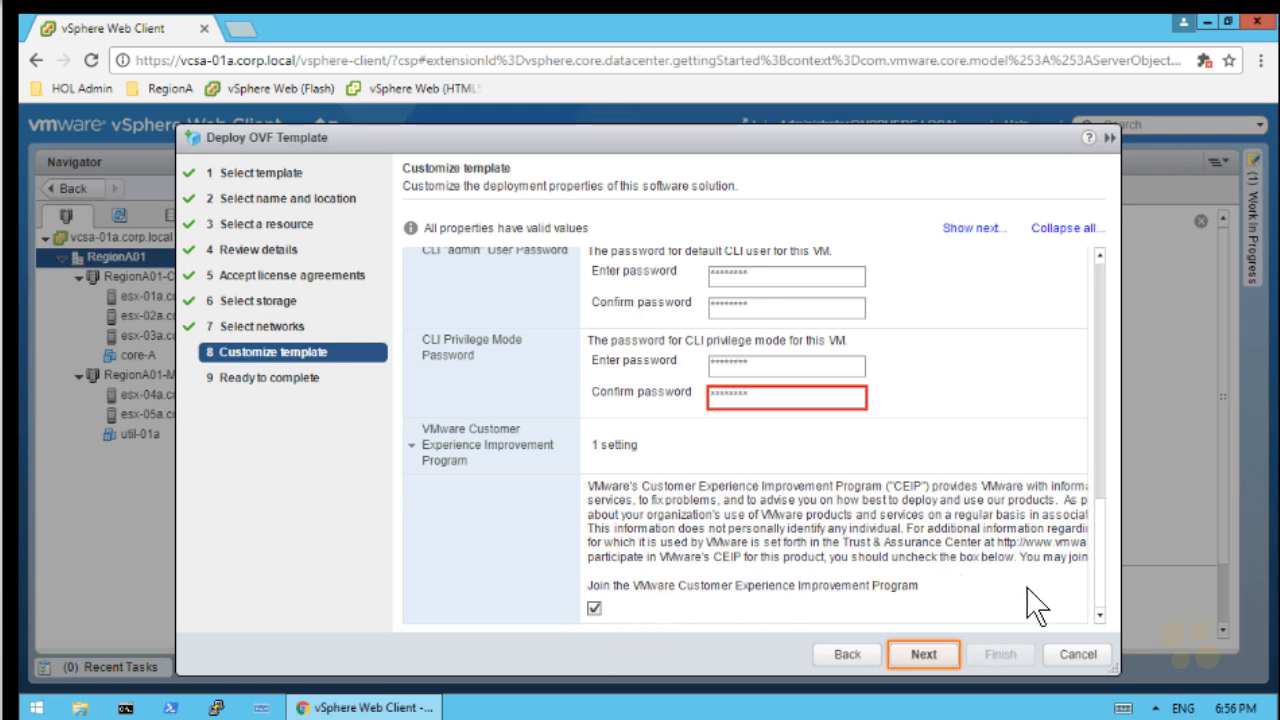
click(924, 654)
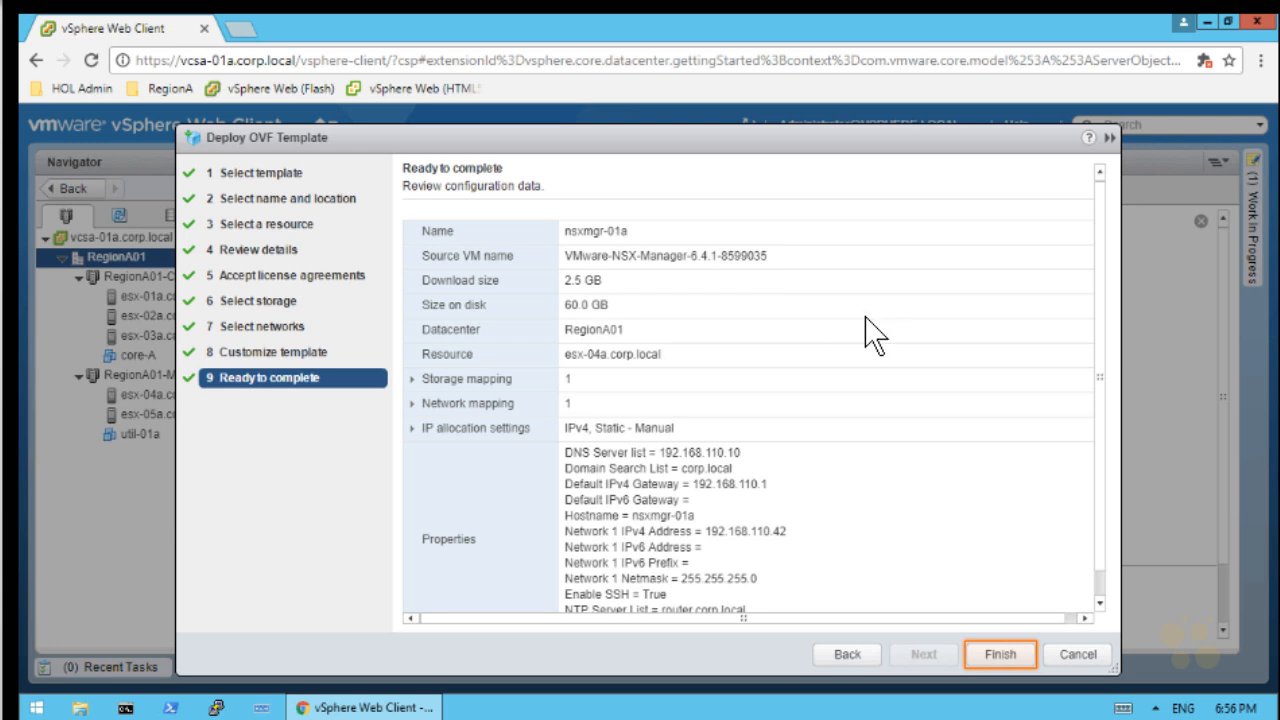
click(1000, 654)
Confirm the deployment tasks completed, then power on the nsxmgr-01a VM
click(136, 668)
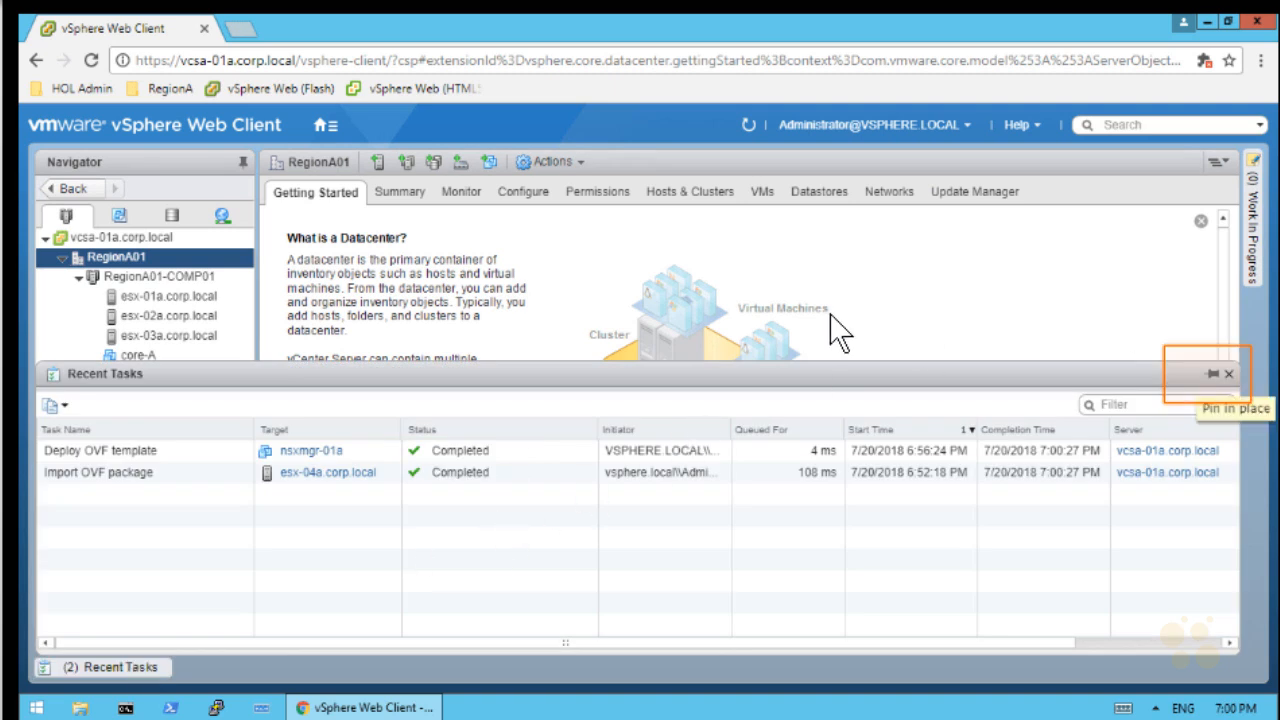
click(1227, 376)
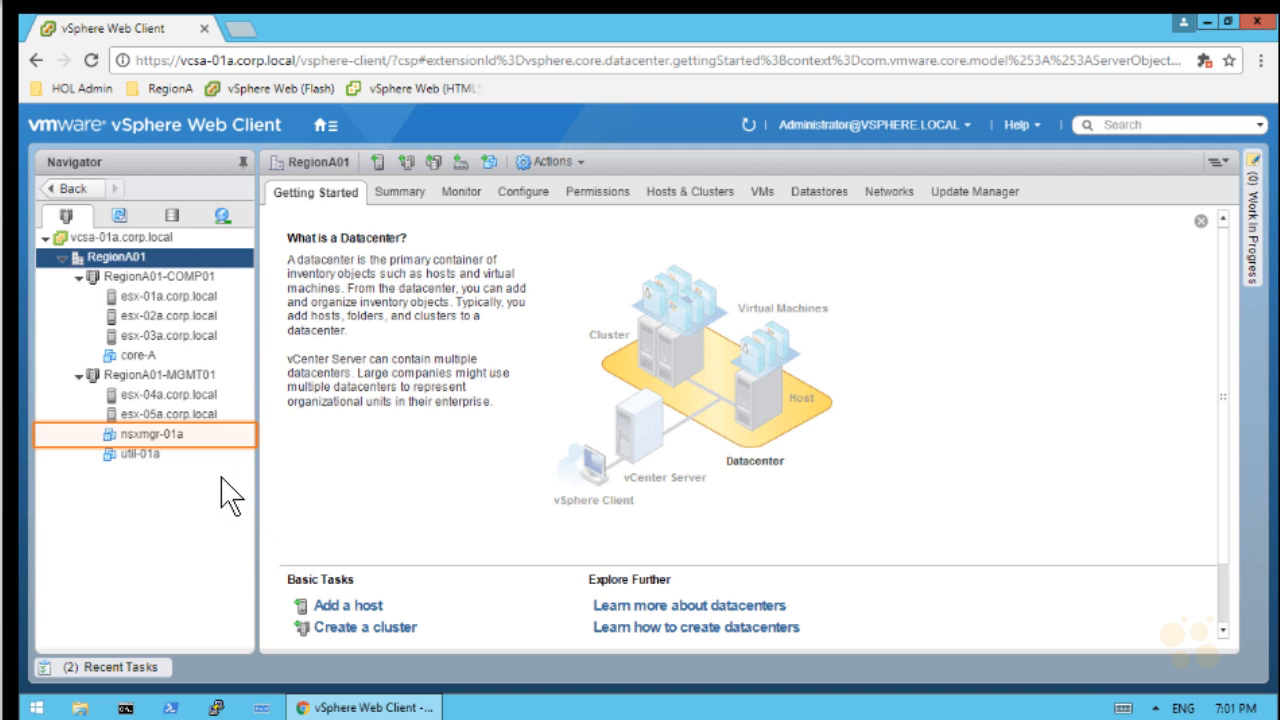
right_click(194, 435)
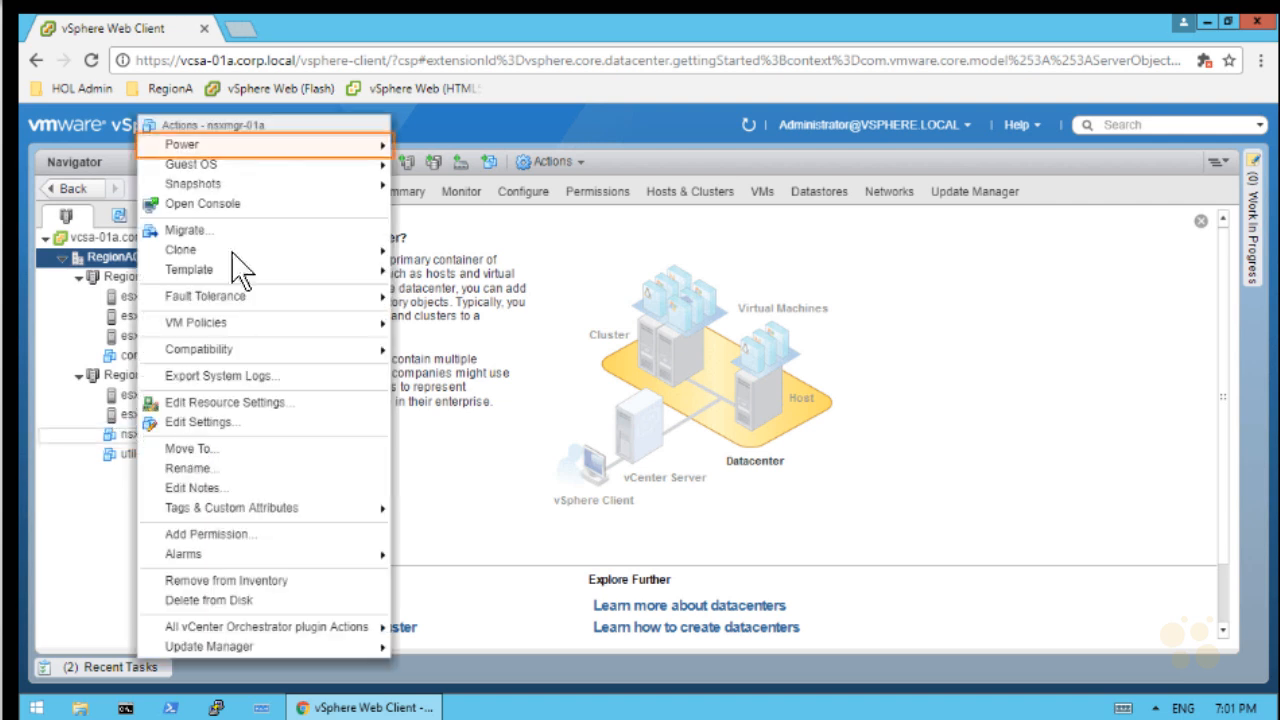
mouse_move(308, 157)
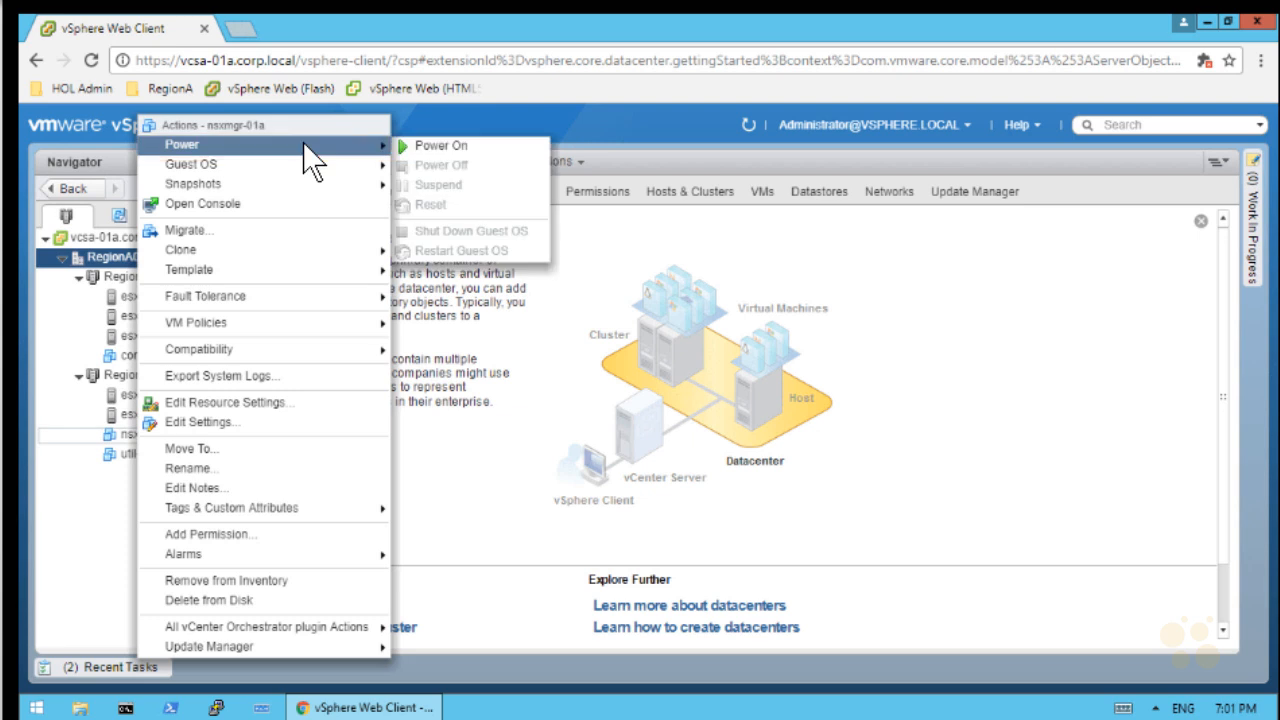
click(467, 145)
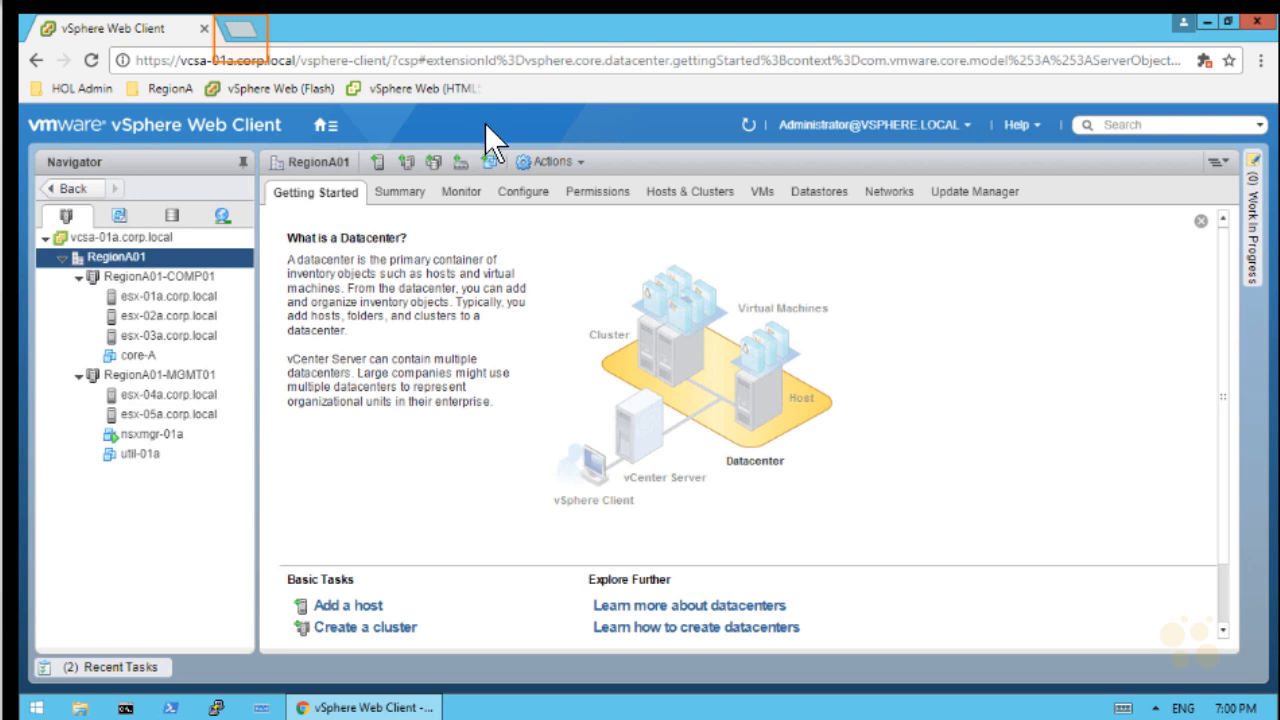
click(238, 30)
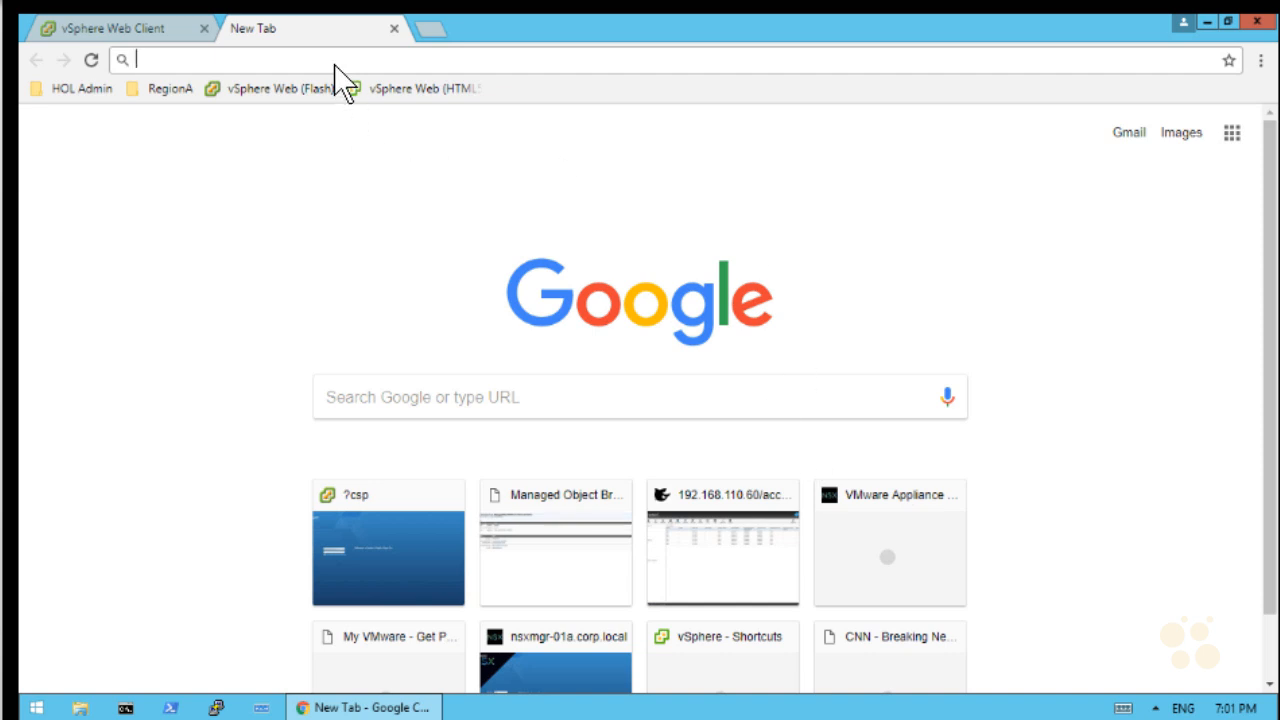
text(v)
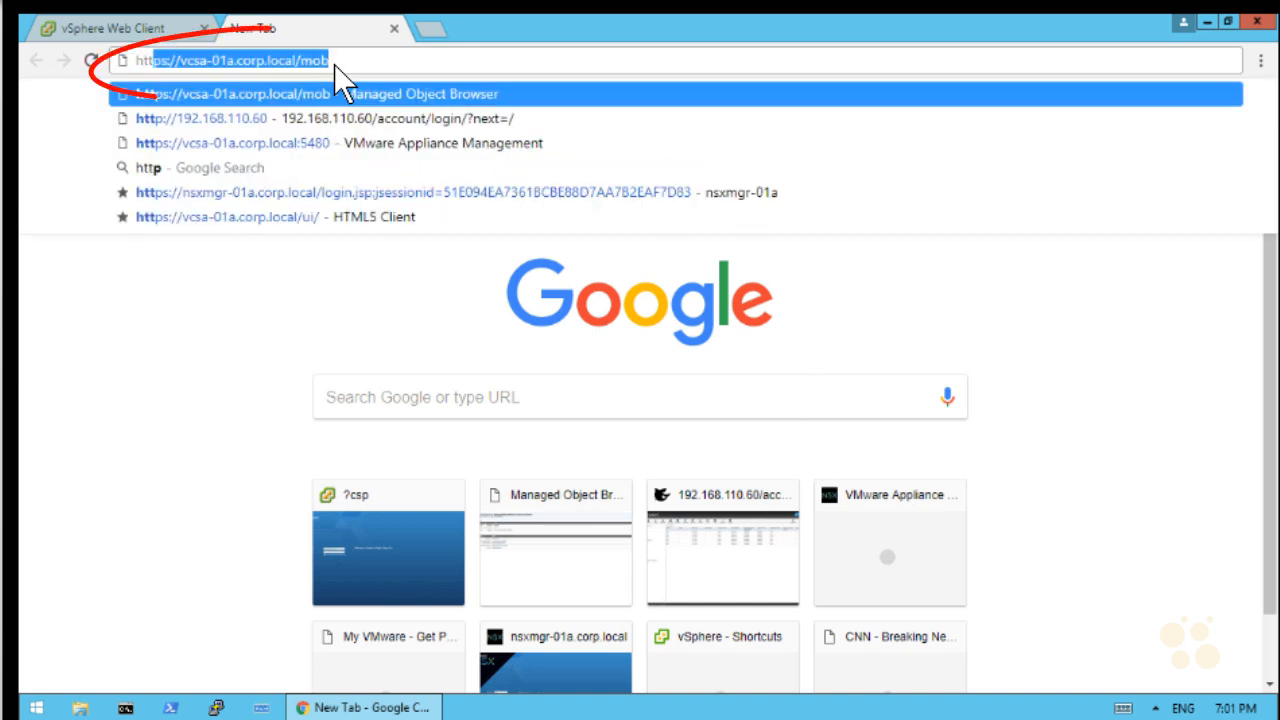
text(19)
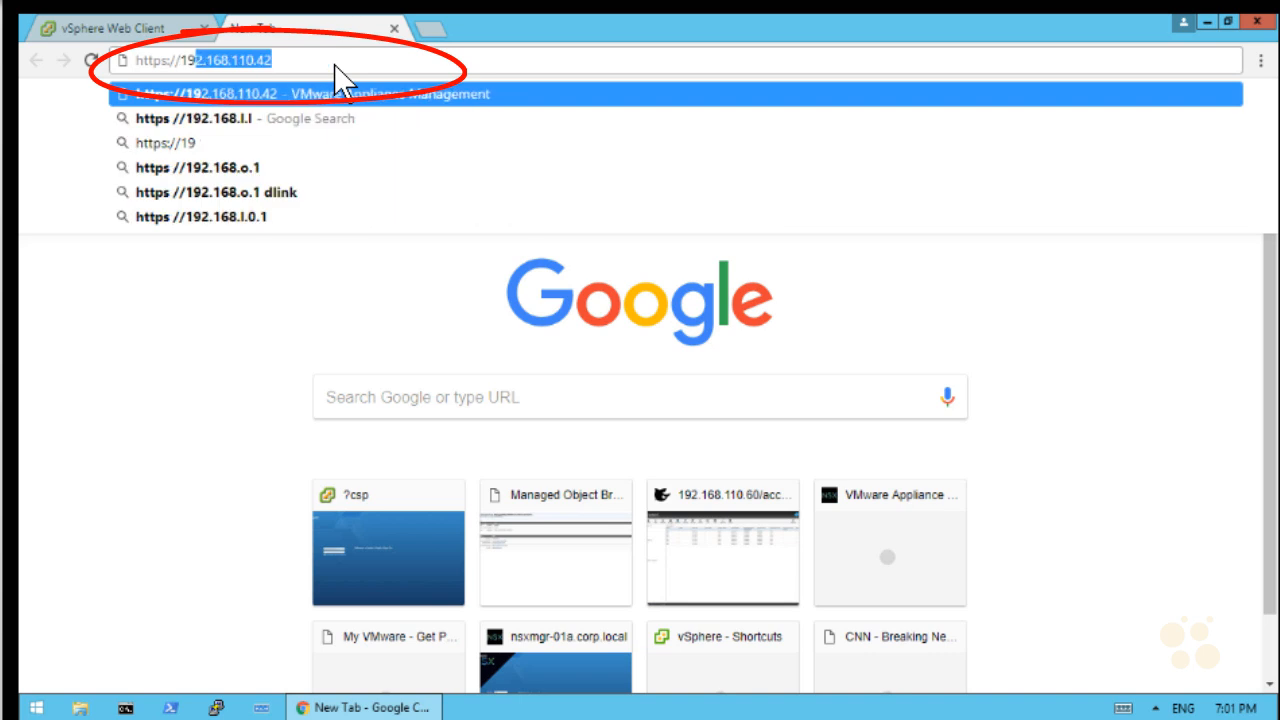
text(2.168.110.42)
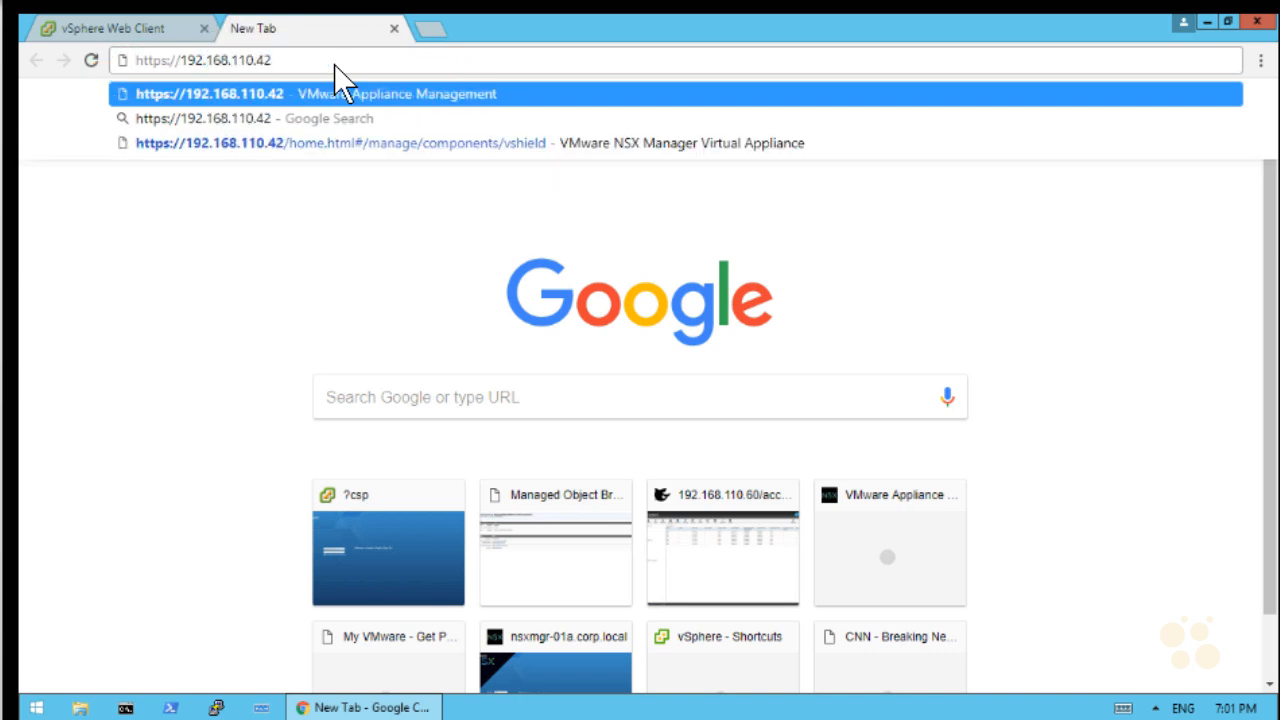
key(Return)
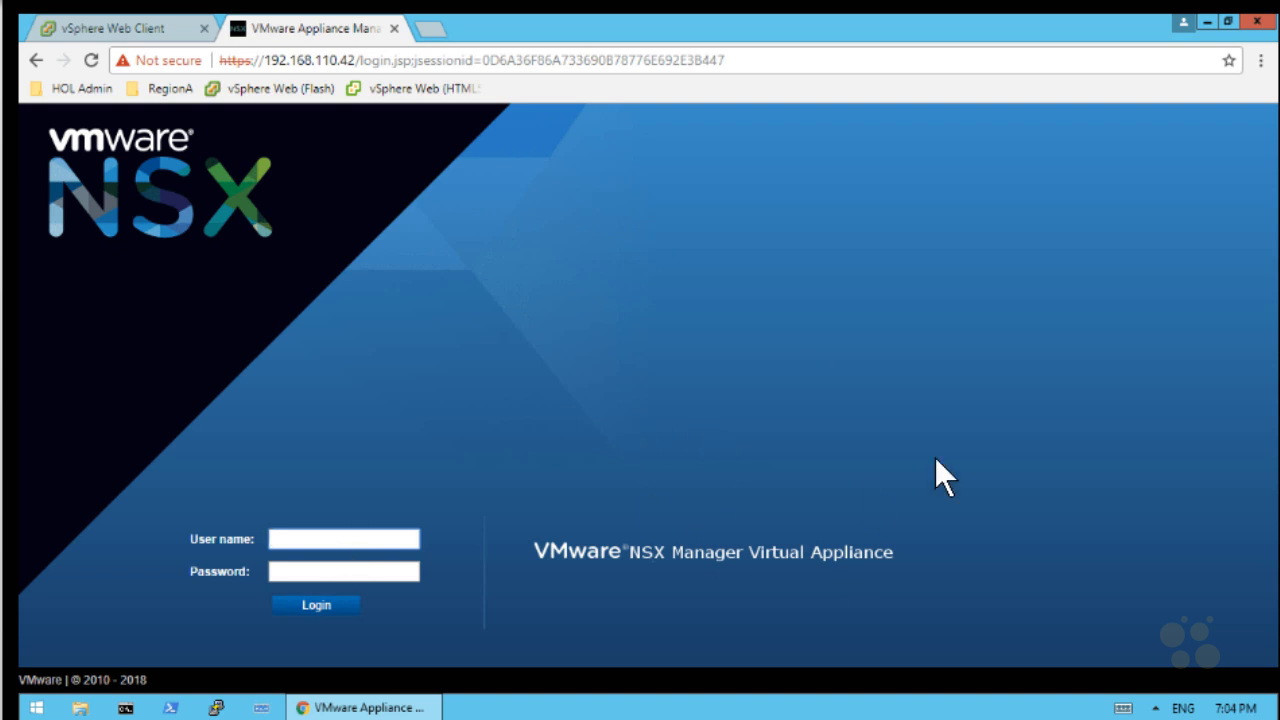
Log in to NSX Manager with user name admin and the admin password
text(admin)
key(Tab)
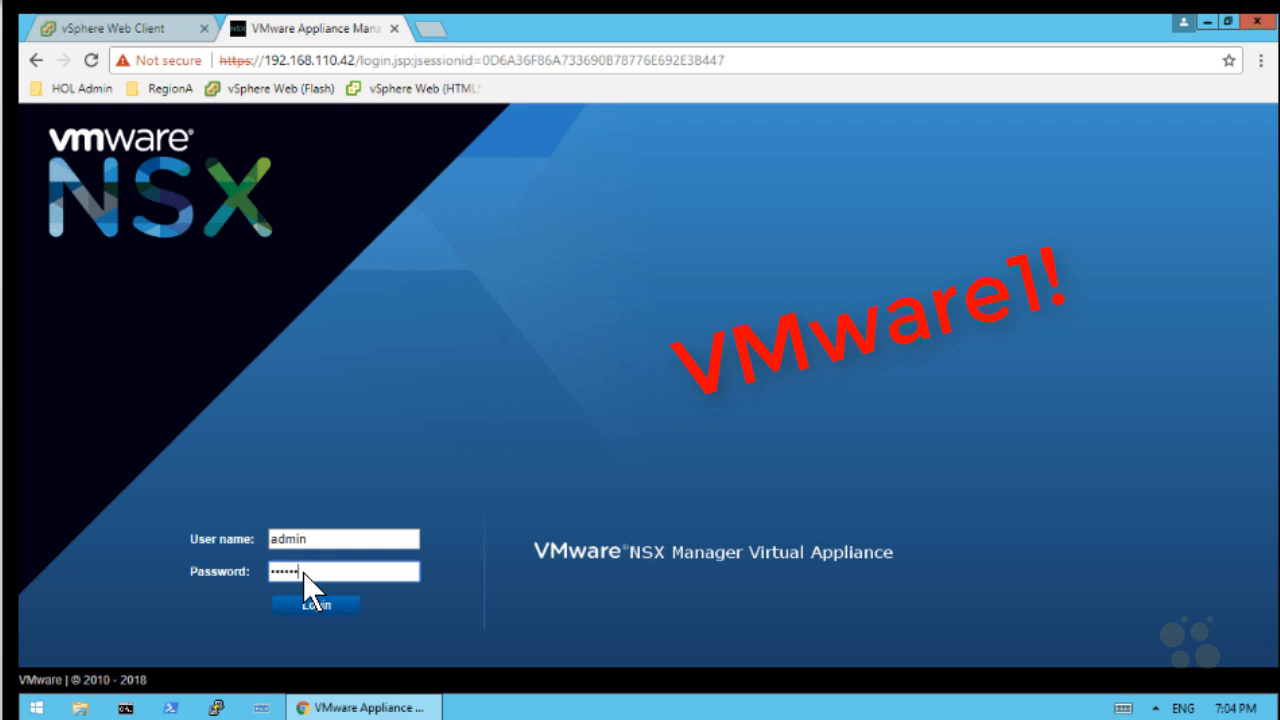
text(1!)
key(Tab)
click(328, 604)
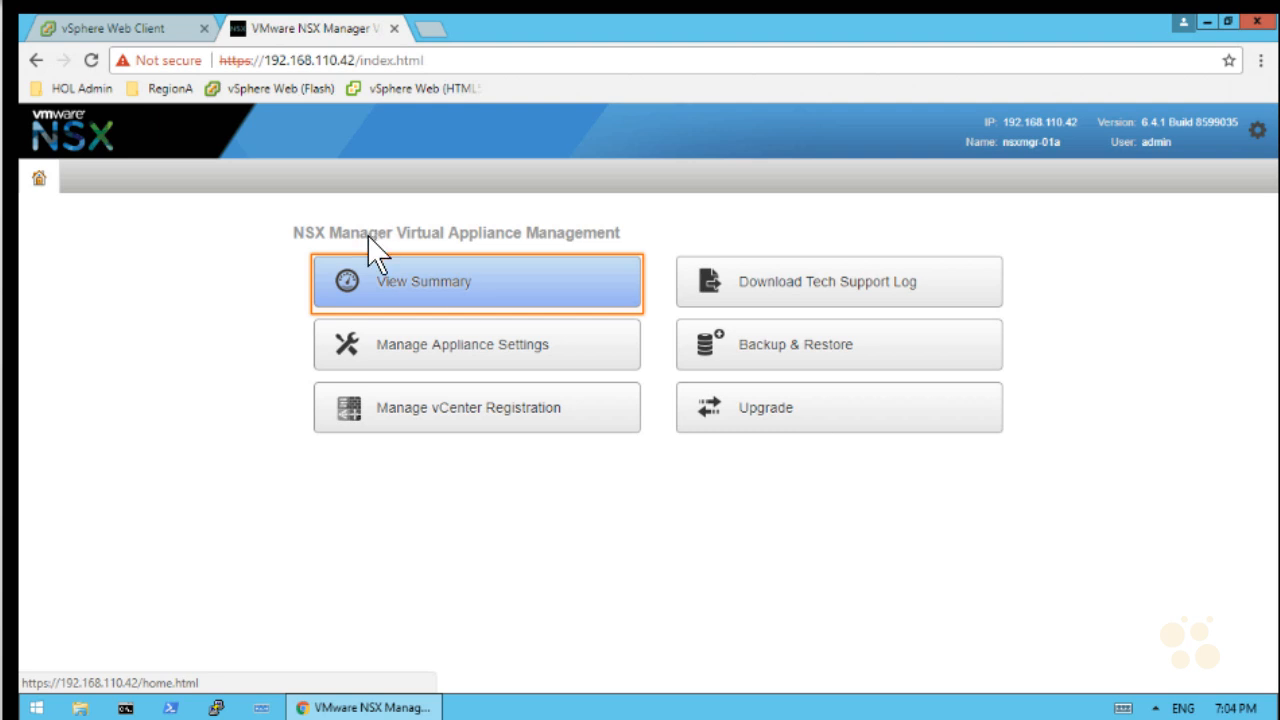
Bring up the appliance Summary and mark up its details and CPU, memory and storage usage
click(437, 281)
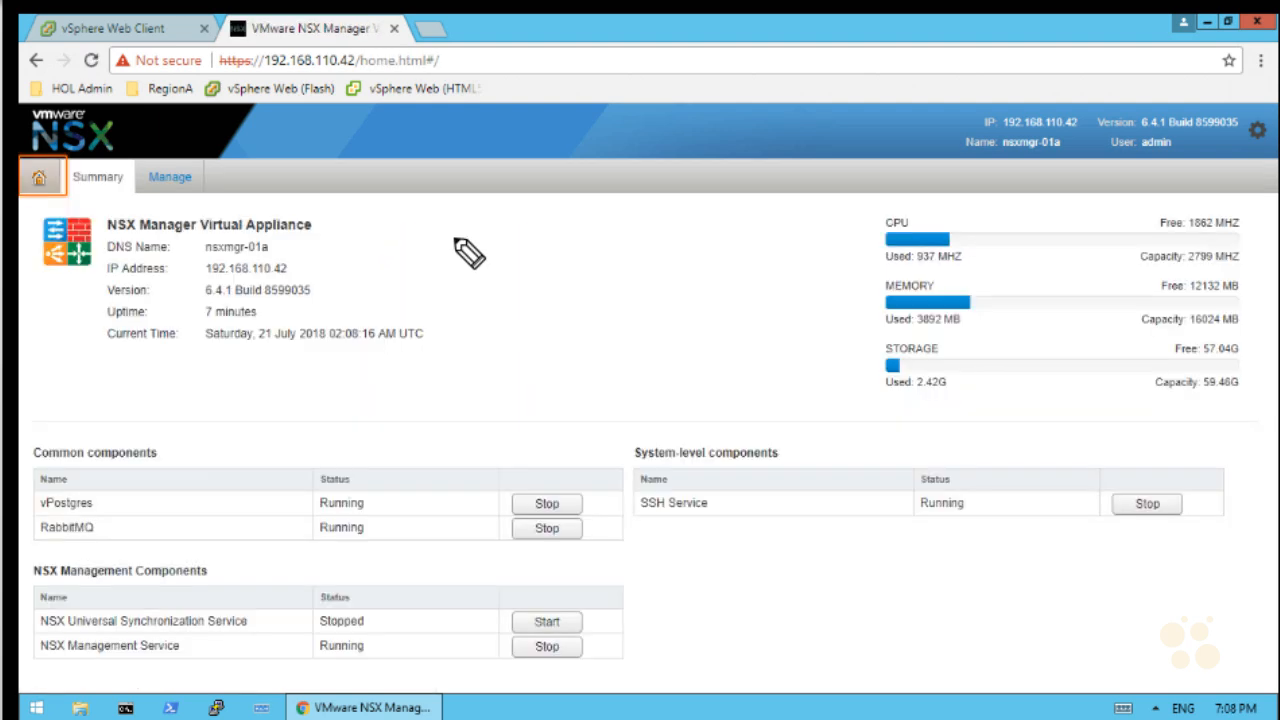
mouse_move(430, 220)
mouse_down()
mouse_move(492, 336)
mouse_move(445, 368)
mouse_up()
mouse_move(896, 198)
mouse_down()
mouse_move(858, 243)
mouse_move(895, 403)
mouse_up()
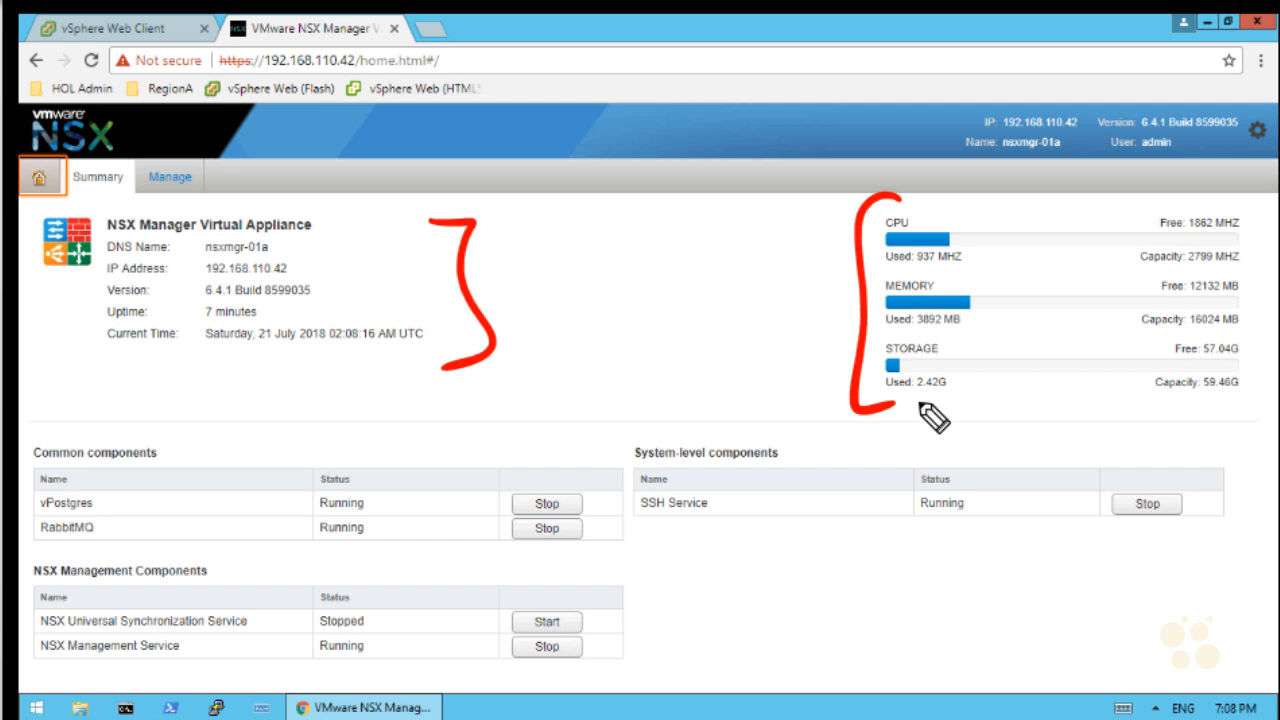
key(e)
mouse_move(522, 376)
mouse_down()
mouse_move(465, 427)
mouse_move(552, 410)
mouse_up()
drag(557, 392, 582, 393)
mouse_move(587, 390)
mouse_down()
mouse_move(730, 395)
mouse_move(777, 443)
mouse_move(814, 426)
mouse_up()
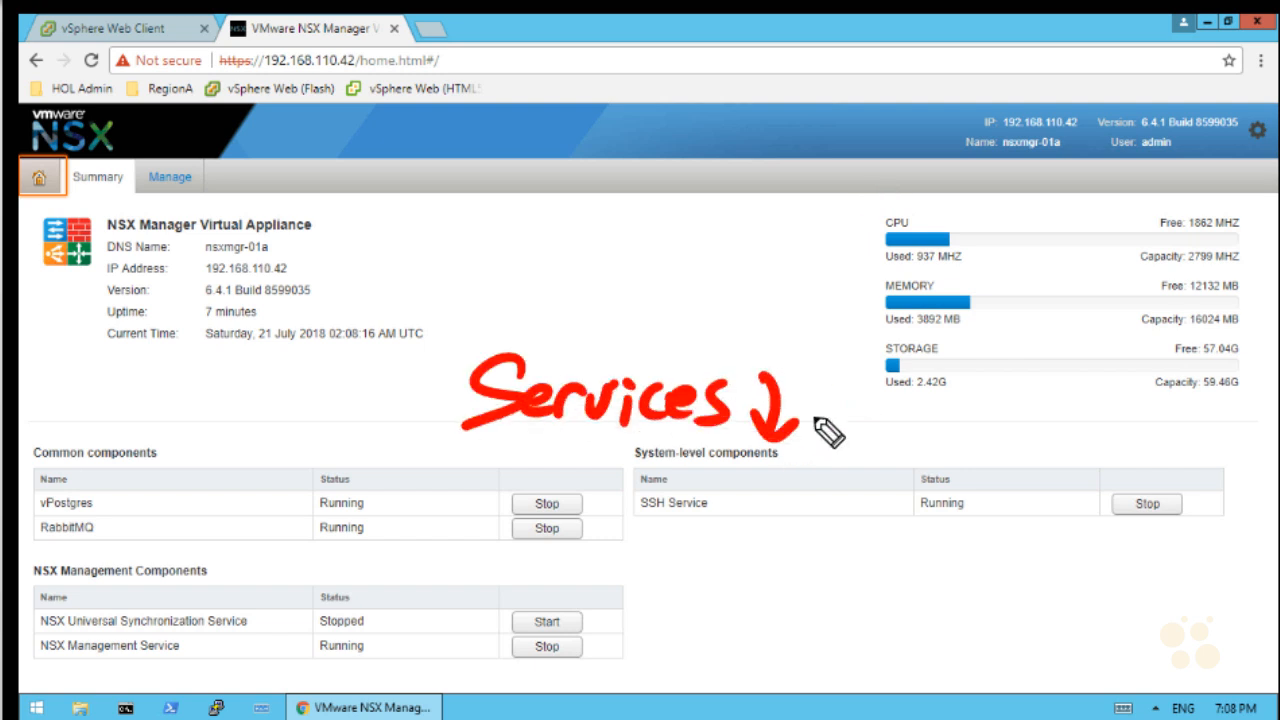
Highlight the component service statuses: vPostgres, RabbitMQ, SSH, NSX Management Service running, Universal Synchronization stopped
drag(638, 525, 714, 523)
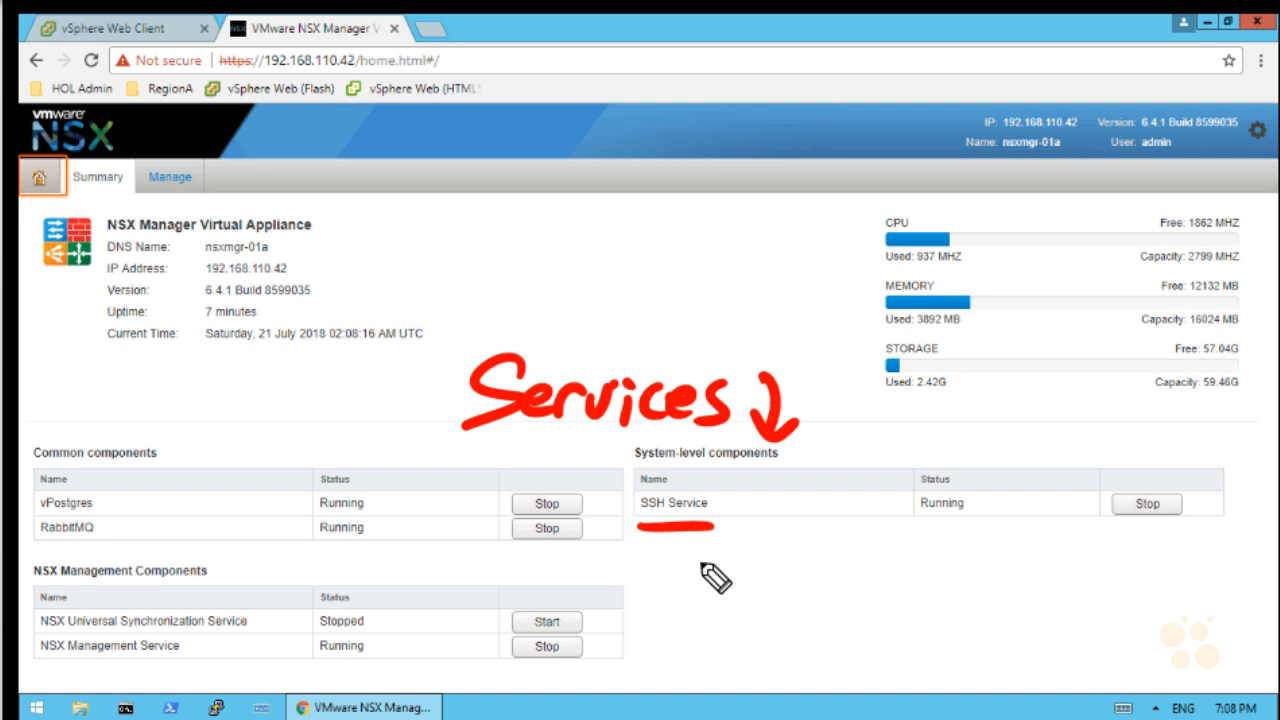
mouse_move(1131, 577)
mouse_down()
mouse_move(1160, 545)
mouse_move(1171, 550)
mouse_up()
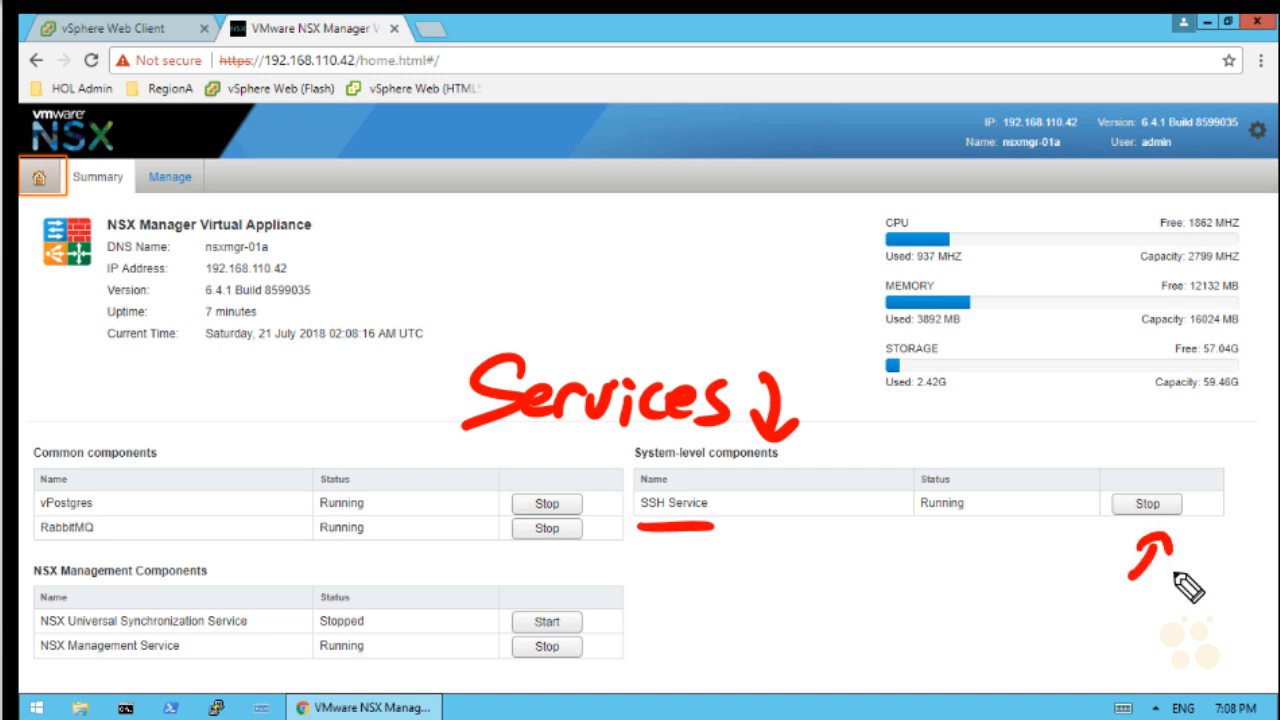
drag(134, 494, 164, 532)
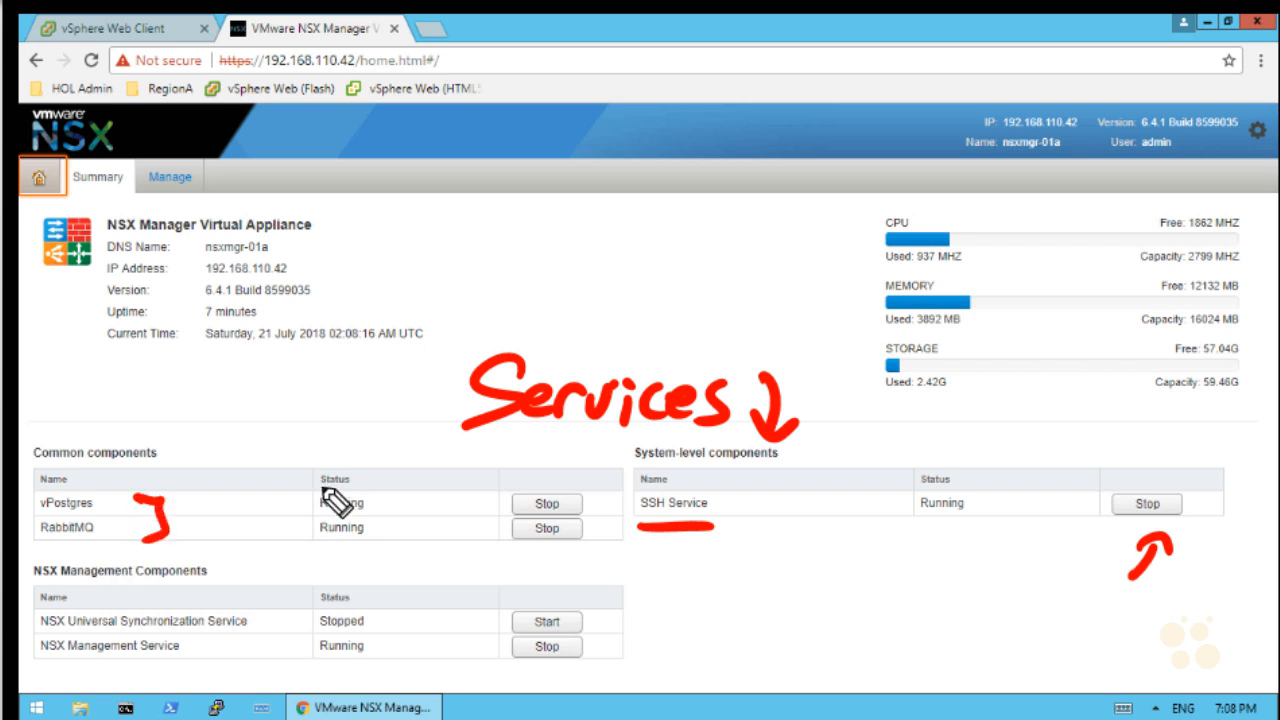
drag(322, 478, 314, 553)
drag(270, 620, 292, 619)
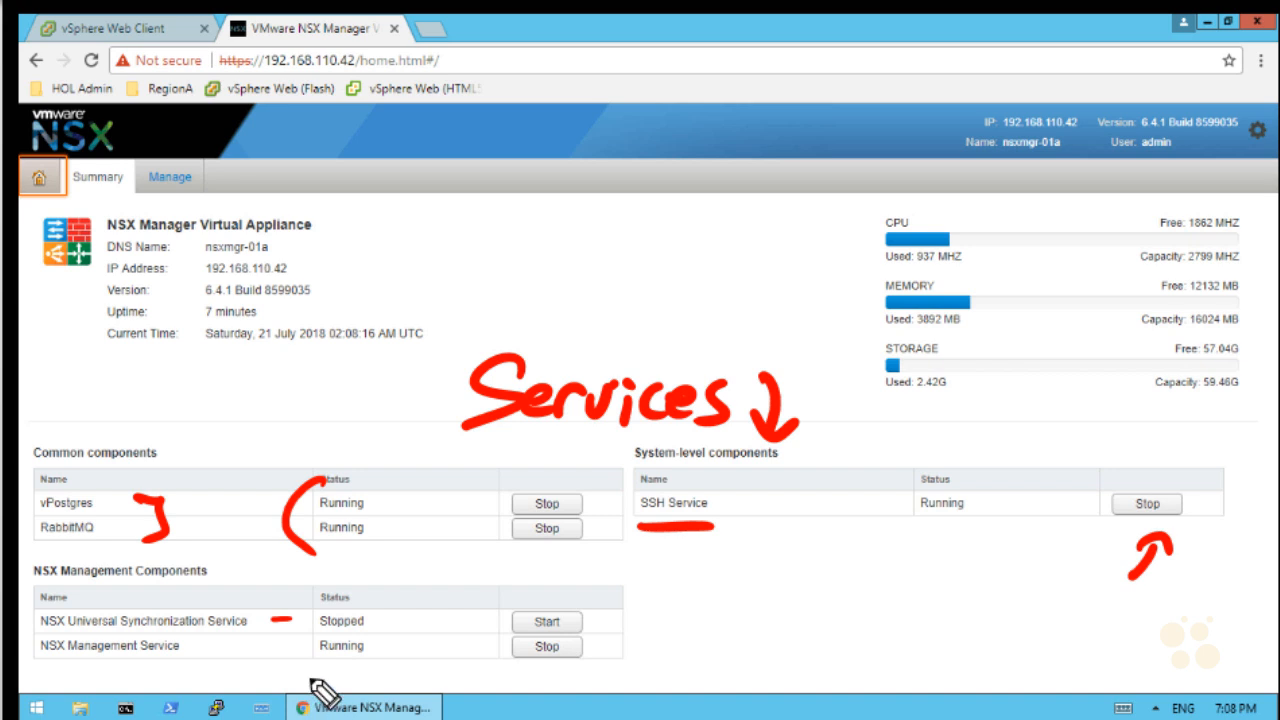
drag(45, 655, 180, 659)
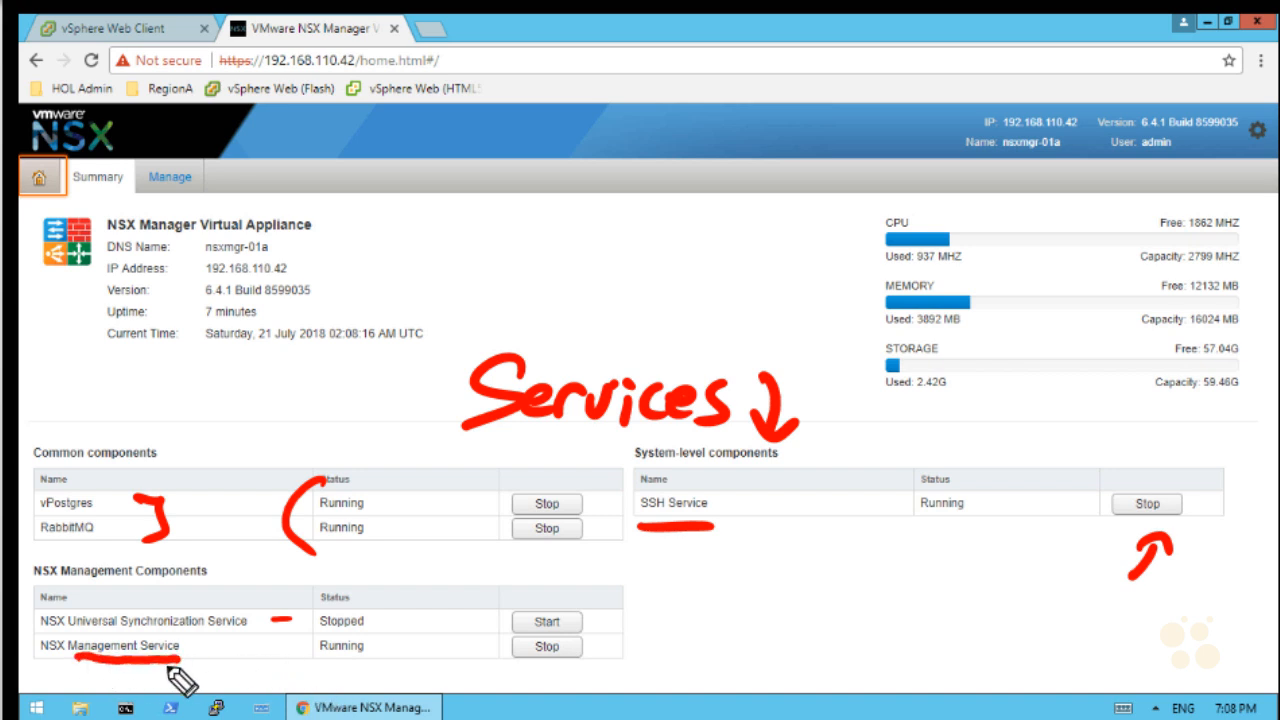
mouse_move(637, 636)
mouse_down()
mouse_move(628, 677)
mouse_move(788, 658)
mouse_up()
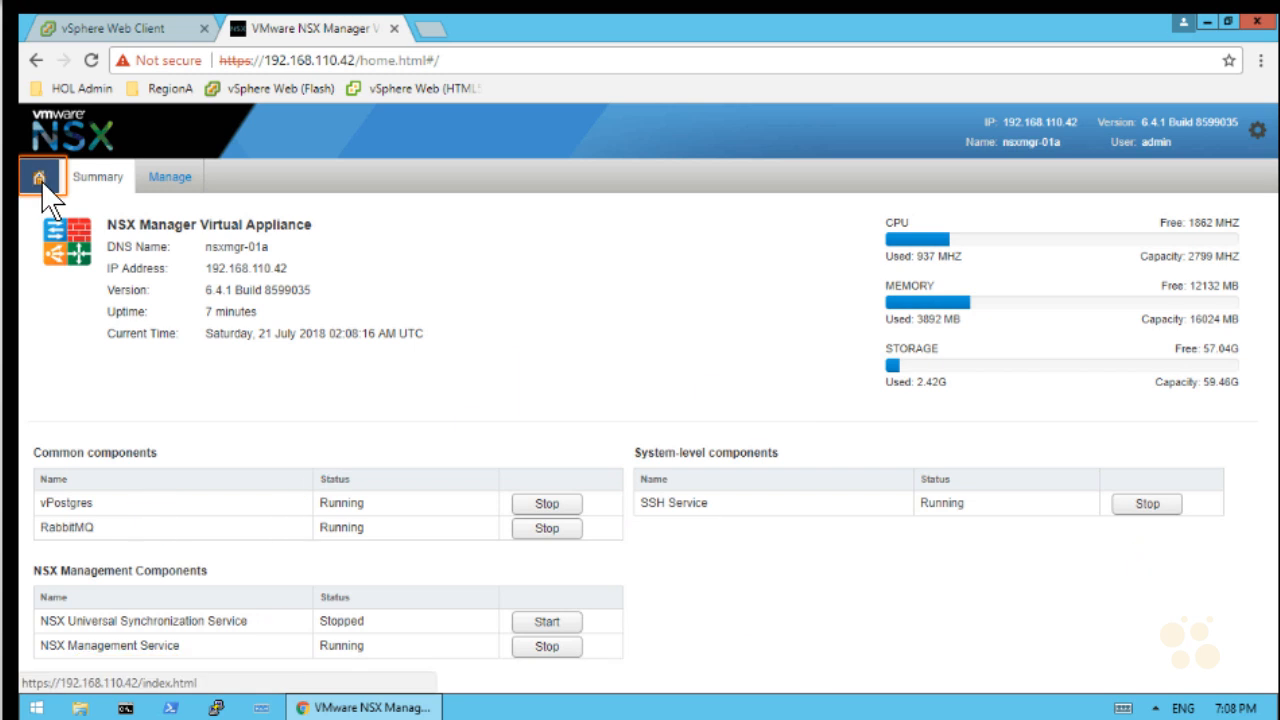
In General settings, set syslog server log-01a.corp.local on port 514 over UDP, then return home
click(40, 180)
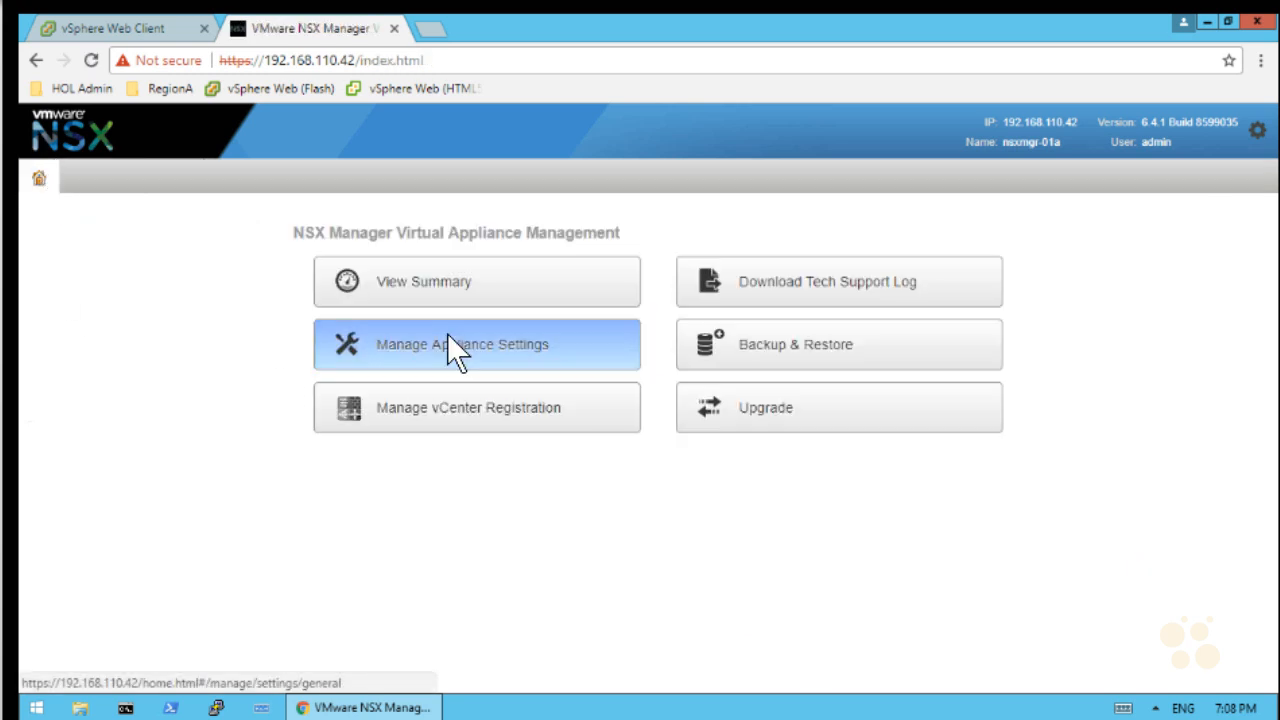
click(448, 335)
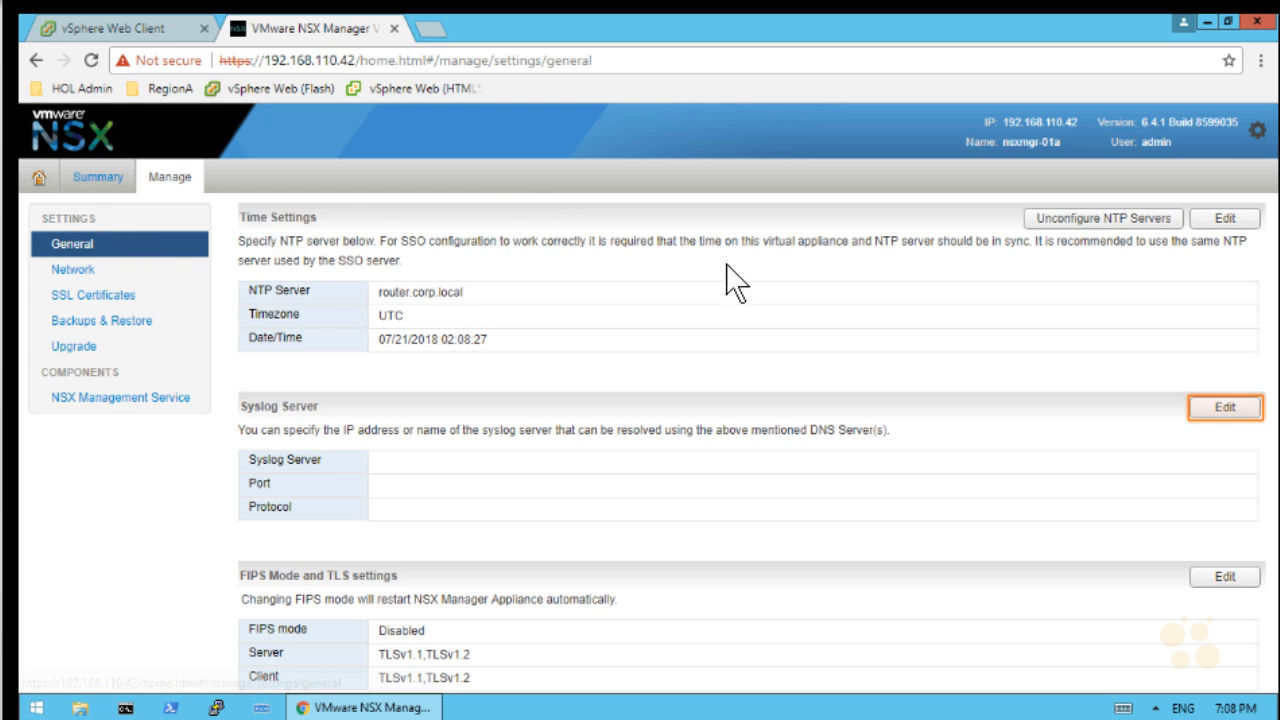
click(1226, 408)
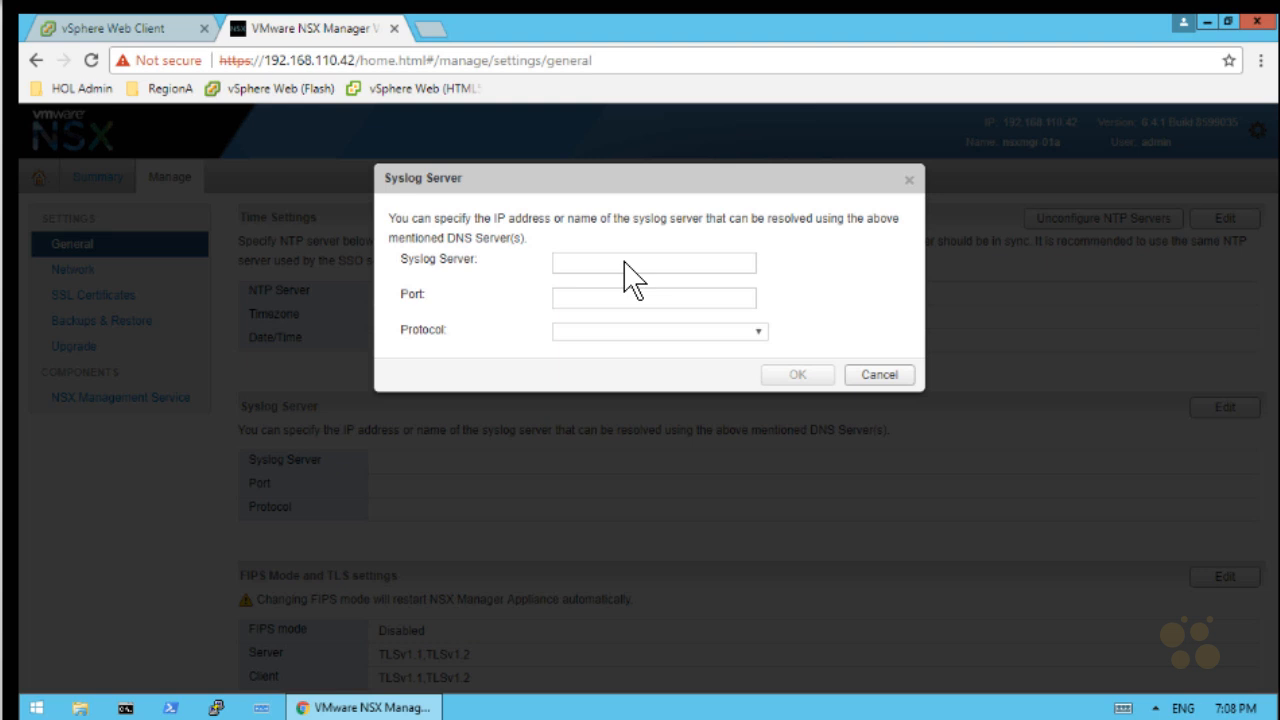
text(log-01a.corp.local)
key(Tab)
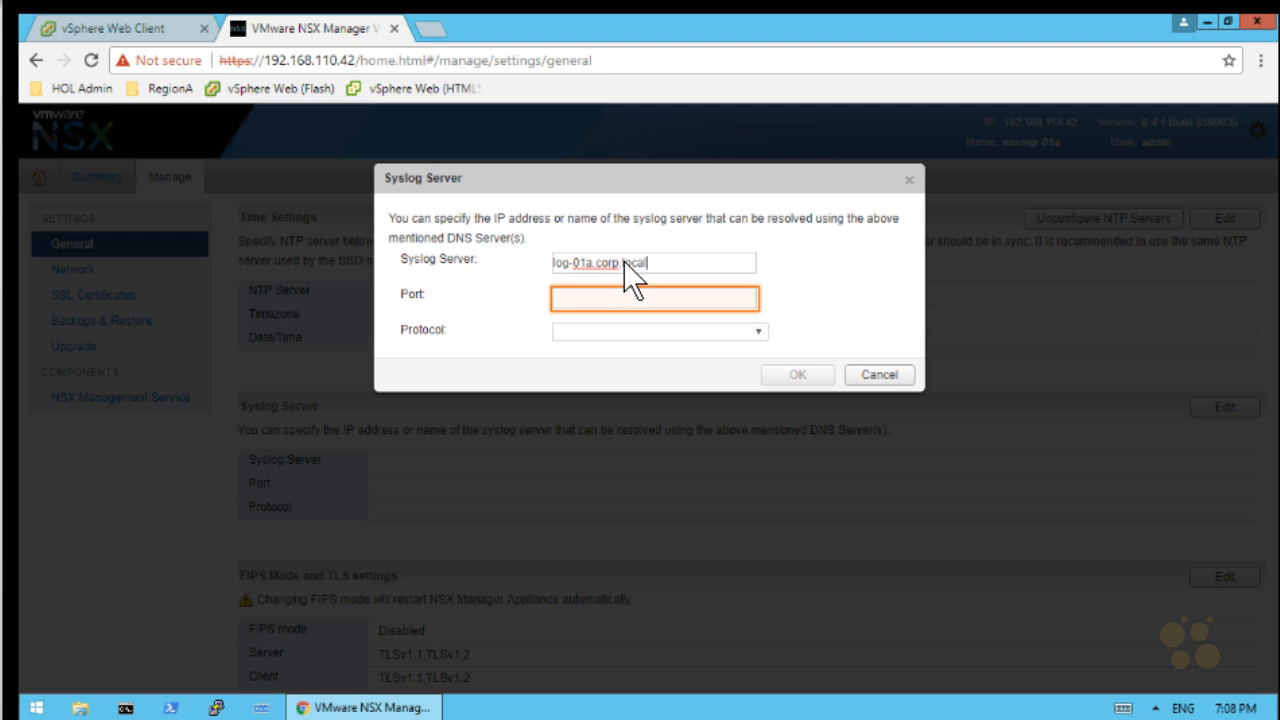
click(679, 295)
text(514)
key(Tab)
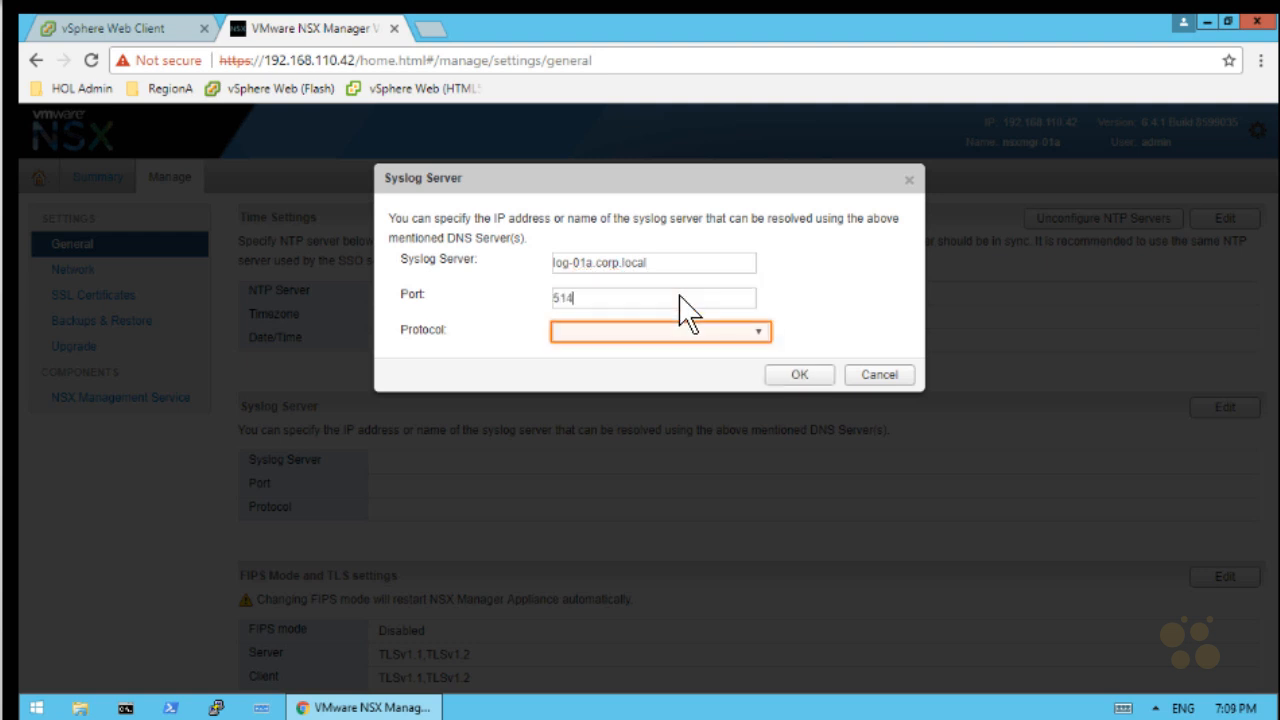
click(740, 335)
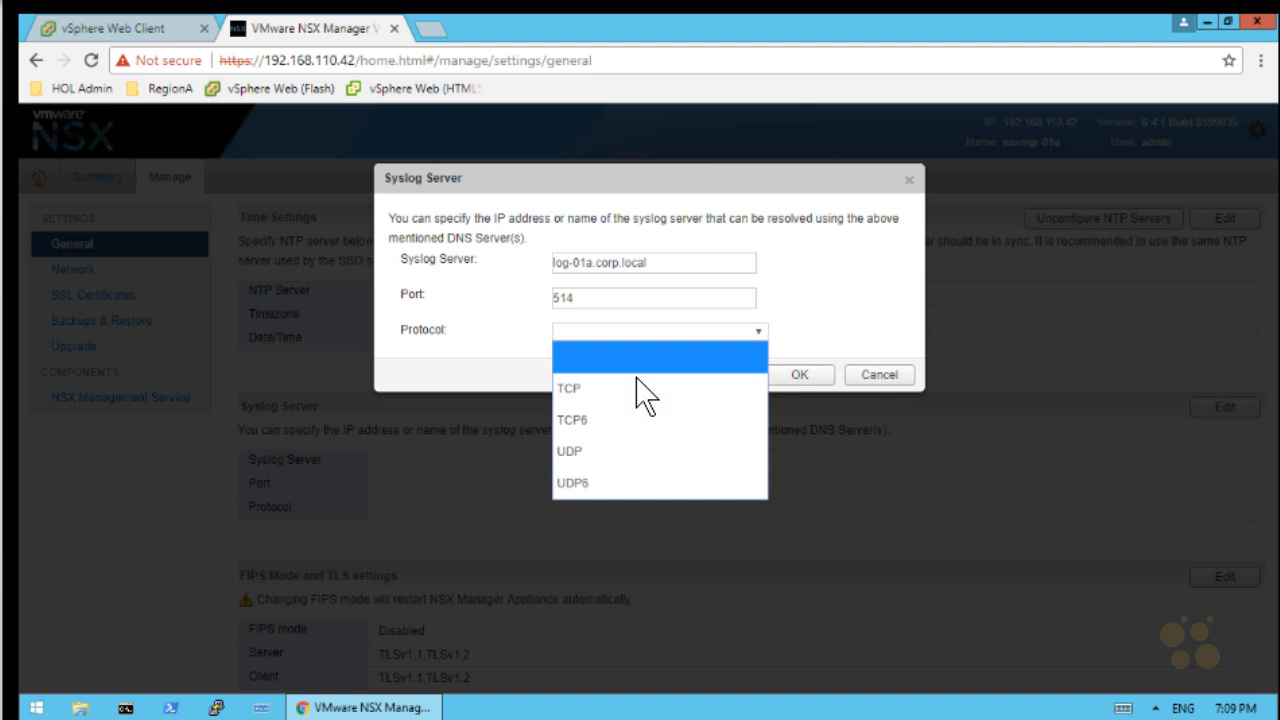
click(610, 449)
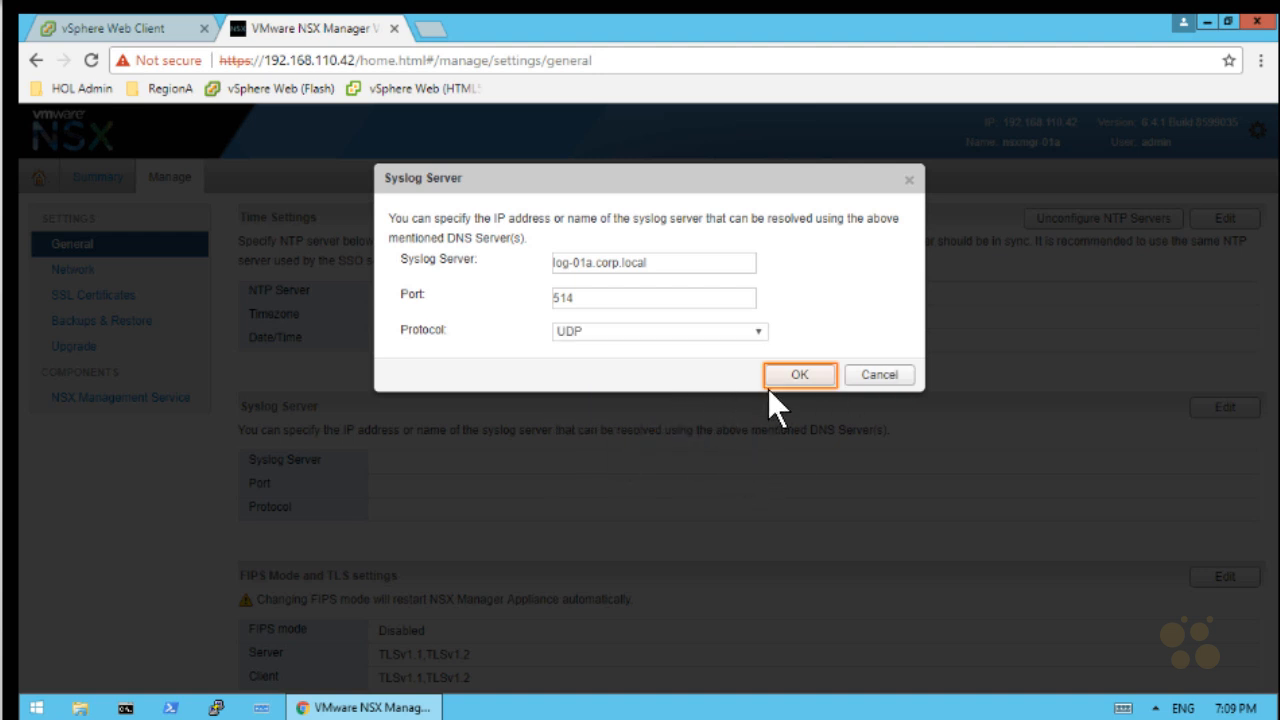
click(800, 375)
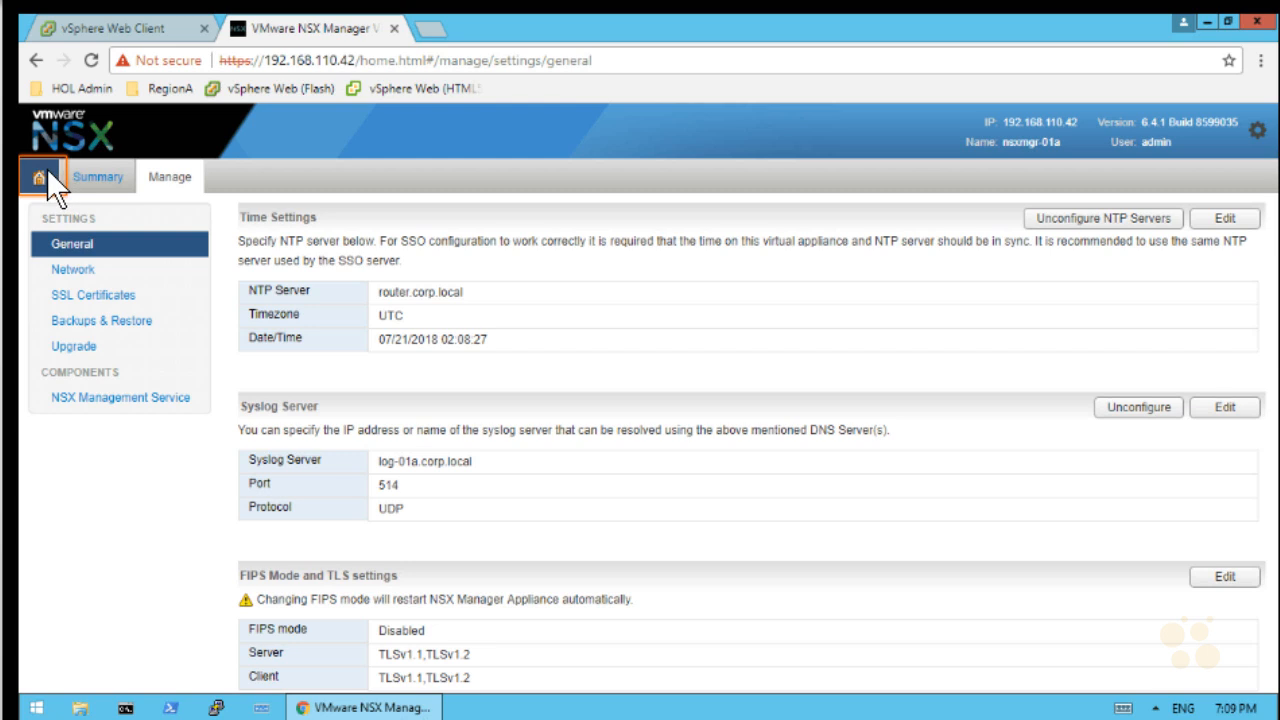
click(46, 170)
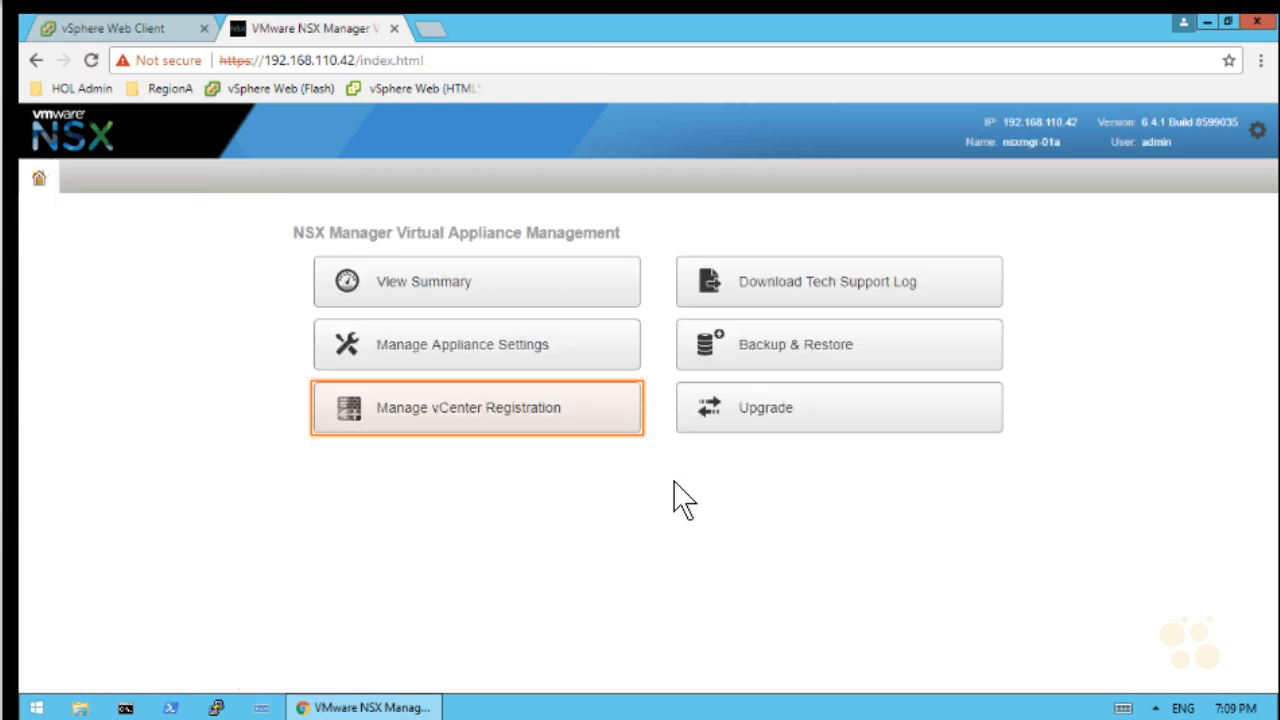
Point the Lookup Service at vcsa-01a.corp.local with the SSO administrator account and trust its certificate
click(459, 425)
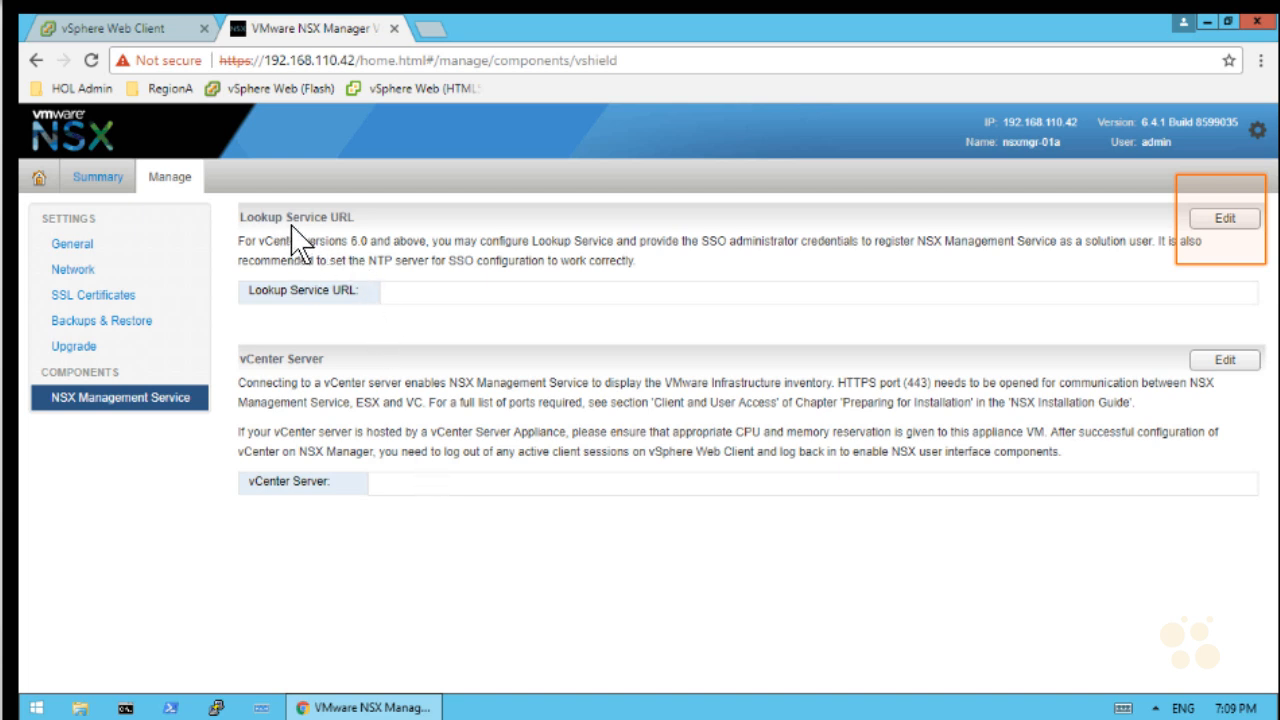
click(1255, 221)
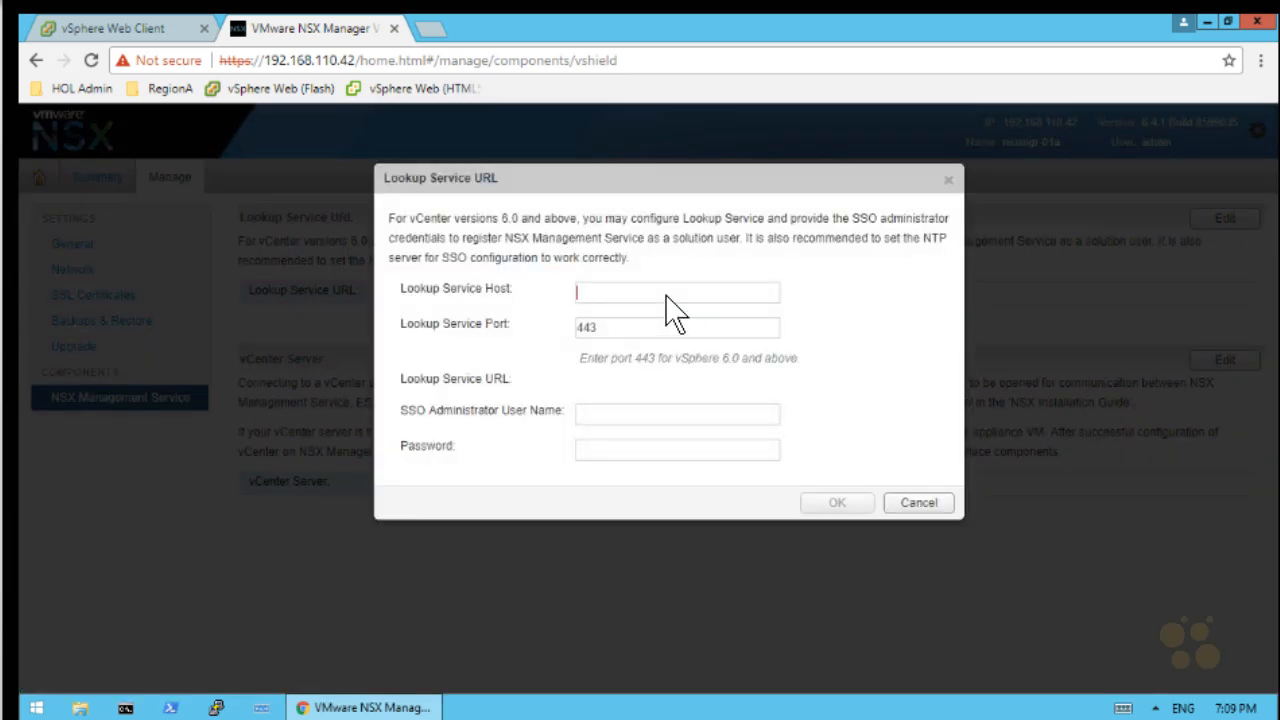
text(vc)
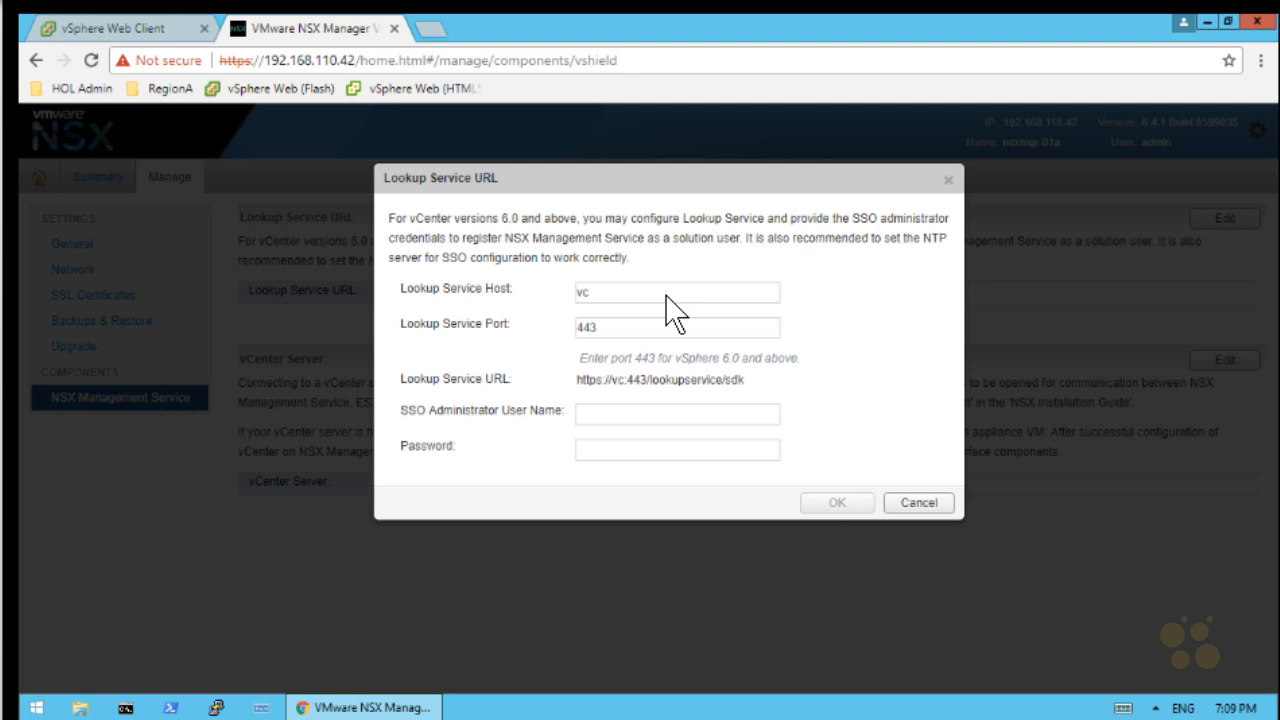
text(sa-01a.corp.local)
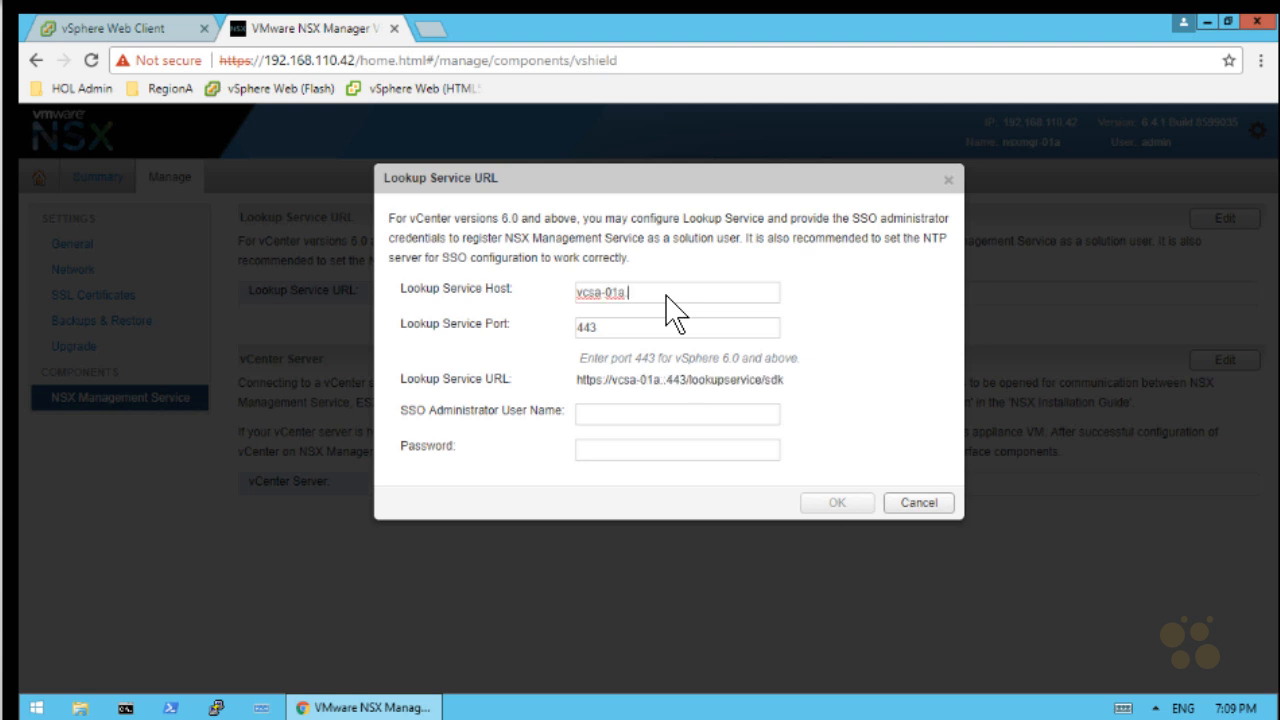
click(645, 415)
text(administ)
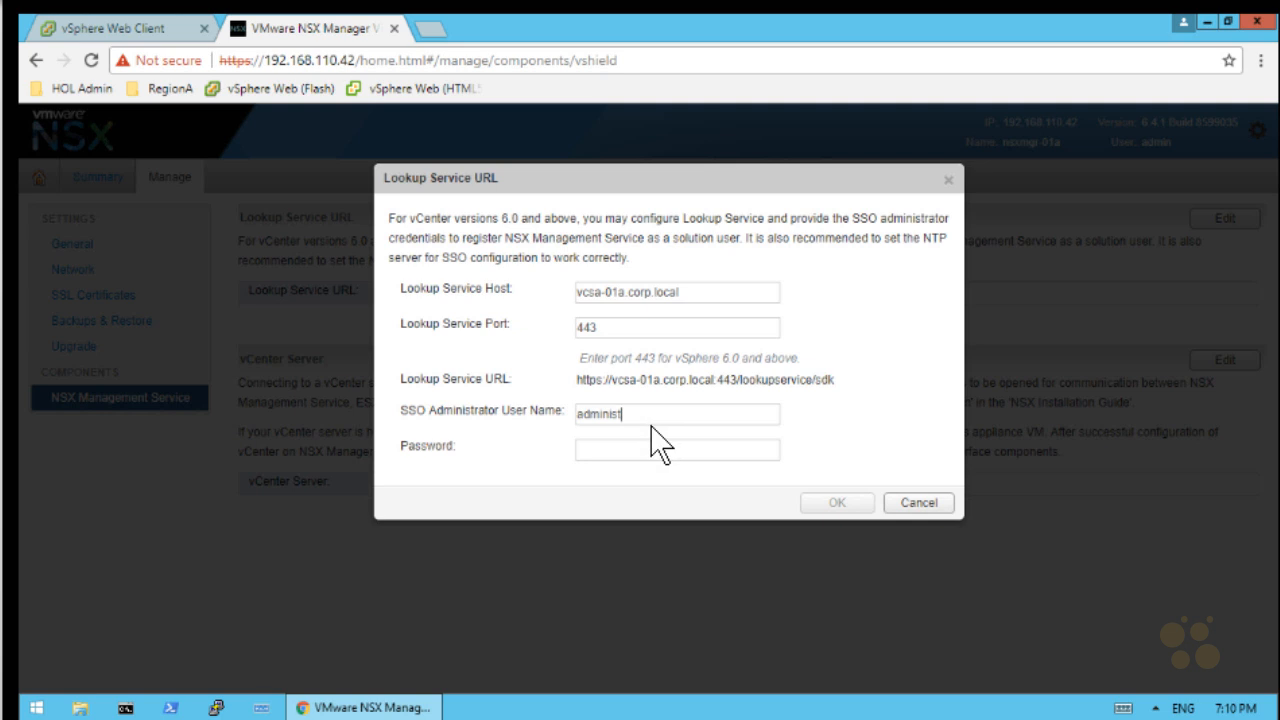
text(rator@vsphere.local)
key(Tab)
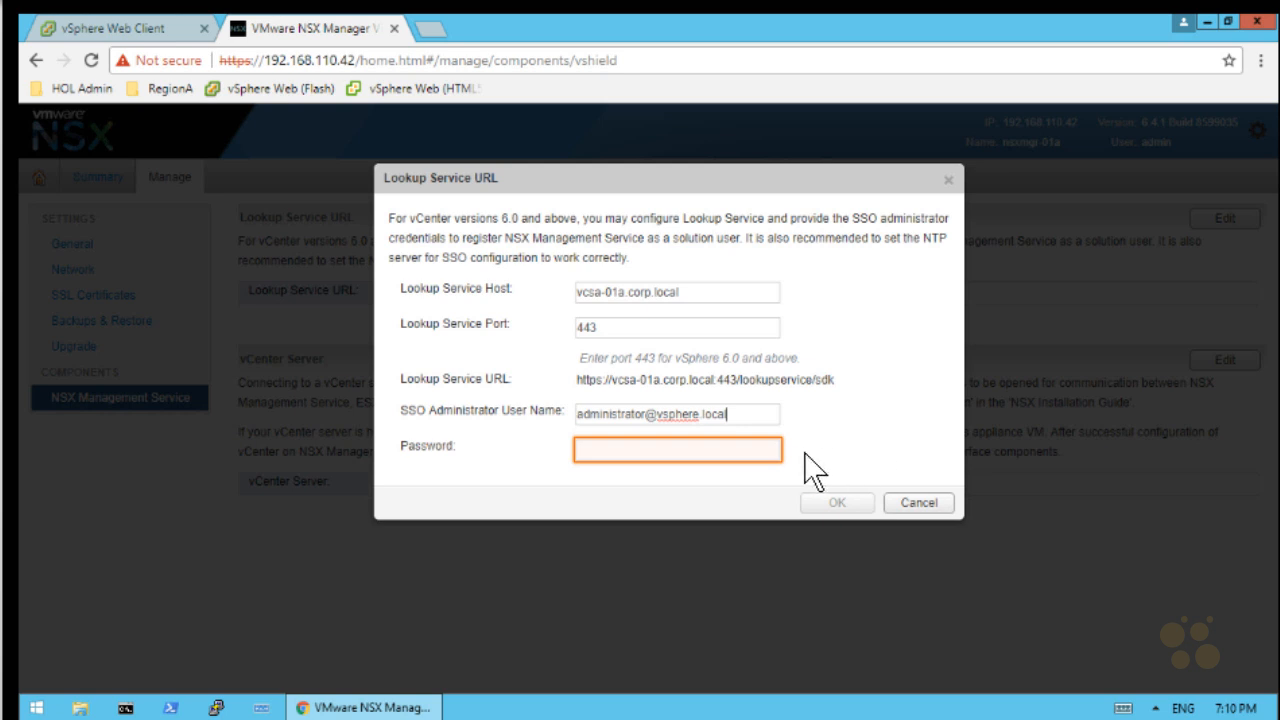
click(735, 450)
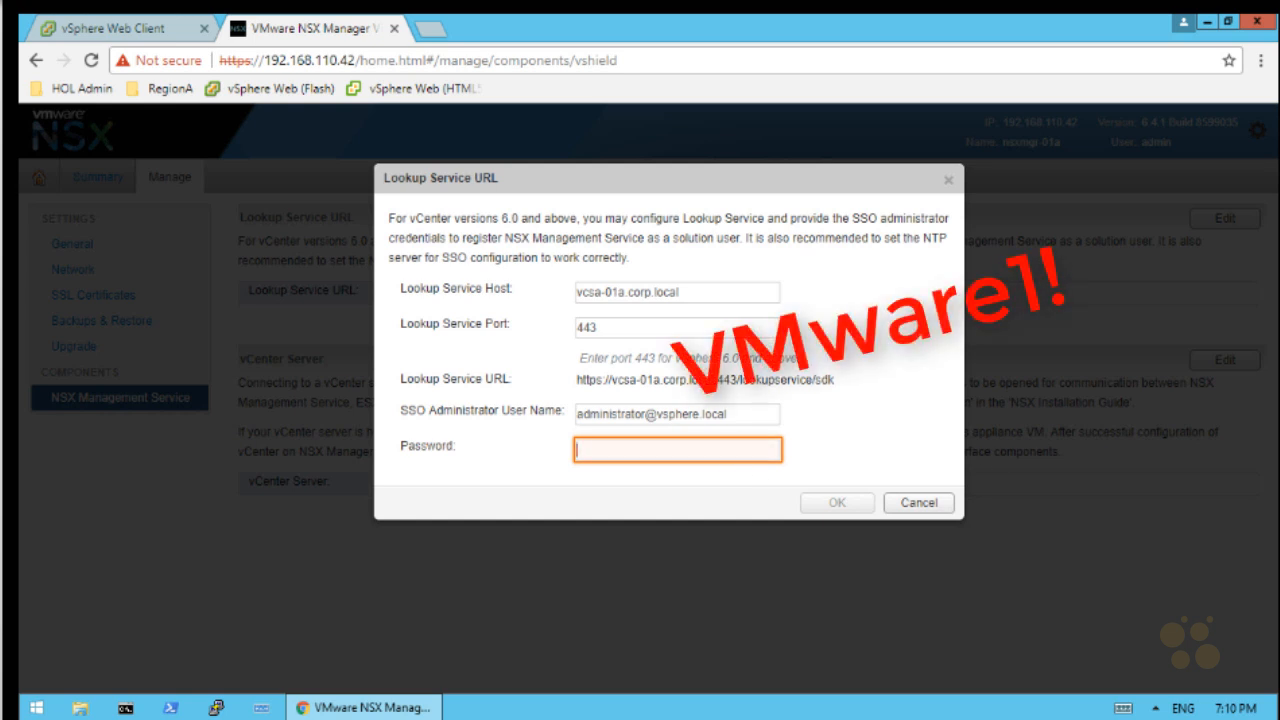
text(VMware1!)
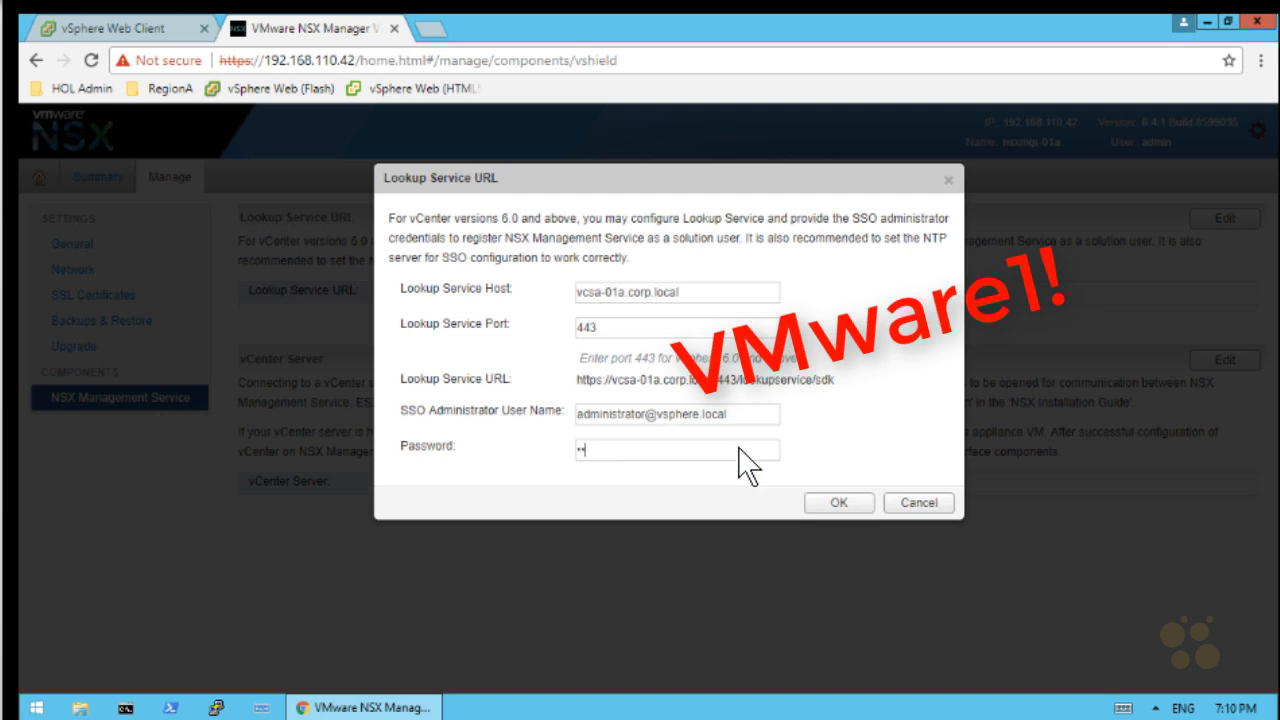
click(837, 506)
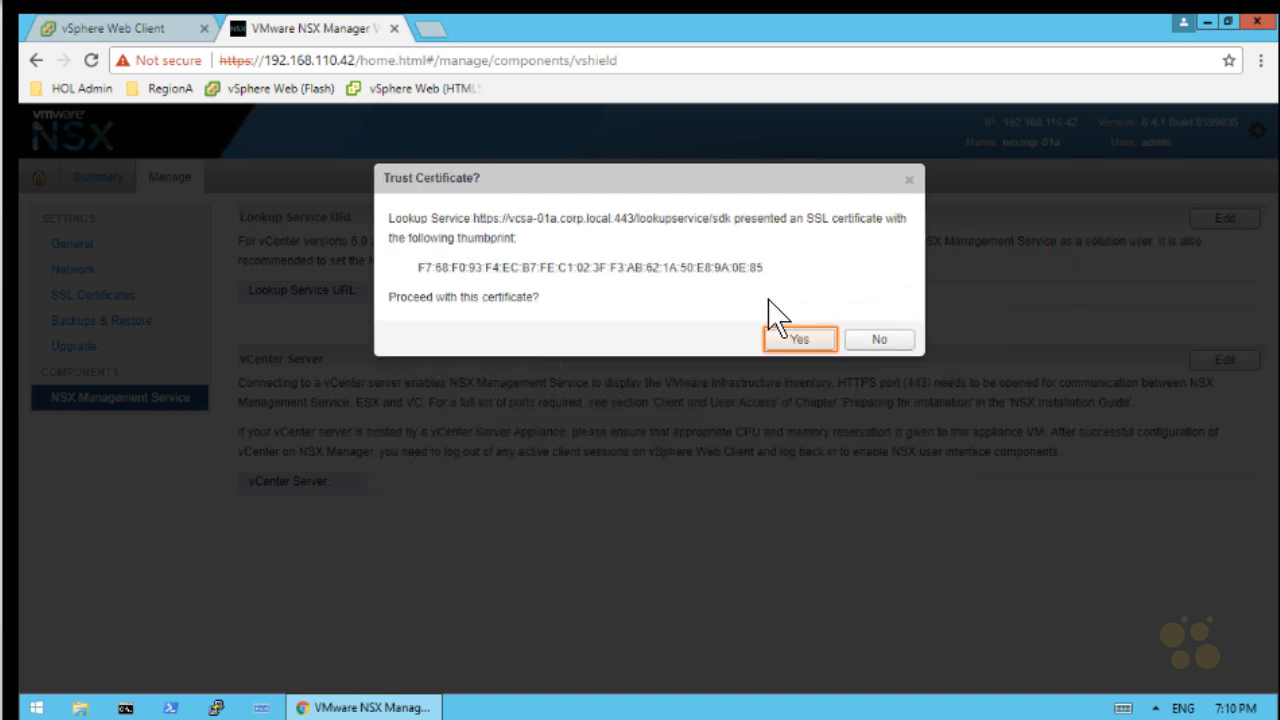
click(799, 339)
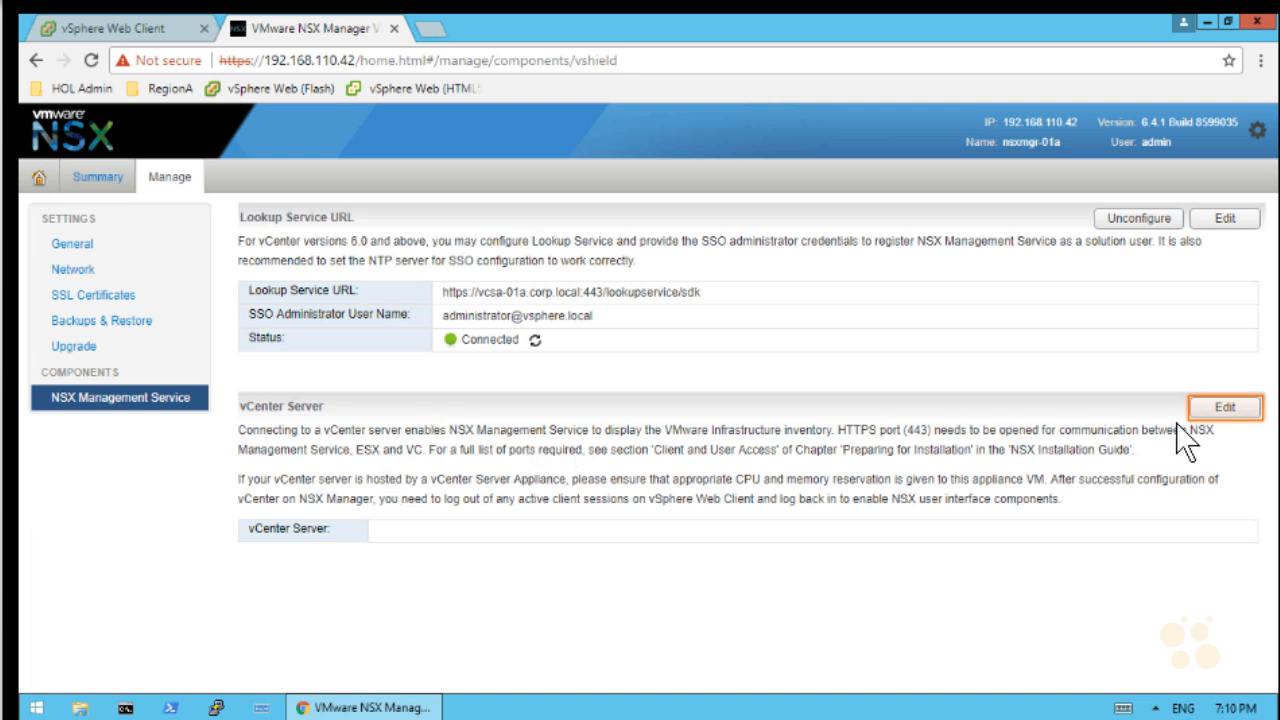
Connect vCenter Server vcsa-01a.corp.local using the SSO administrator credentials and accept its certificate
click(1225, 407)
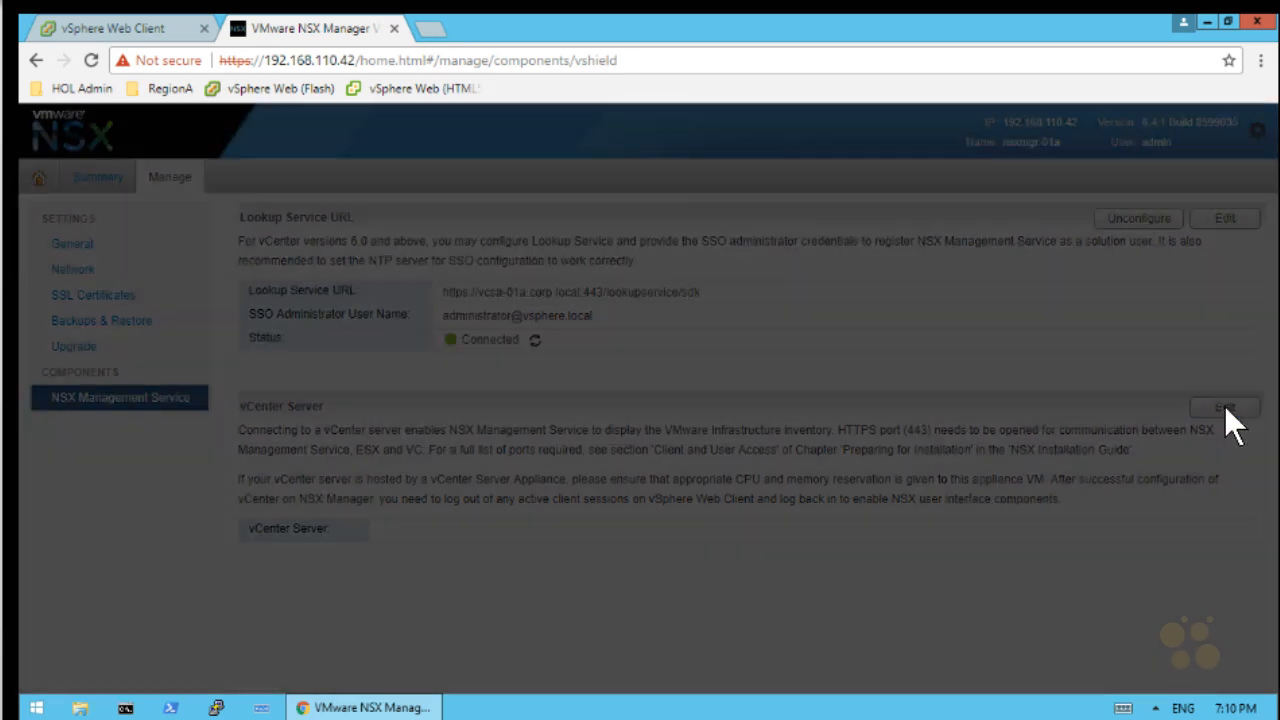
click(608, 403)
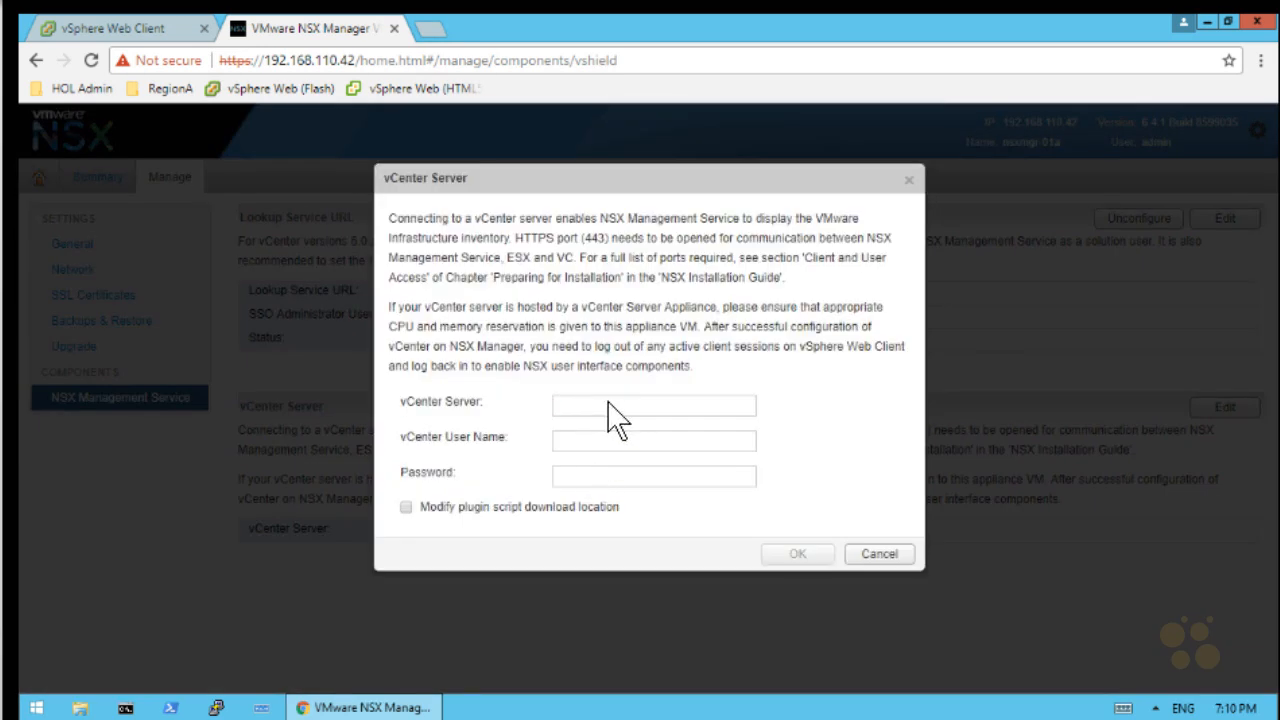
text(vcsa-01a.corp.local)
key(Tab)
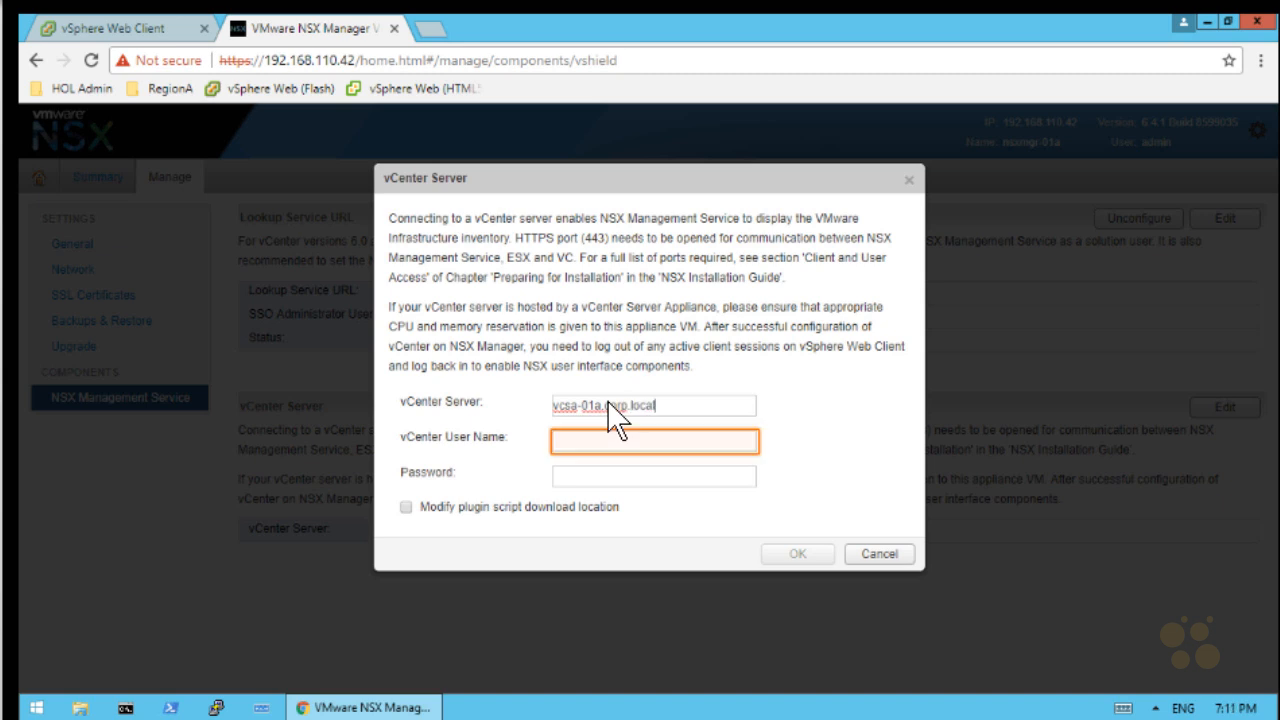
text(admi)
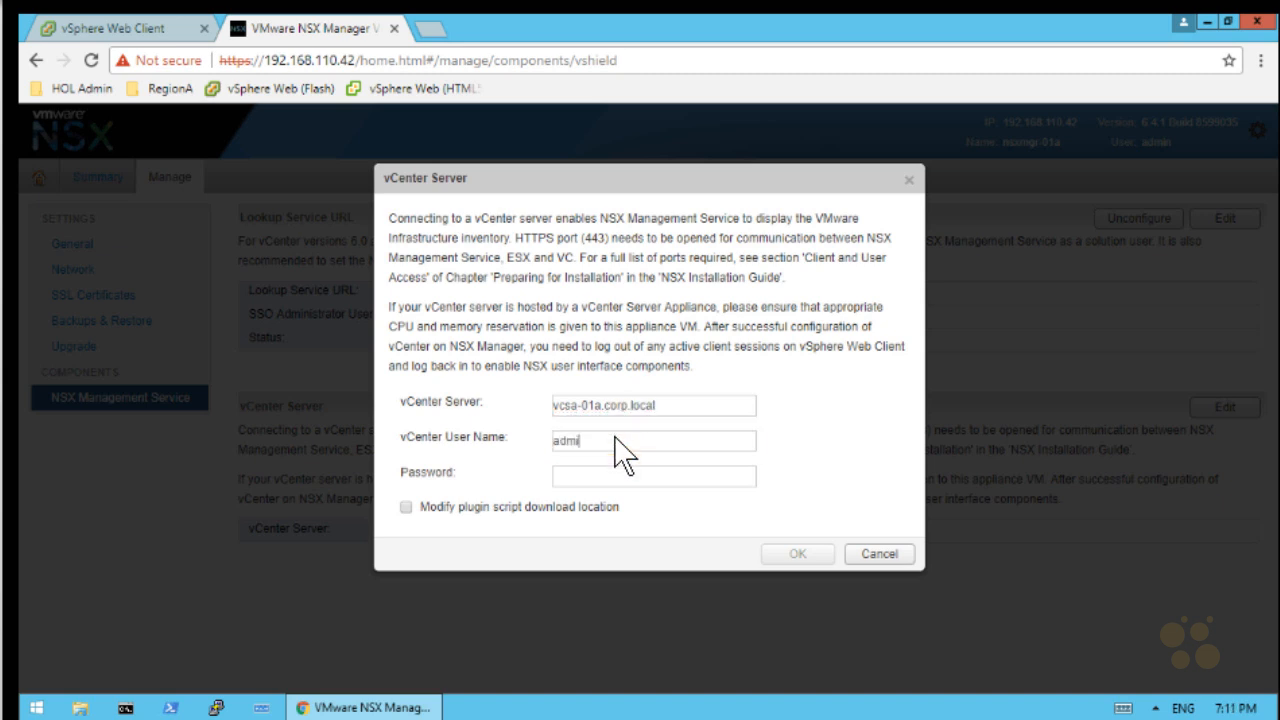
text(nistrator@vsphere.local)
key(Tab)
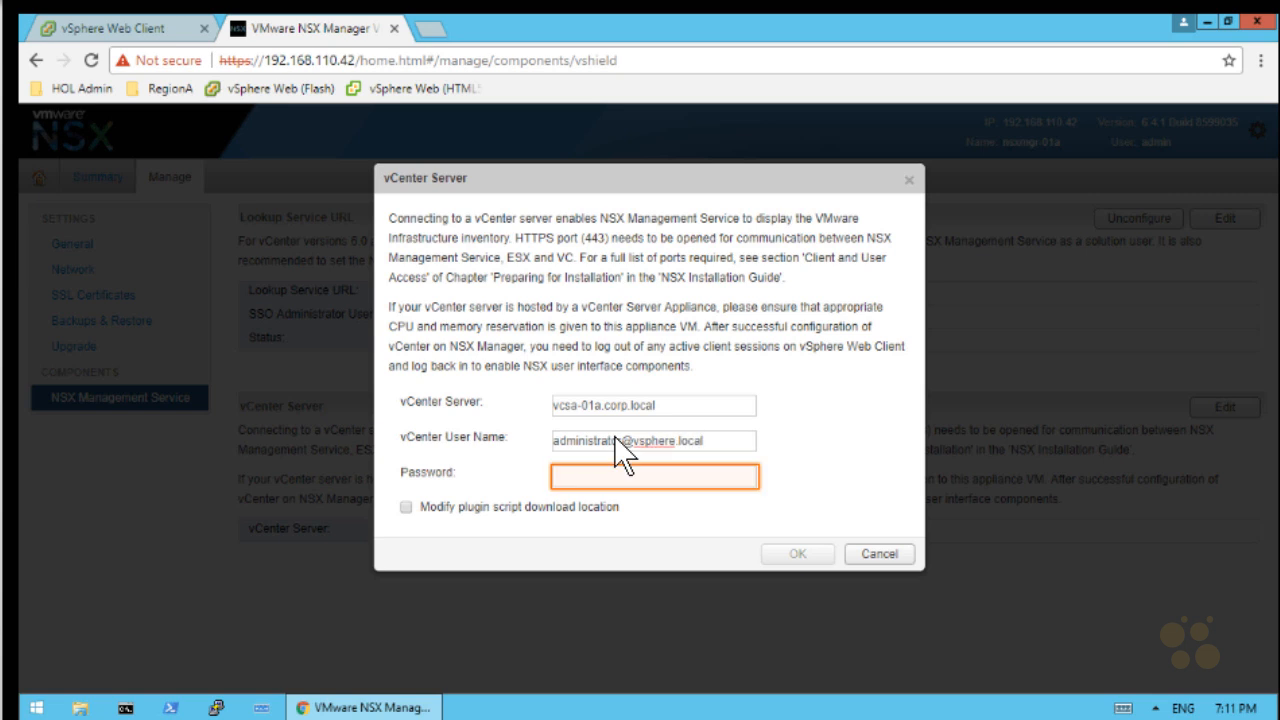
text(VMware1!)
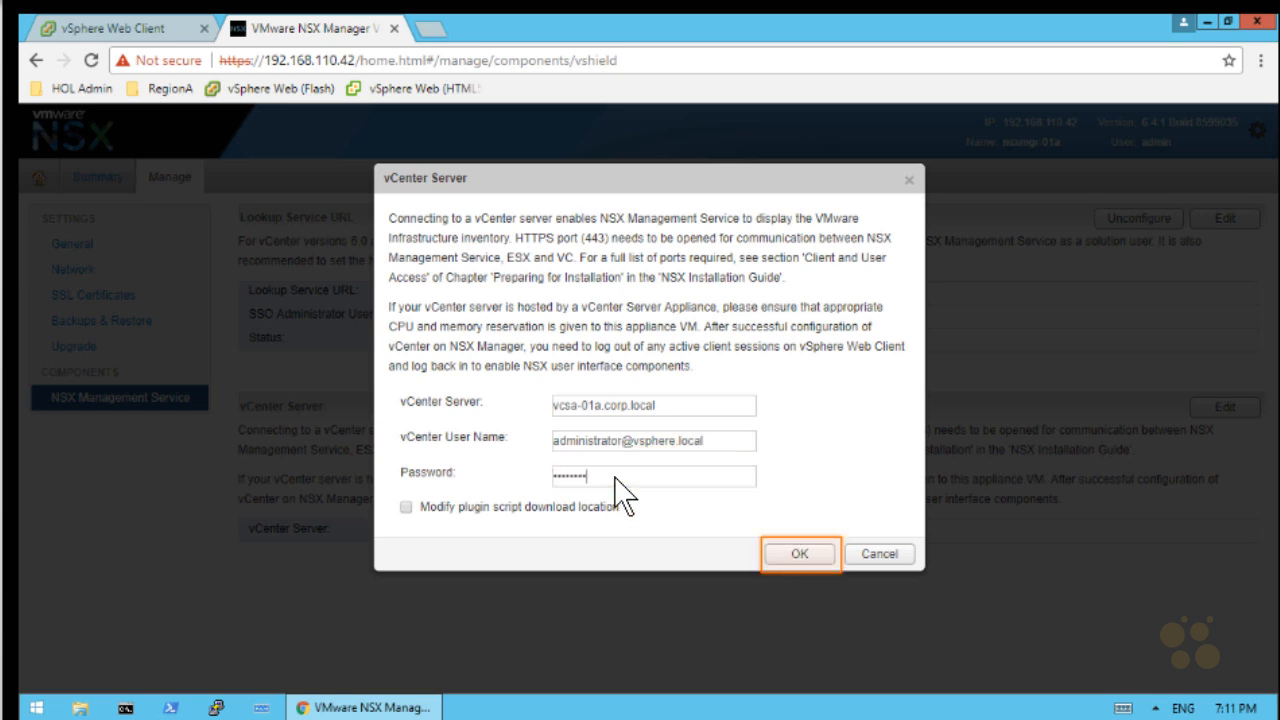
click(817, 553)
click(811, 339)
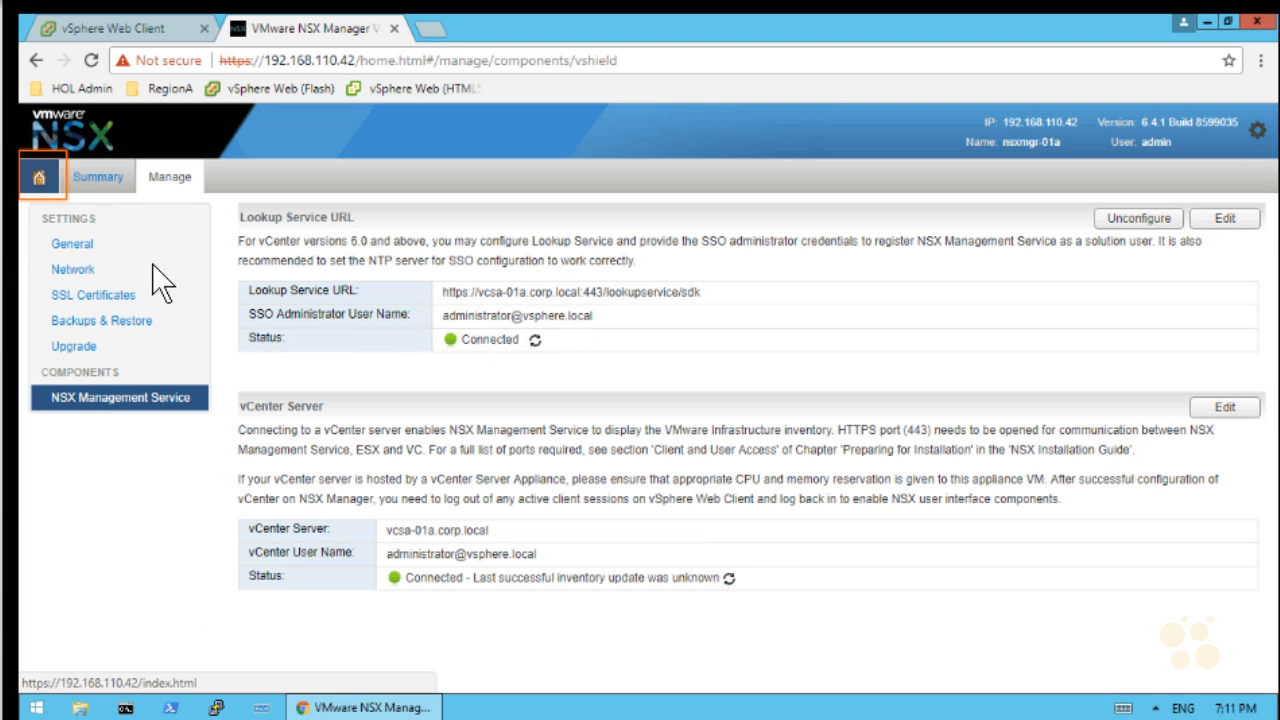
In Backups & Restore, set the backup server to 192.168.110.10 using FTP
click(37, 175)
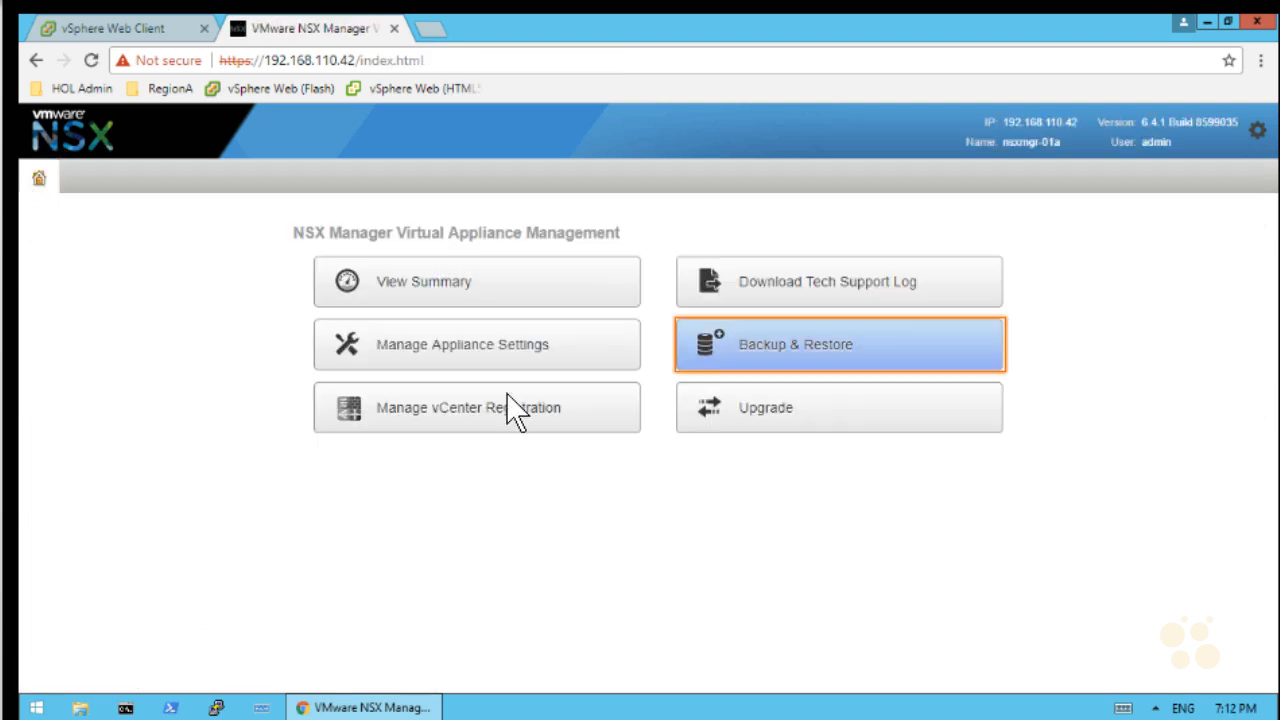
click(910, 327)
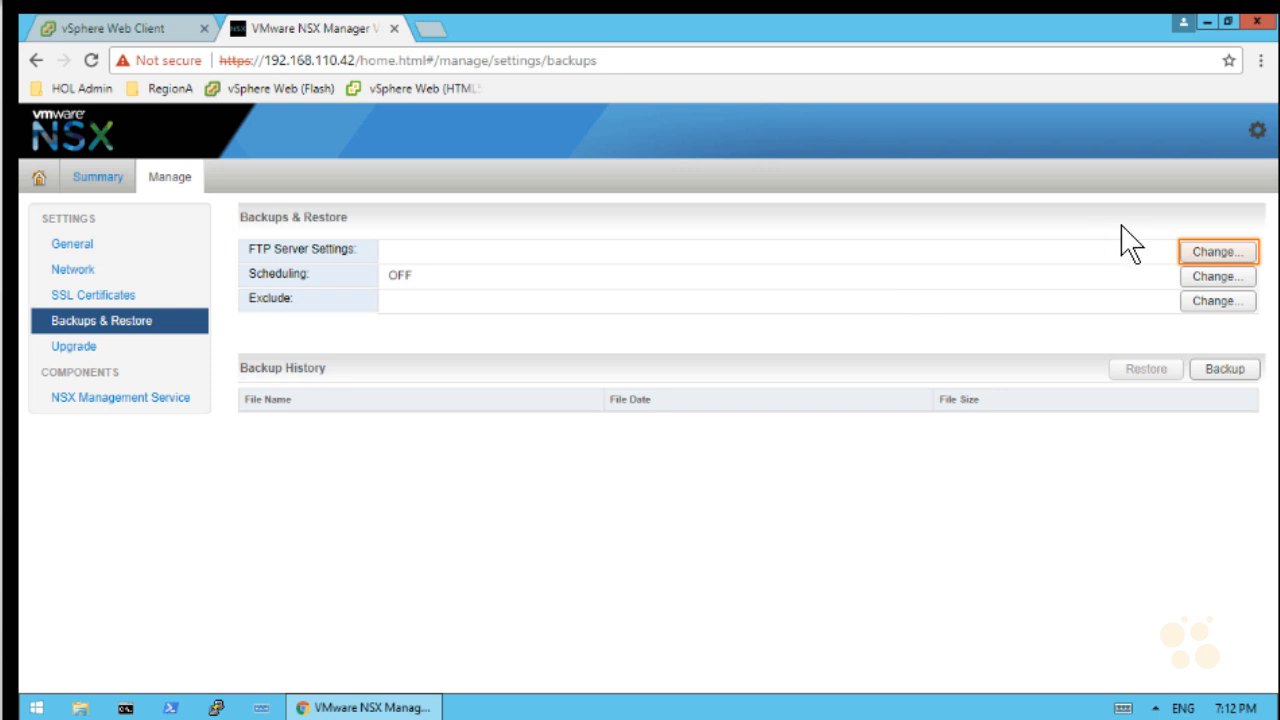
click(1211, 251)
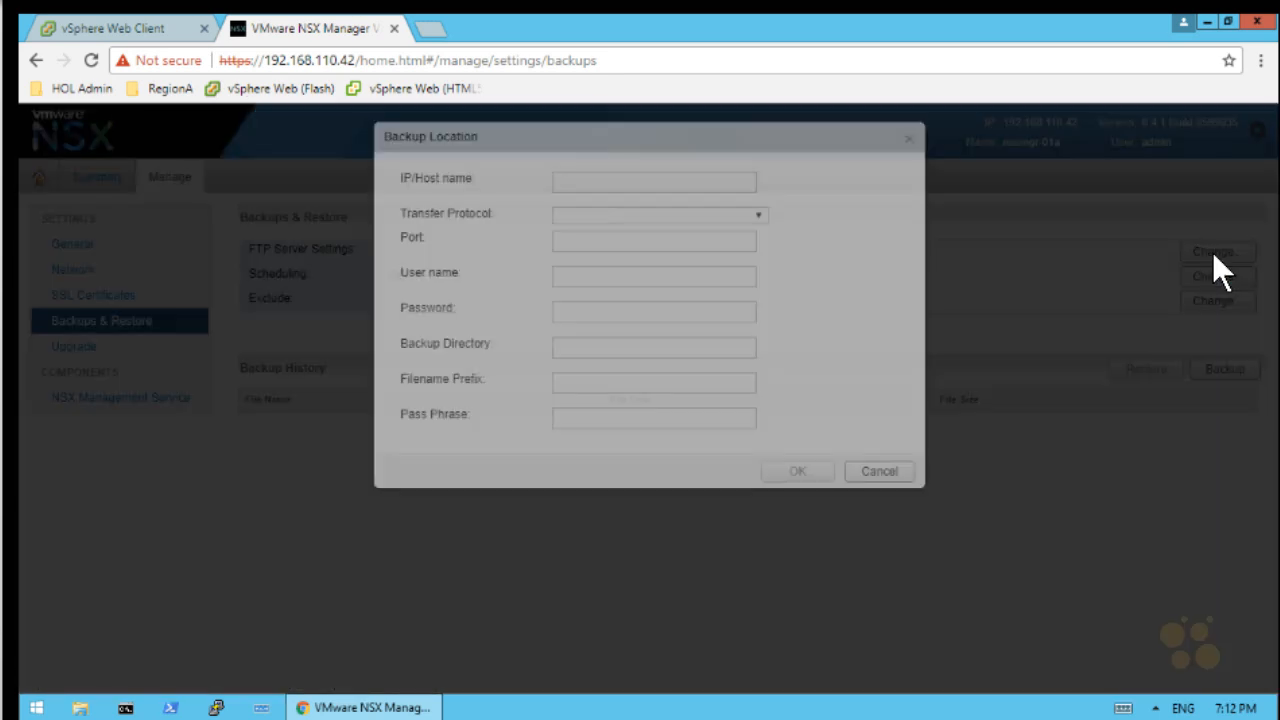
text(192.168.110.10)
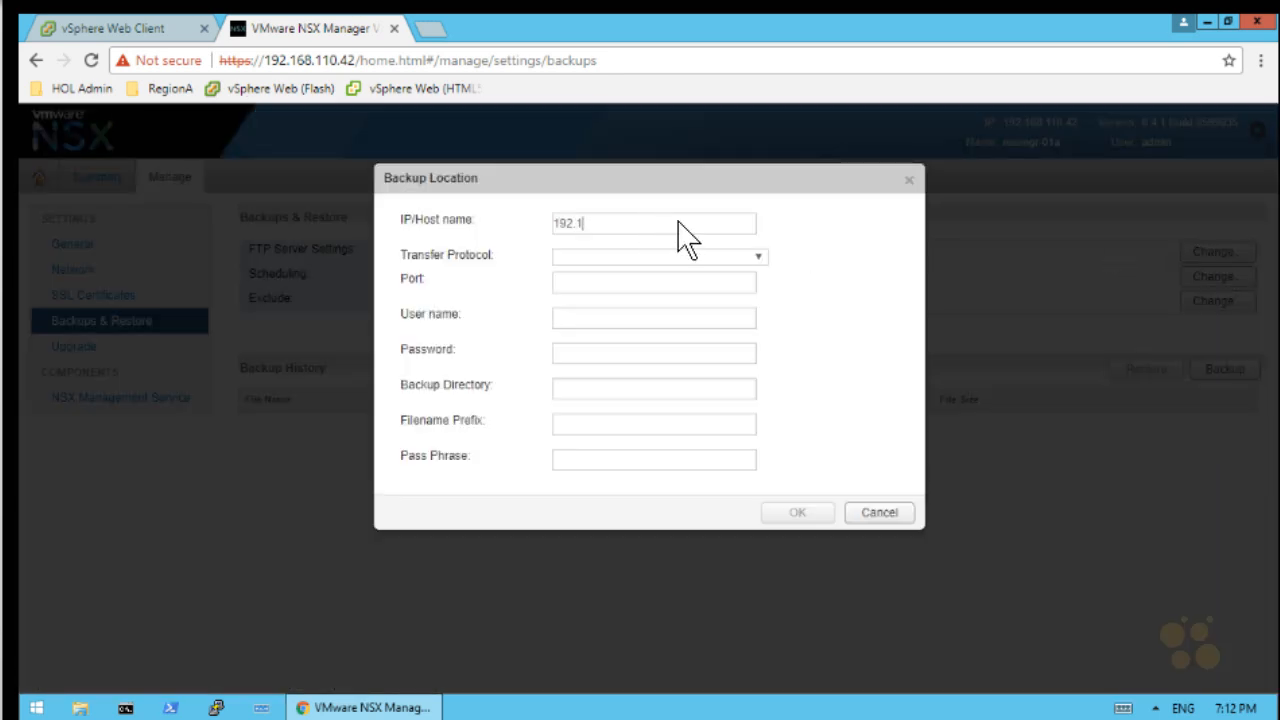
key(Tab)
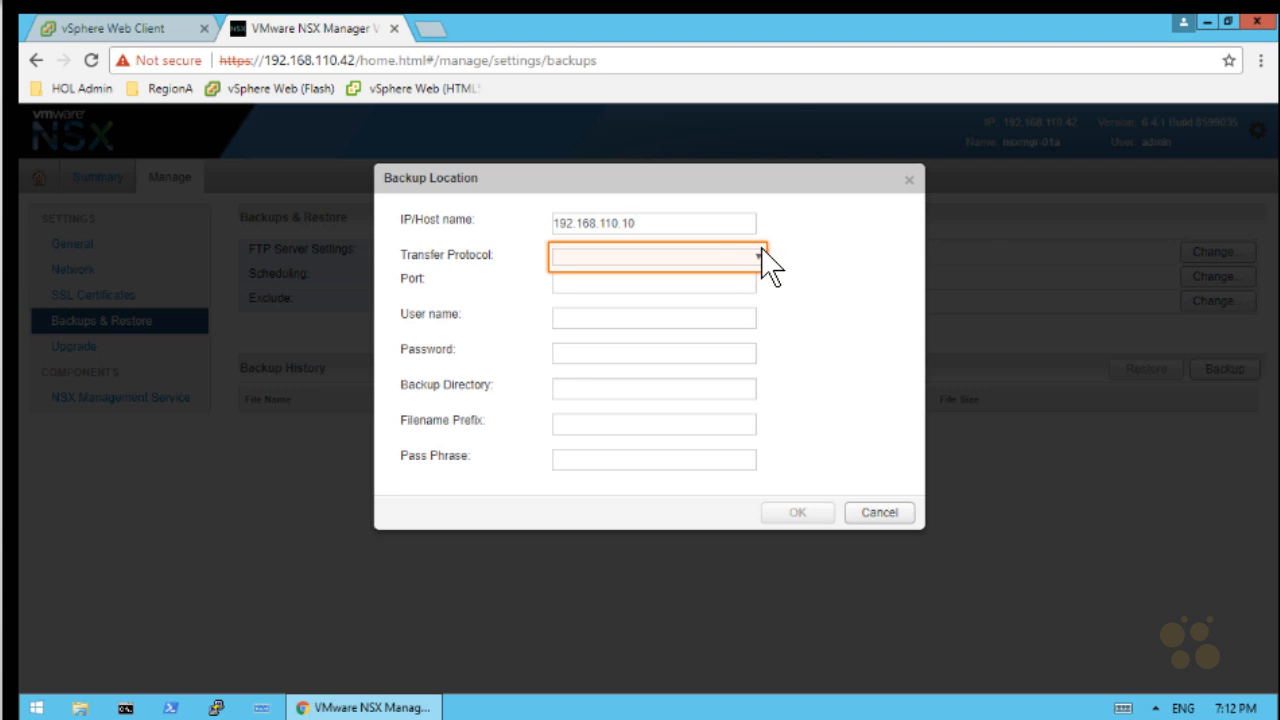
click(758, 259)
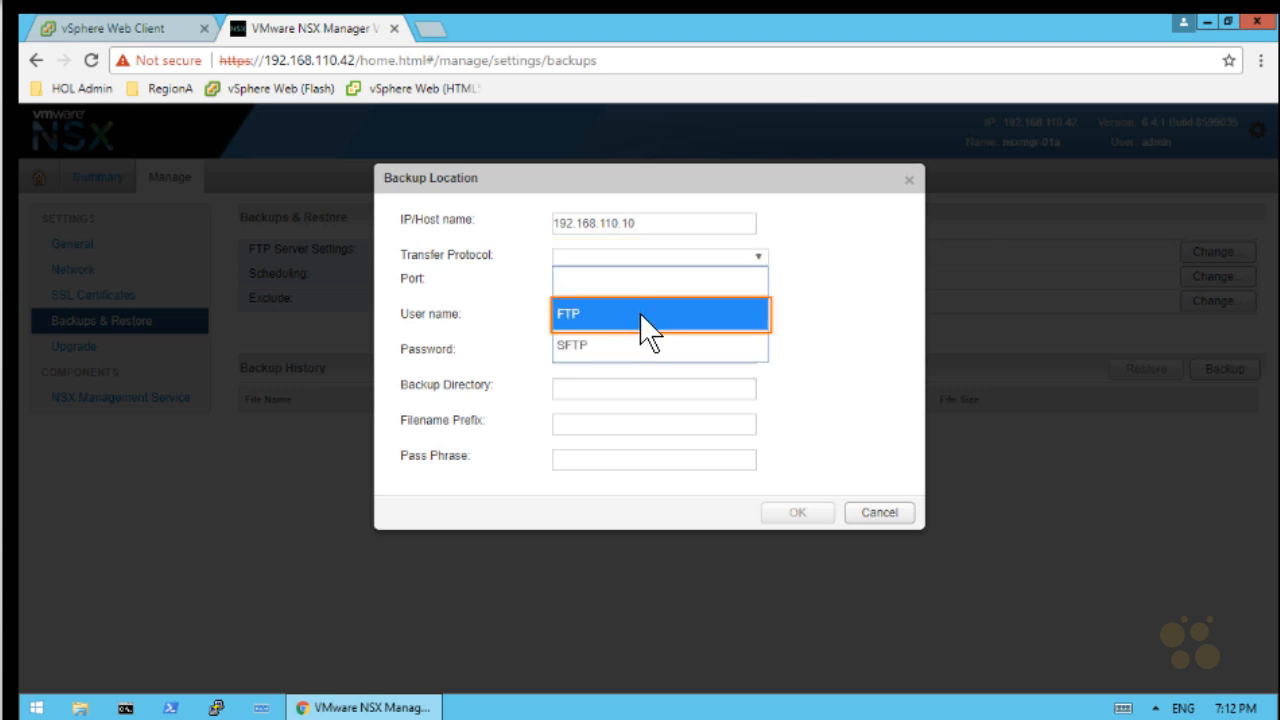
click(648, 320)
click(617, 366)
Enter the FTP user name and password, directory /nsxmanager, prefix nsx_manager_ and a pass phrase, then save
text(ftpuser)
click(740, 393)
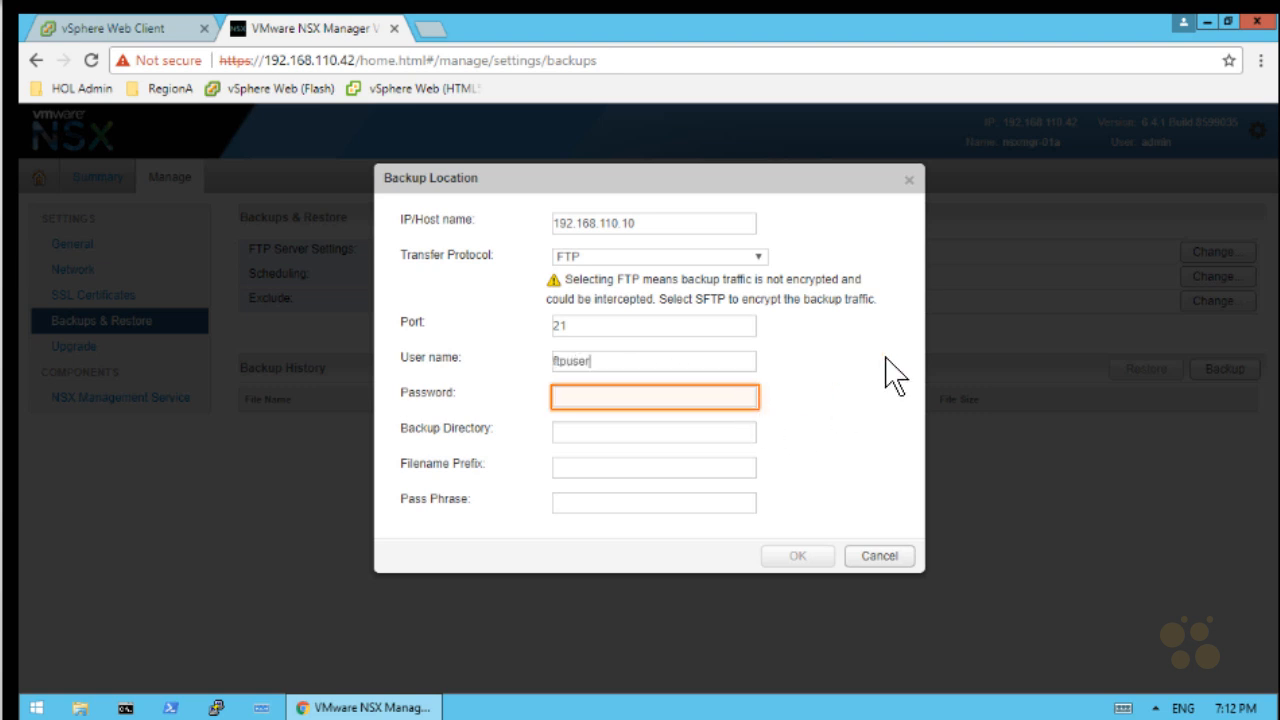
text(***)
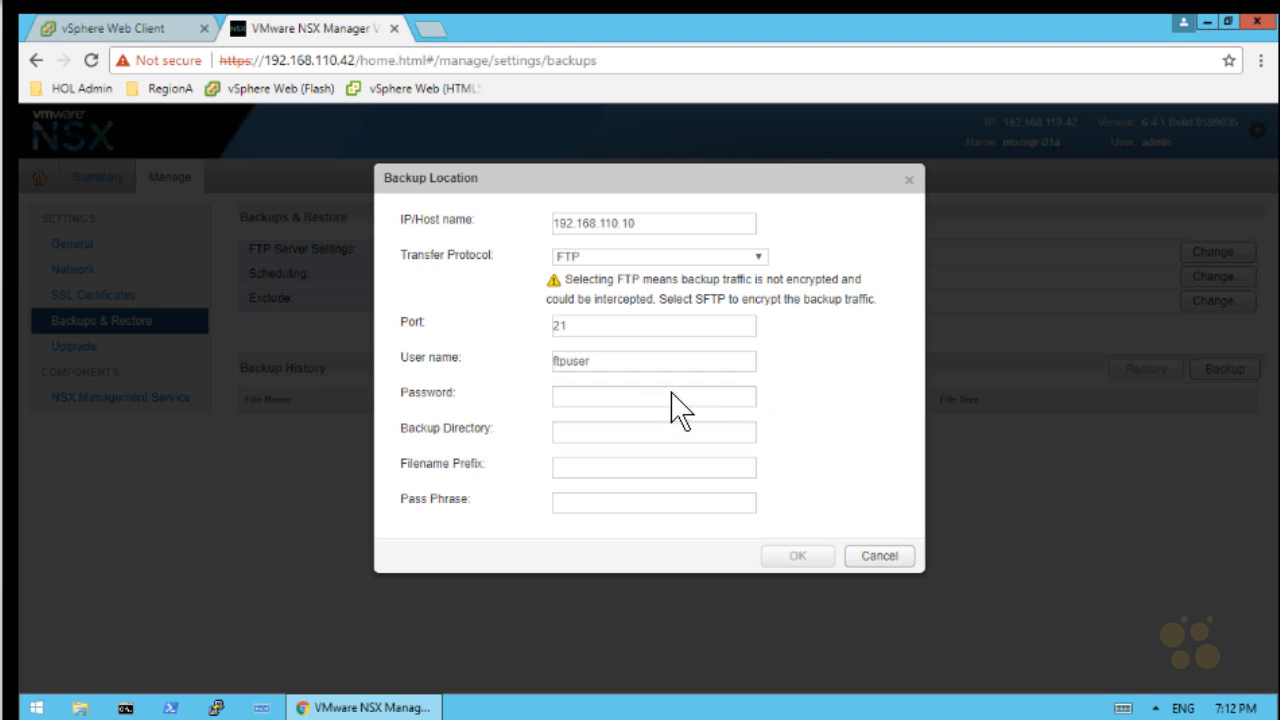
text(are1!)
key(Tab)
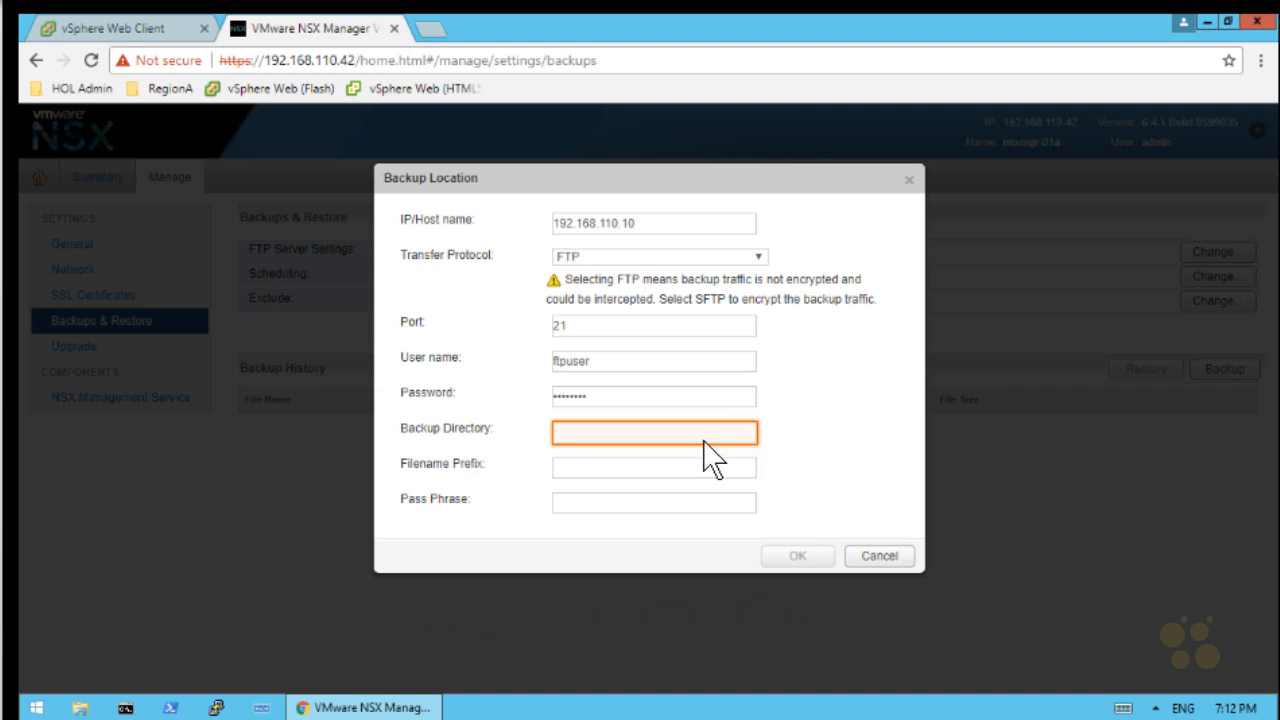
text(/nsxma)
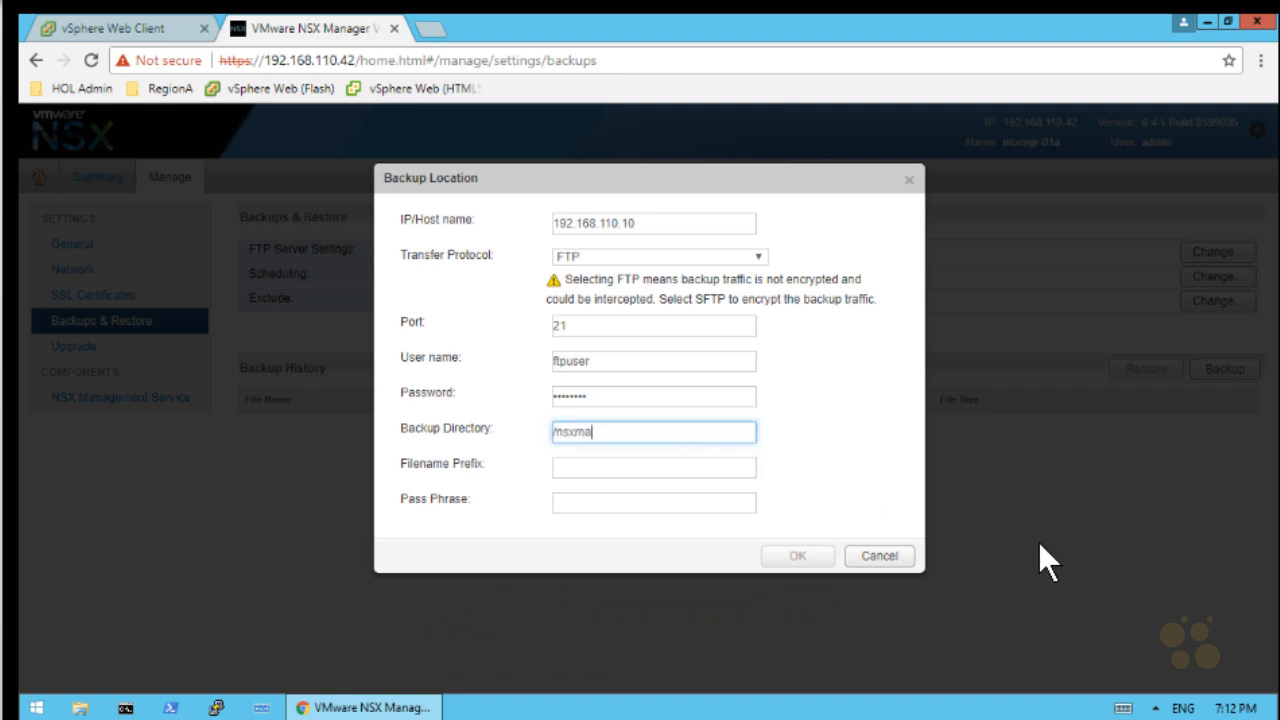
text(nager)
key(Tab)
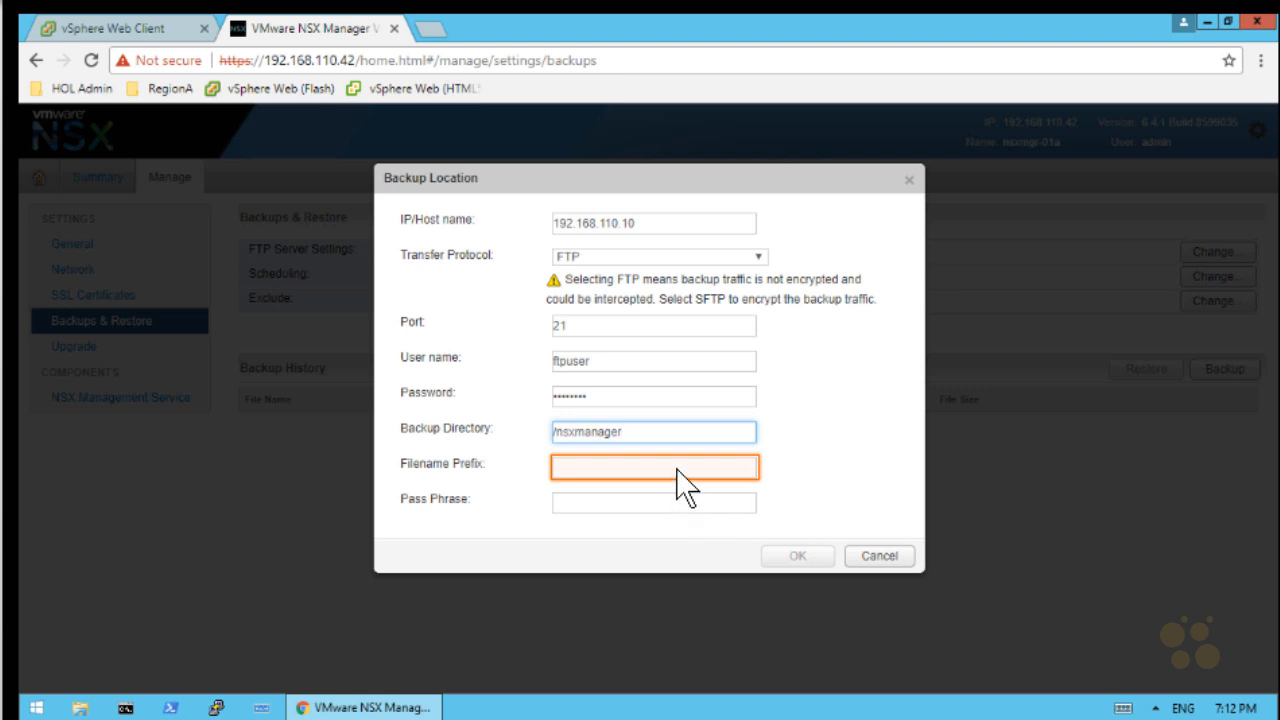
click(628, 467)
text(nsx_manager_)
key(Tab)
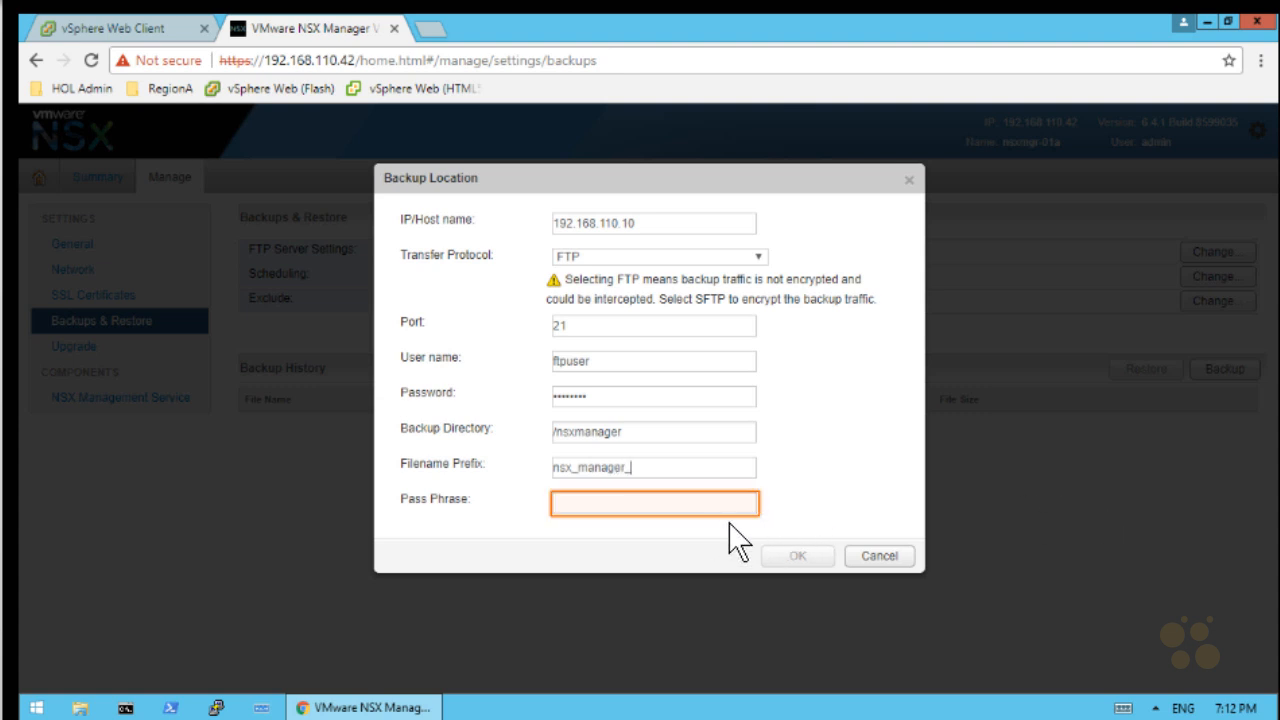
click(663, 503)
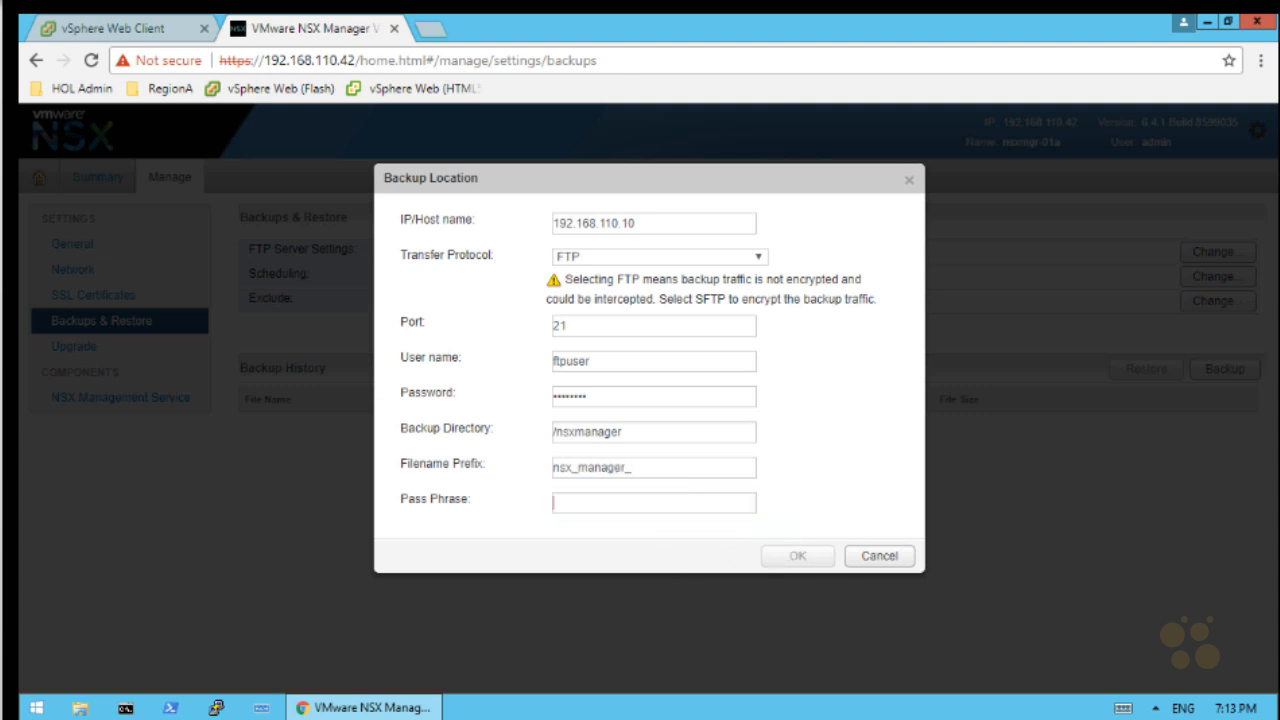
text(VMware1!)
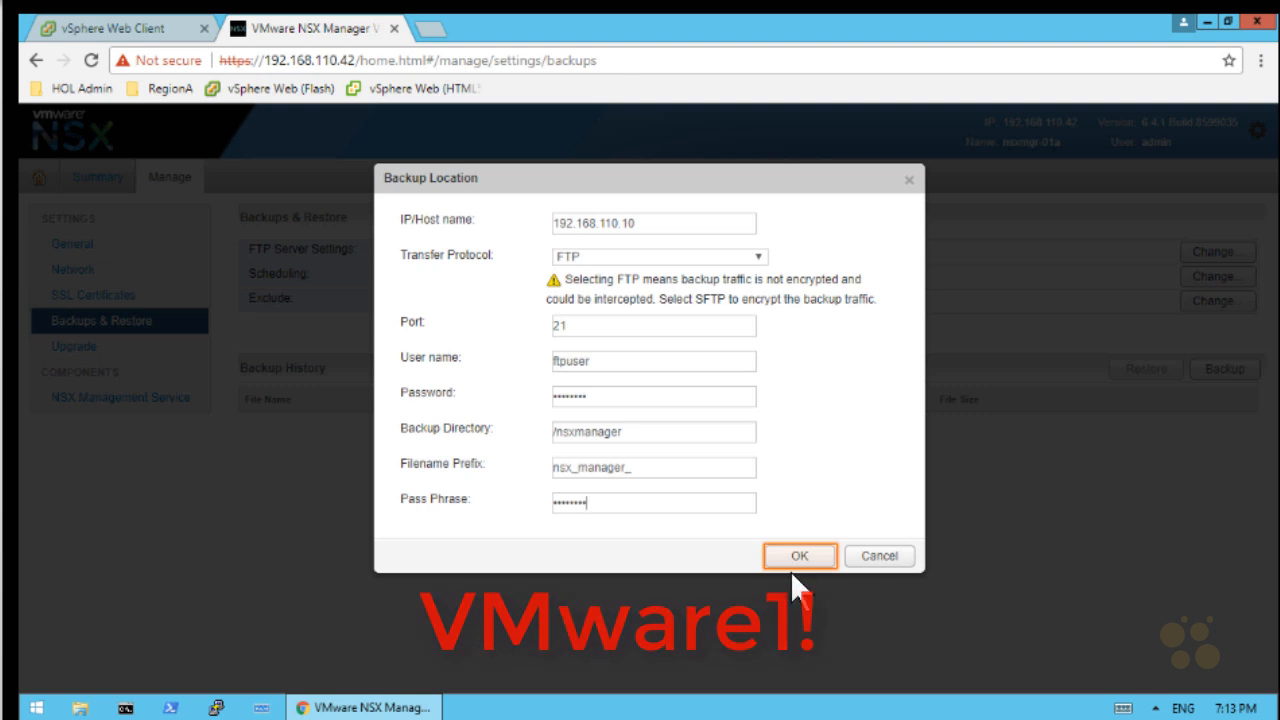
click(795, 556)
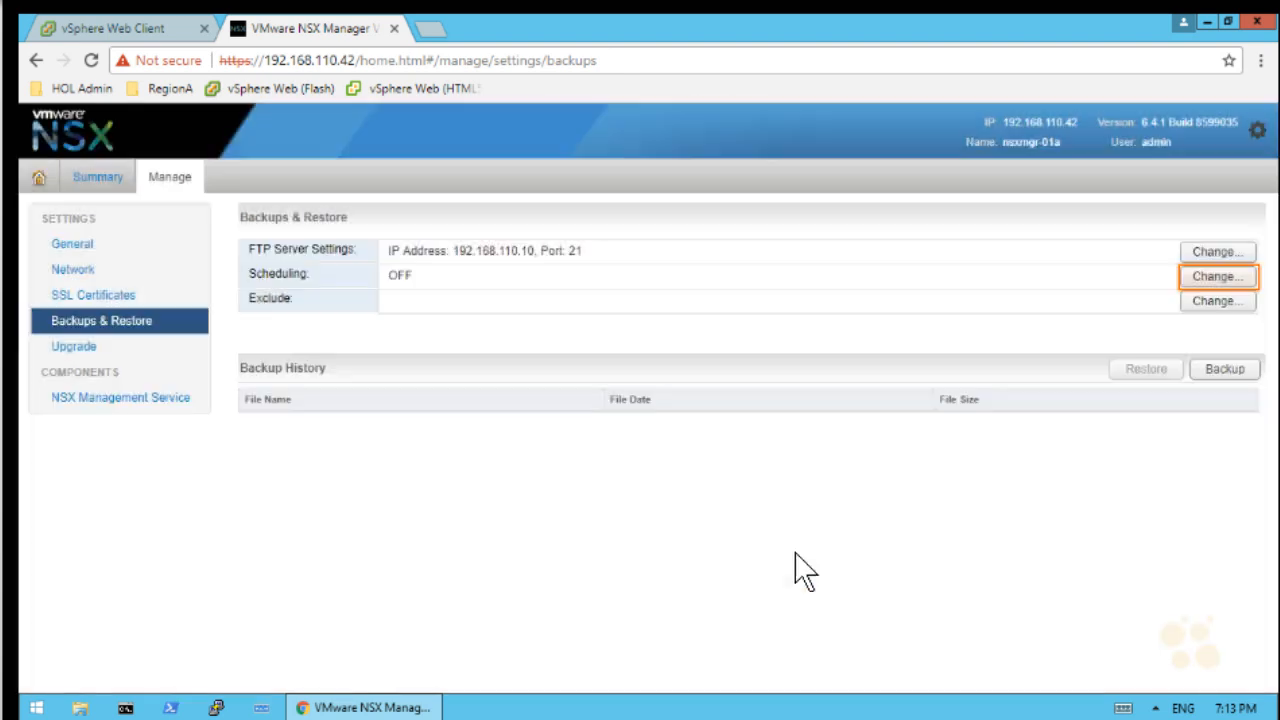
Schedule weekly backups on Sunday at hour 0, minute 5, then start an immediate backup
click(1232, 279)
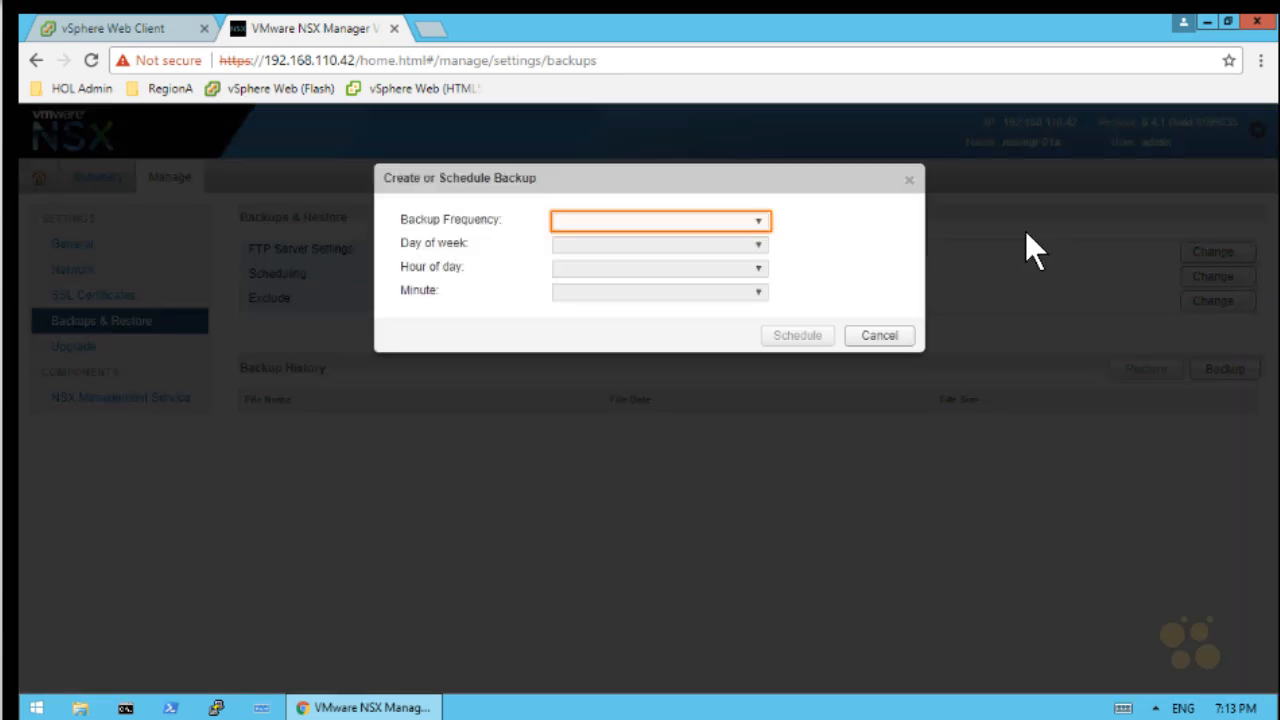
click(743, 228)
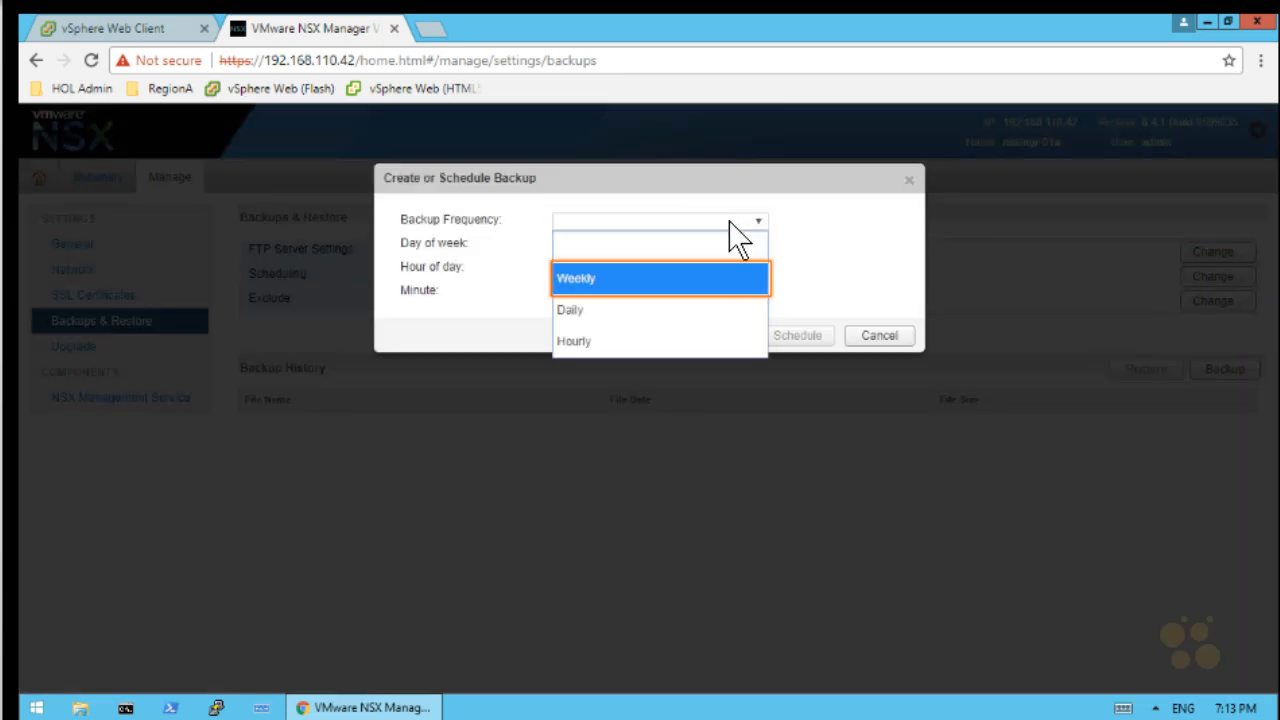
click(607, 284)
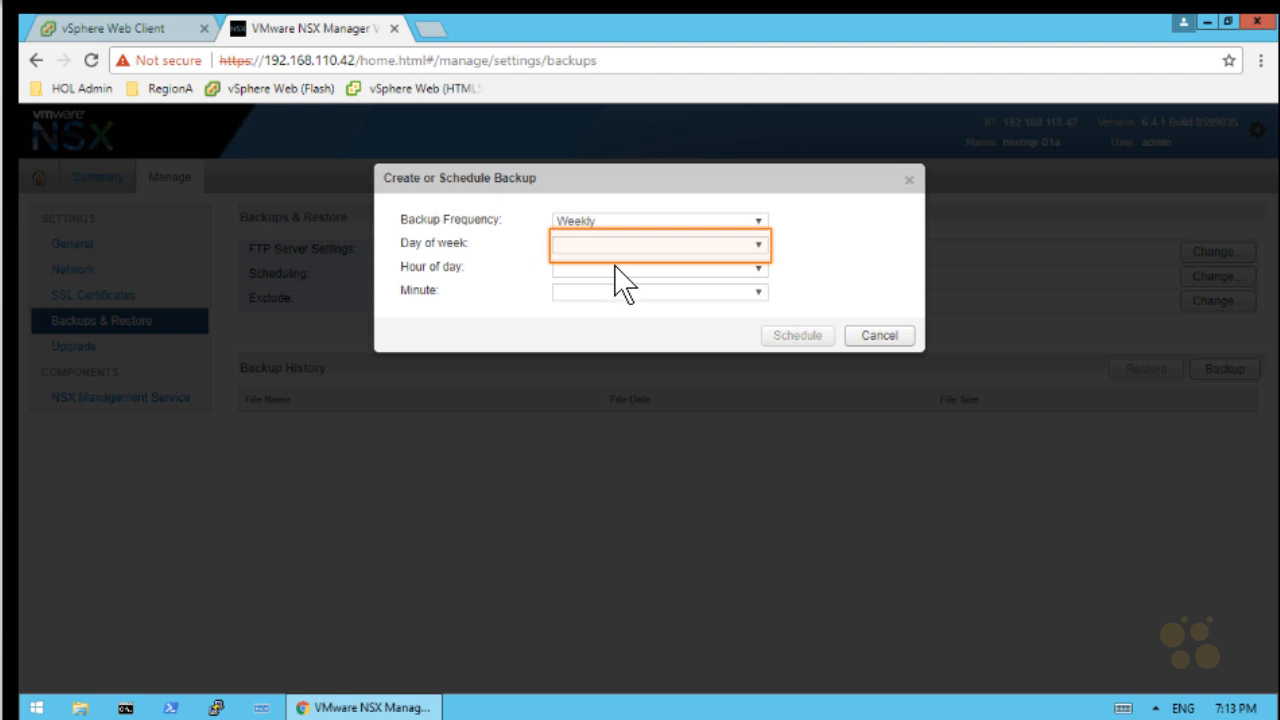
click(618, 249)
click(591, 300)
click(584, 272)
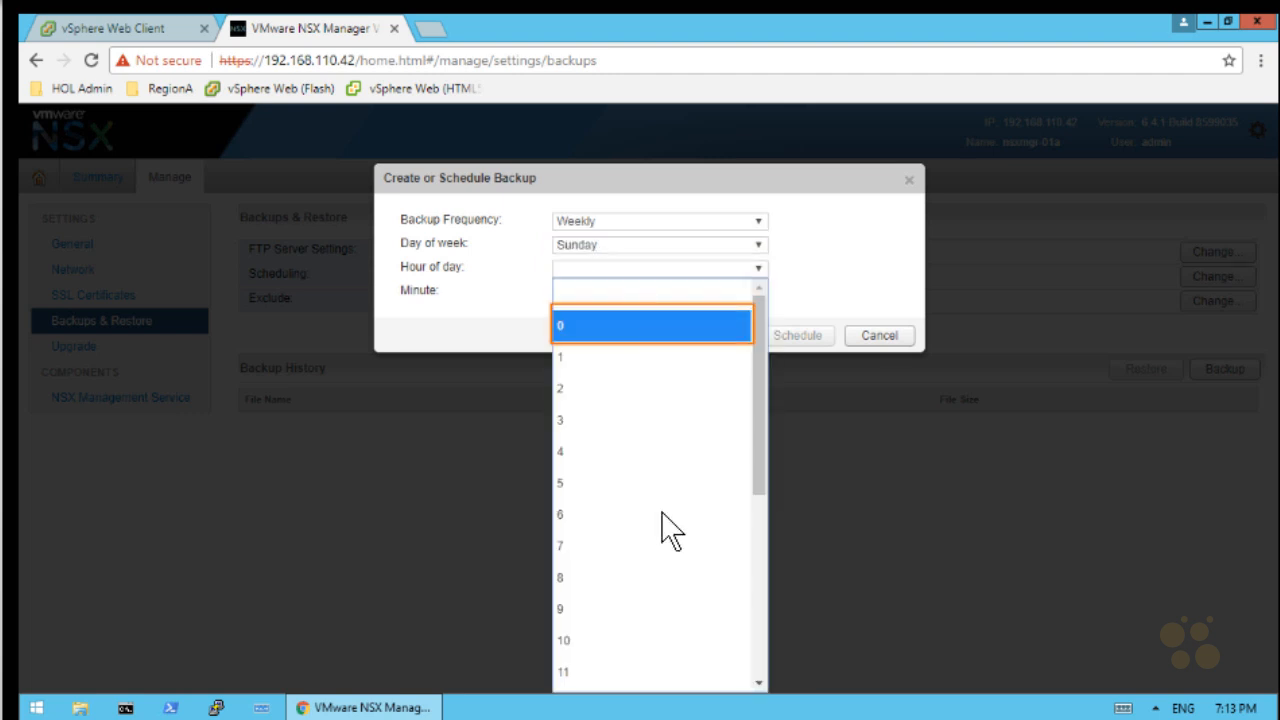
click(625, 322)
click(588, 293)
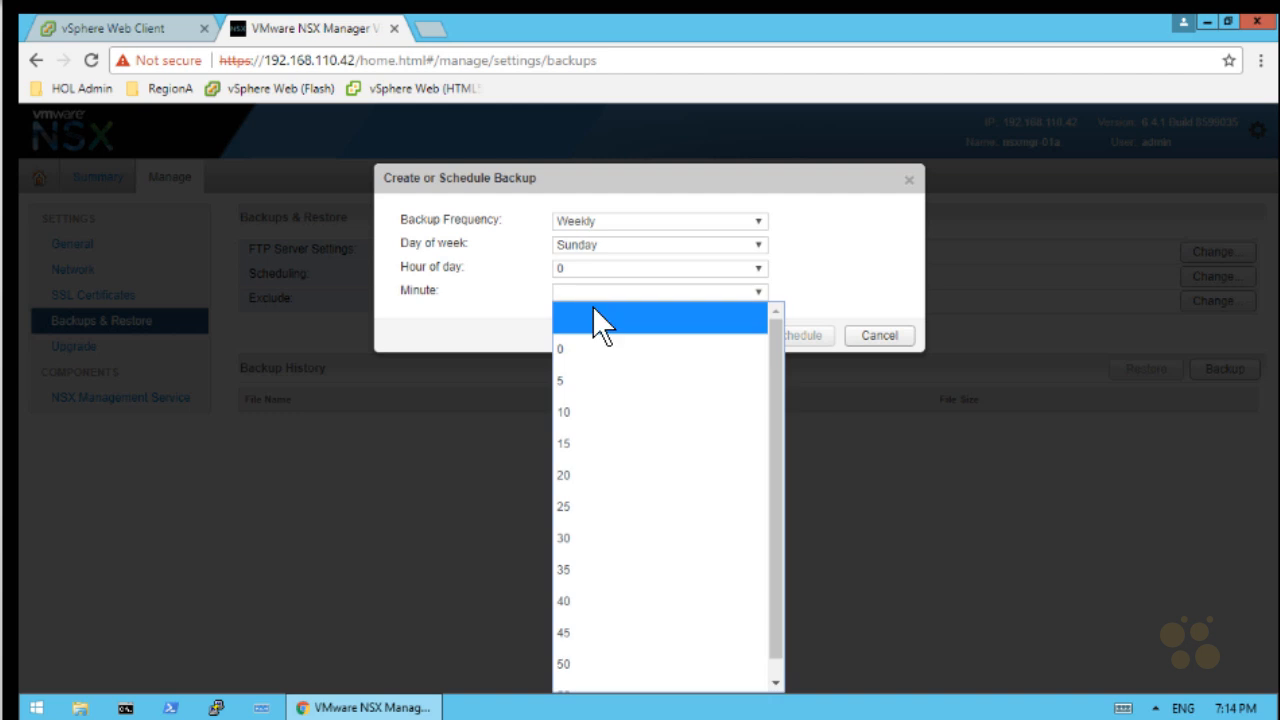
click(607, 380)
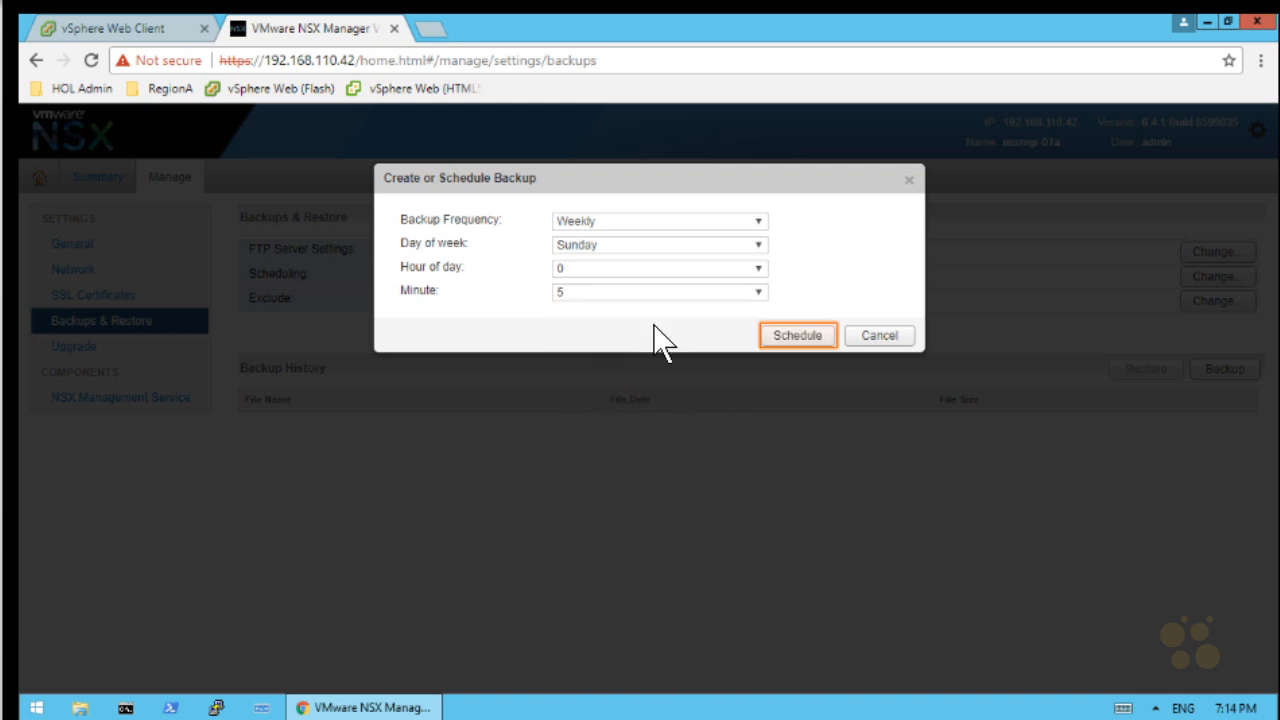
click(794, 334)
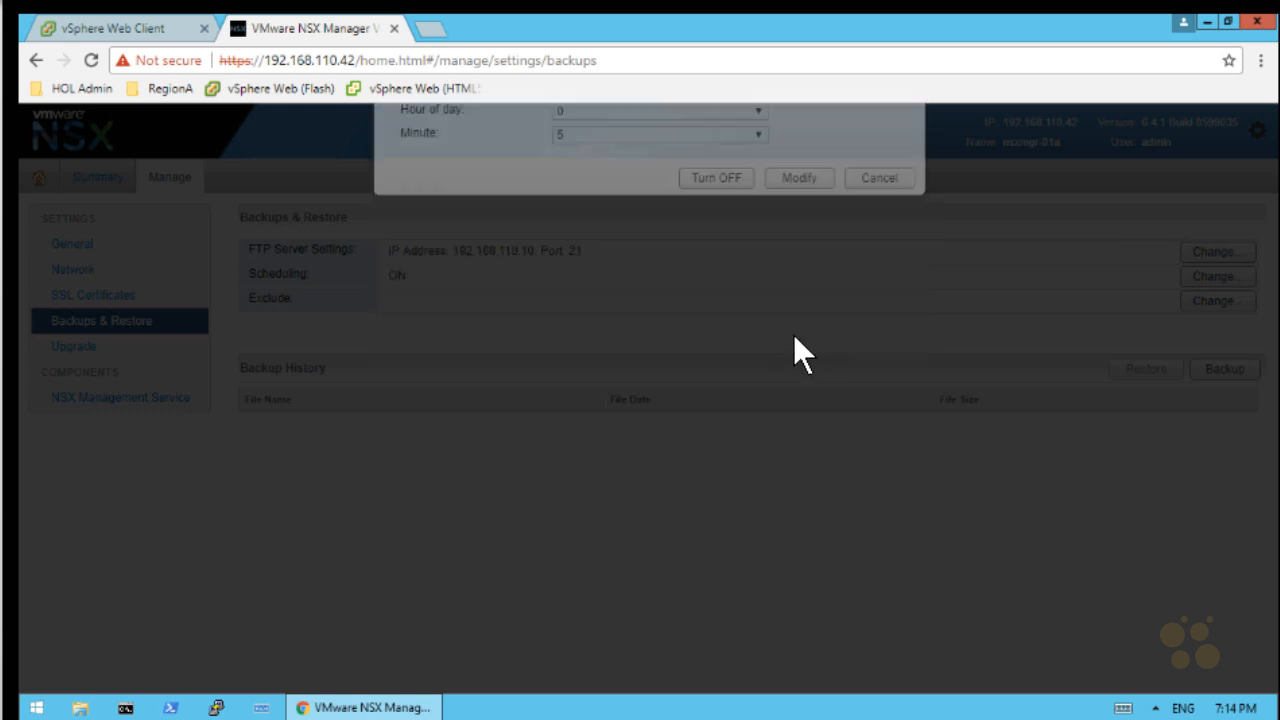
click(1227, 366)
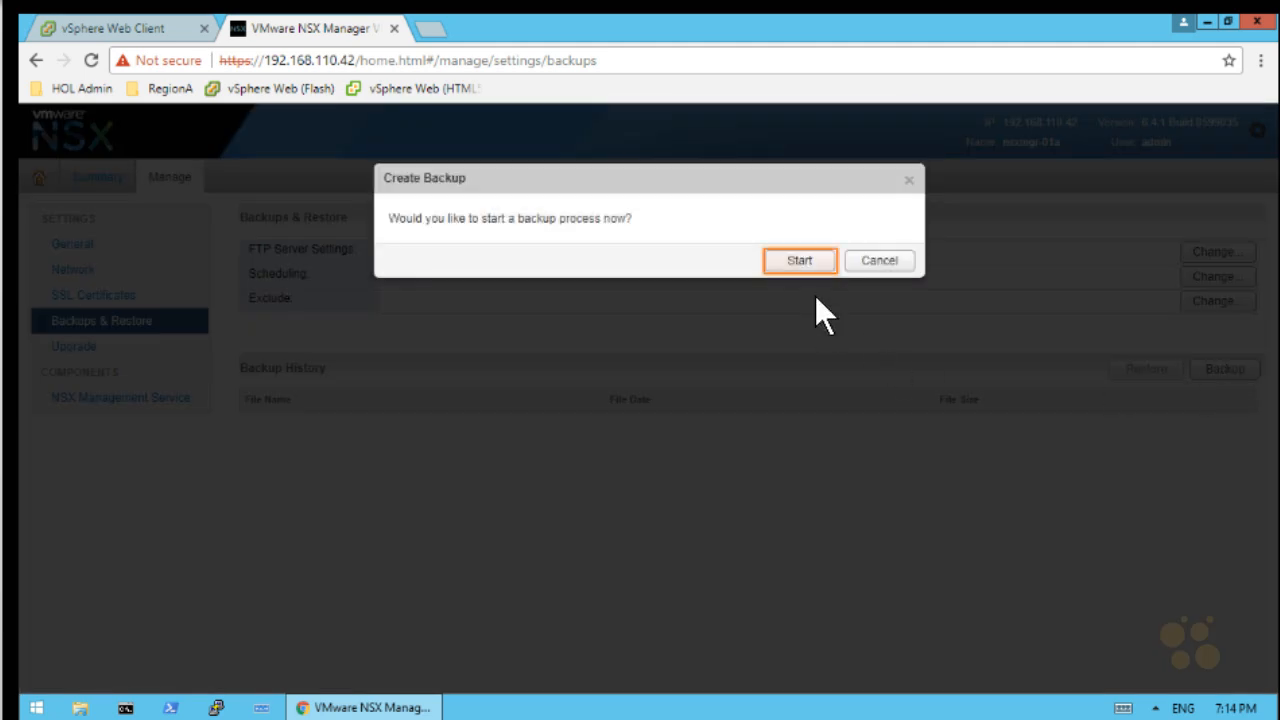
click(800, 262)
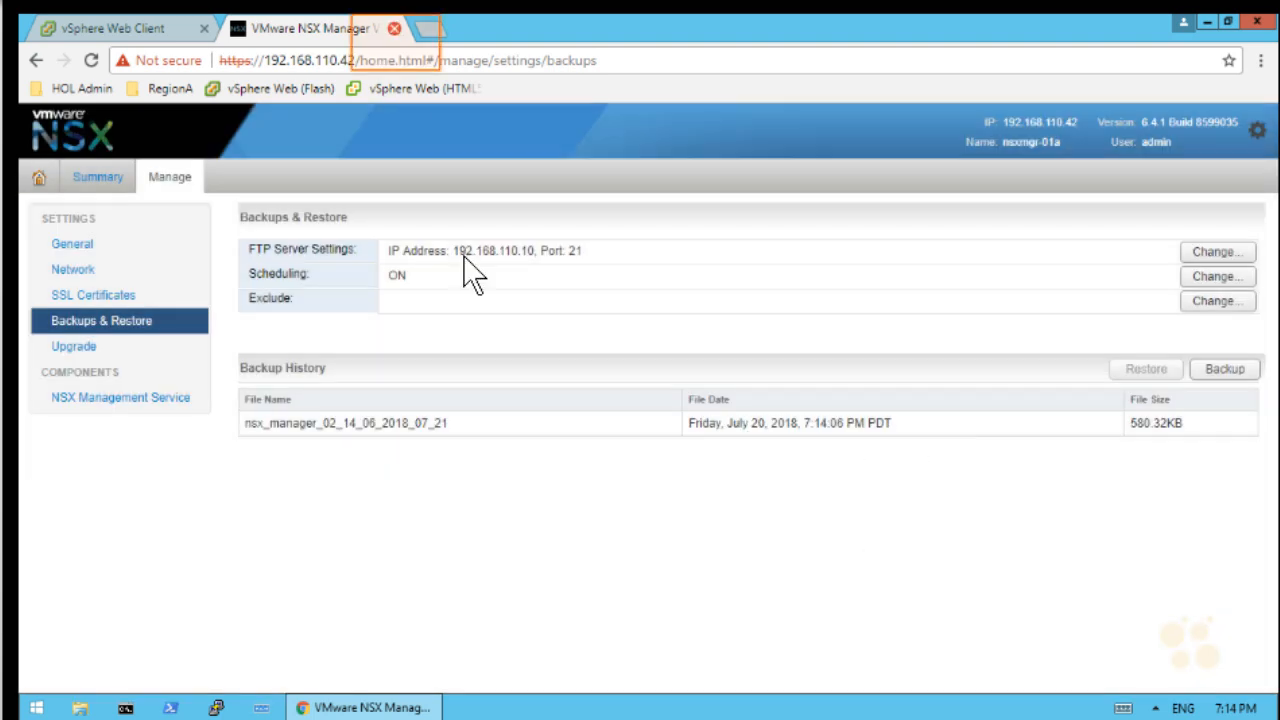
Close the NSX Manager tab and resume the idle-timed-out Hands-on Lab until the console reappears
click(394, 28)
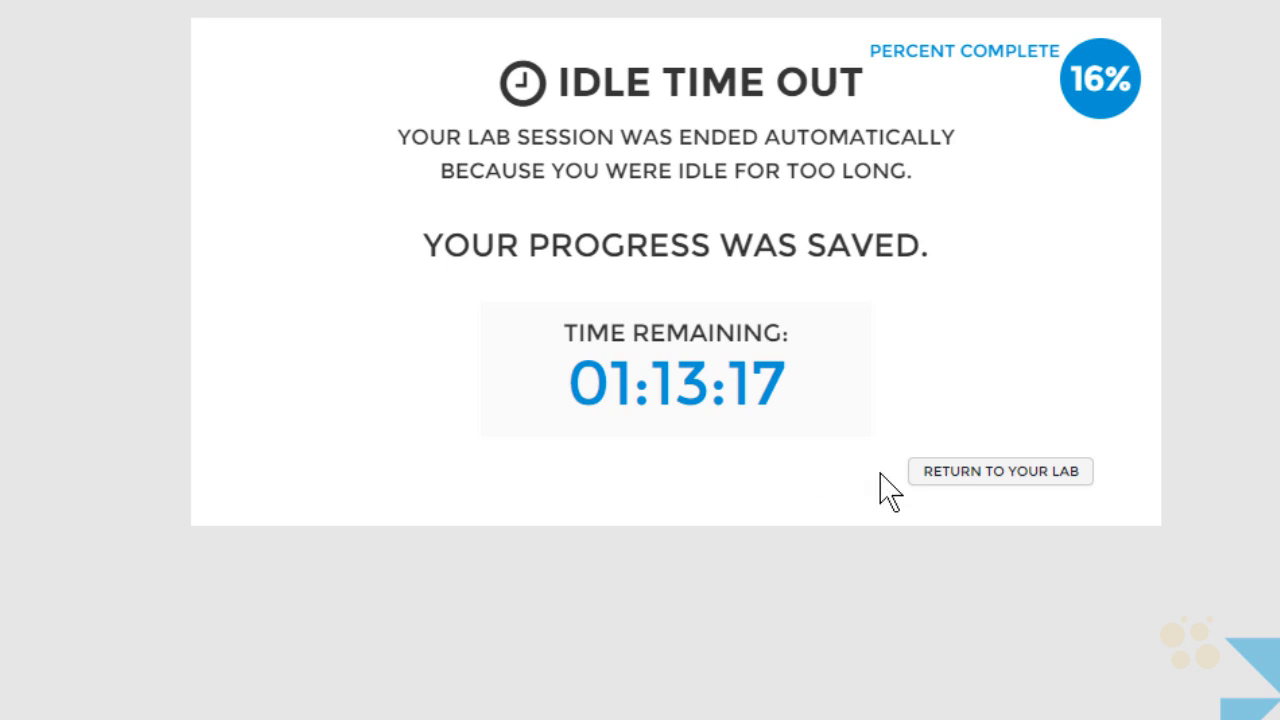
click(944, 476)
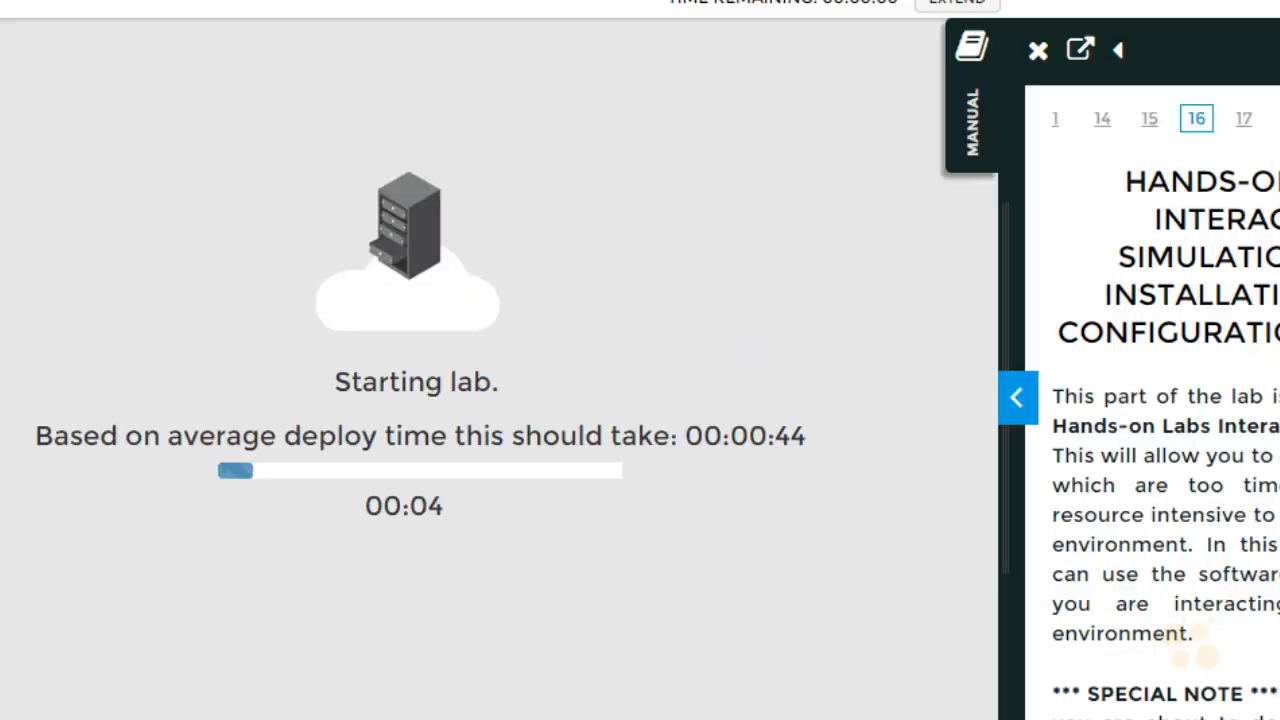
scroll(1160, 450, down, 2)
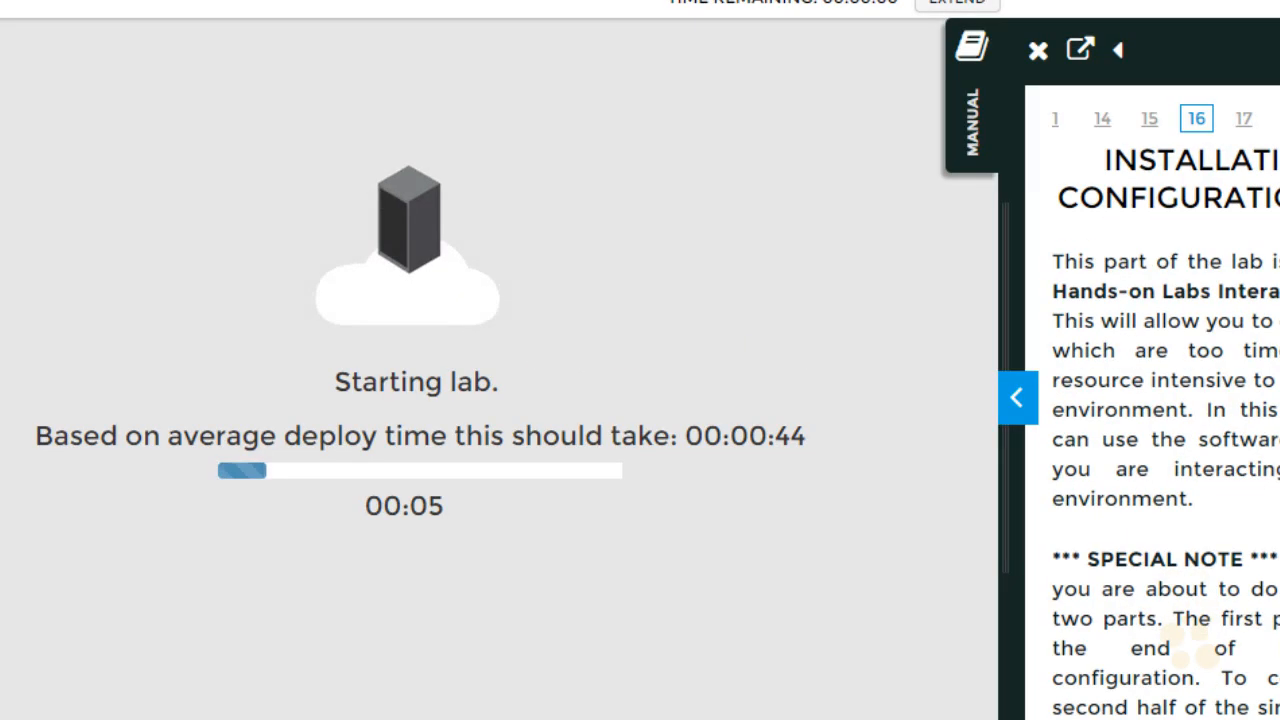
scroll(1160, 450, down, 8)
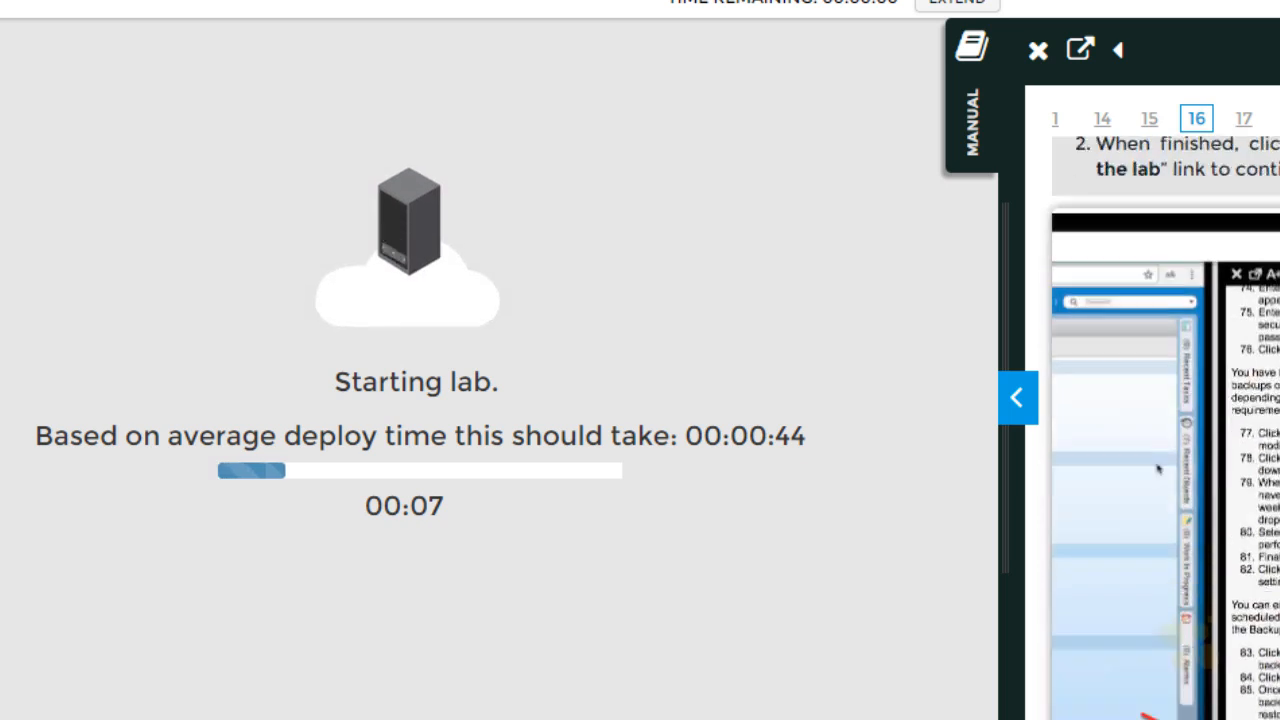
scroll(1160, 450, up, 6)
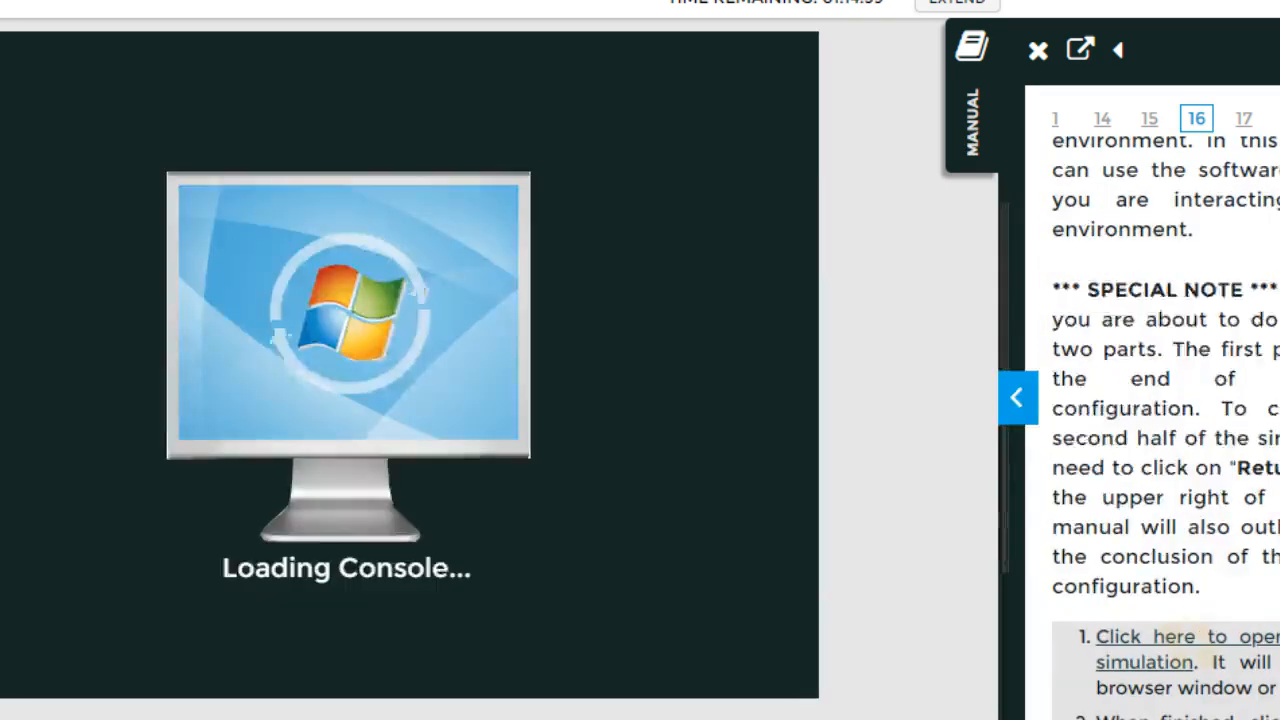
scroll(1250, 318, down, 6)
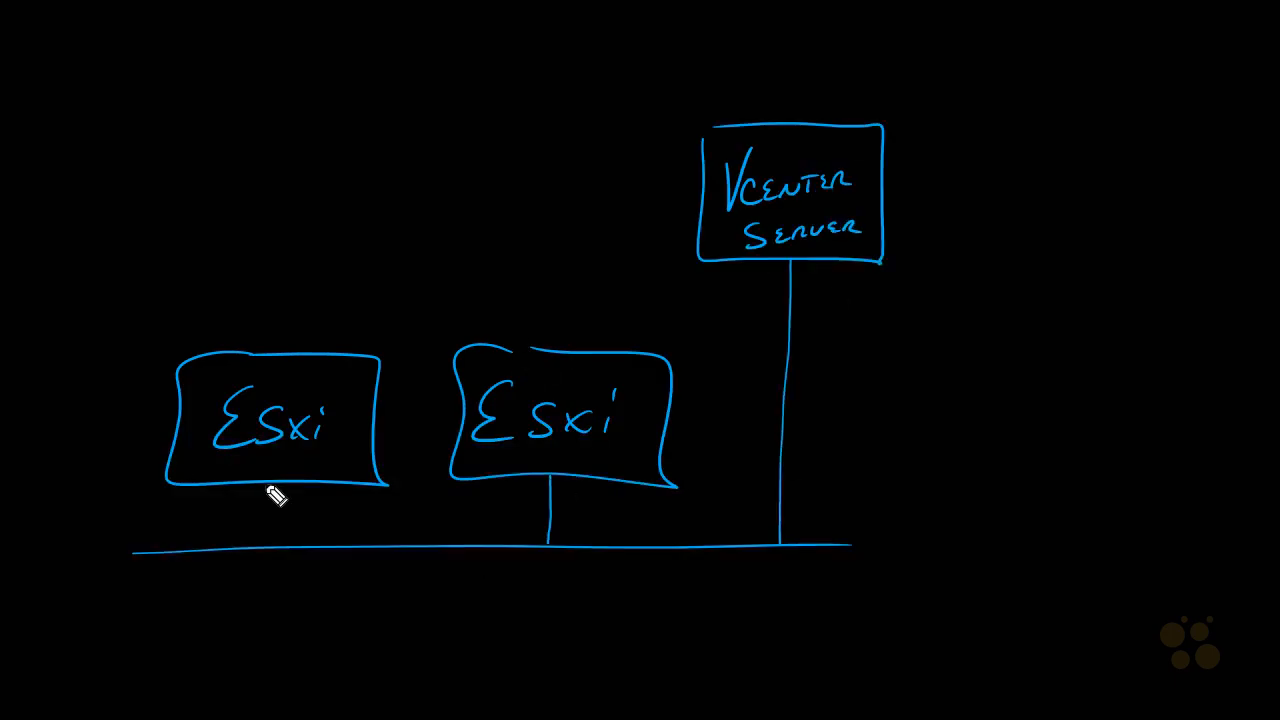
Sketch the iSCSI storage box, the NSX Manager .ovf label and the labelled management cluster outline
drag(267, 485, 272, 544)
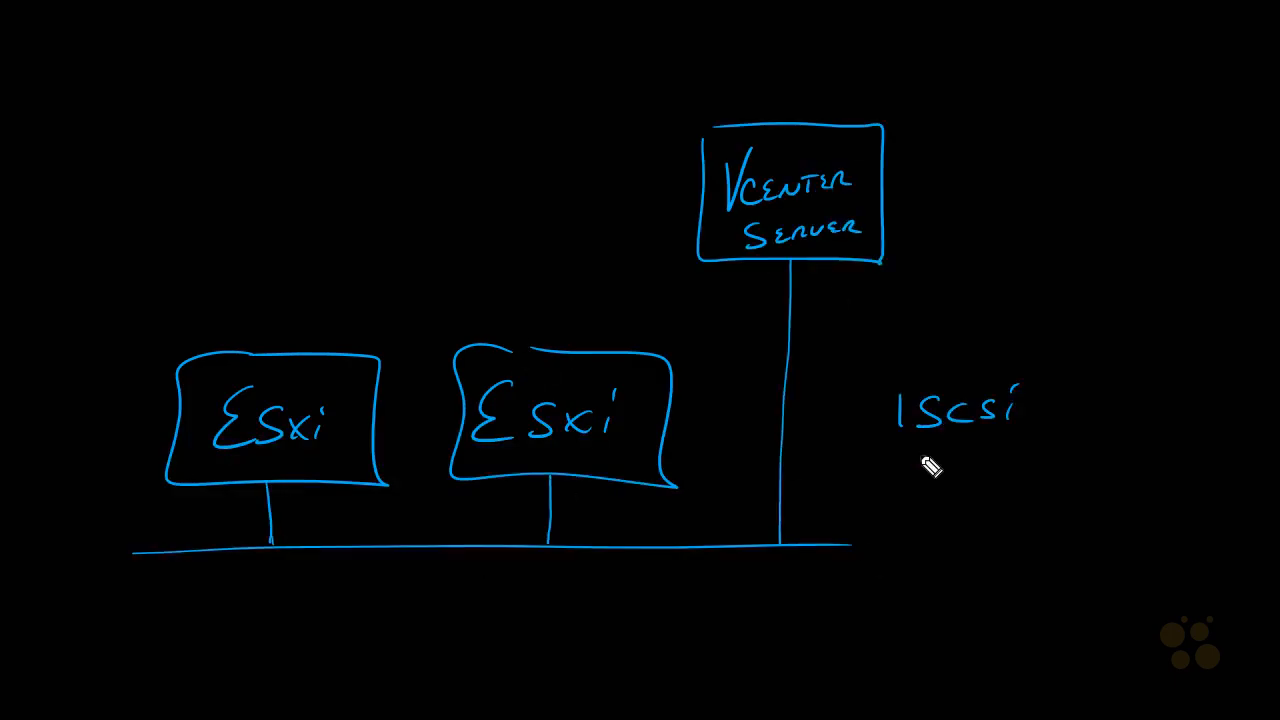
drag(903, 340, 873, 499)
drag(925, 341, 1062, 503)
drag(841, 543, 1042, 544)
drag(957, 497, 955, 540)
drag(68, 16, 70, 162)
drag(184, 14, 181, 145)
mouse_move(206, 316)
mouse_down()
mouse_move(706, 459)
mouse_move(592, 322)
mouse_move(314, 329)
mouse_move(568, 320)
mouse_up()
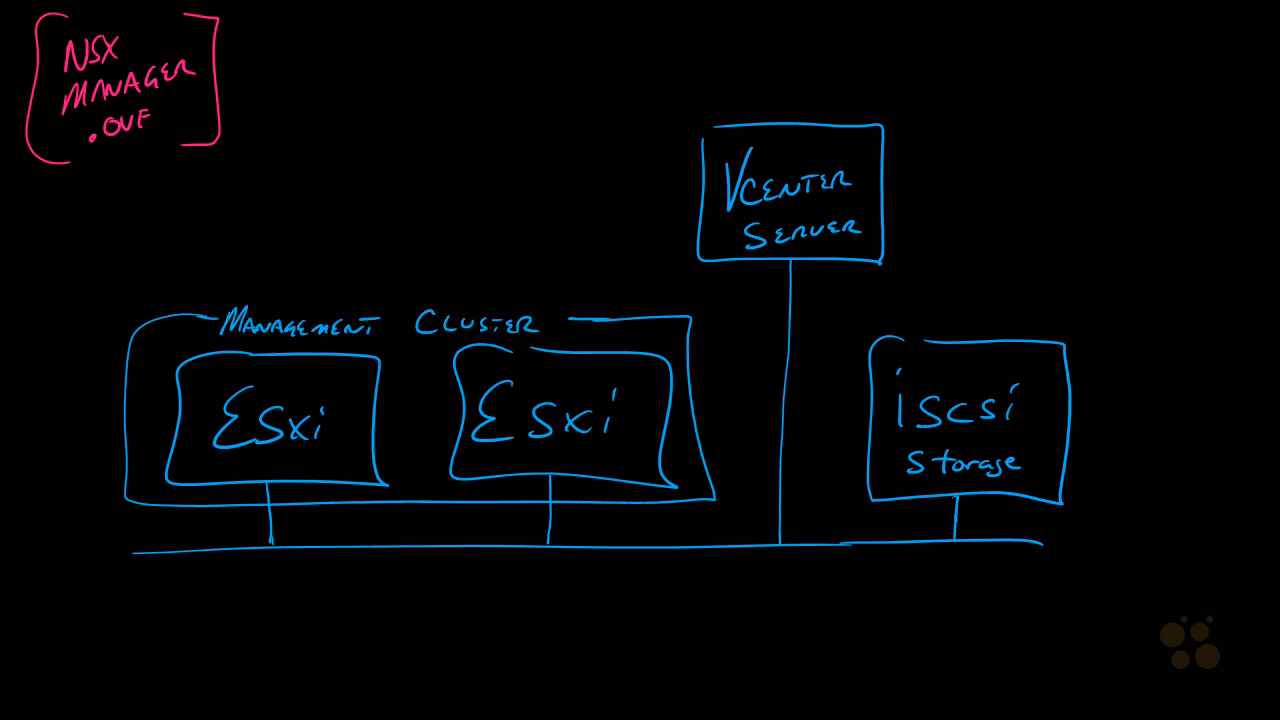
Draw an arrow from the .ovf into the cluster ending at a new VM box labelled NSX
drag(214, 105, 360, 264)
drag(350, 252, 373, 246)
drag(378, 402, 415, 233)
drag(390, 177, 469, 230)
drag(395, 157, 467, 229)
drag(401, 190, 417, 186)
drag(419, 208, 440, 205)
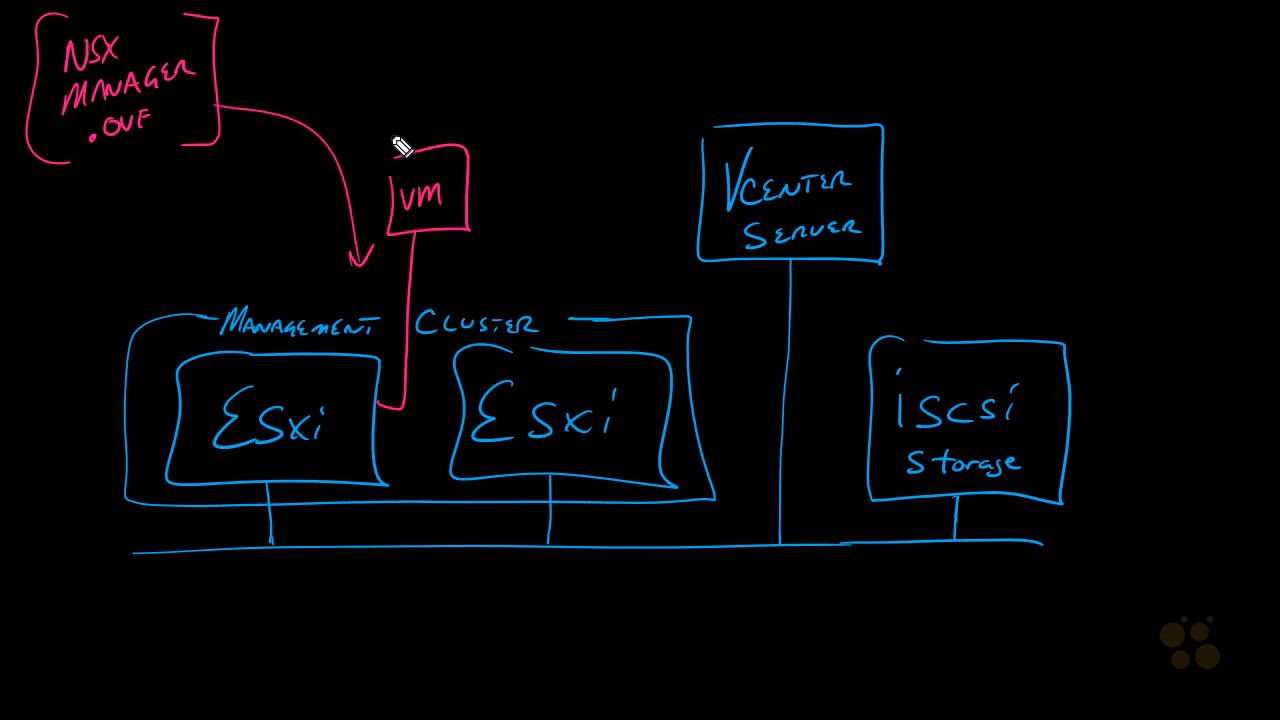
drag(388, 143, 440, 130)
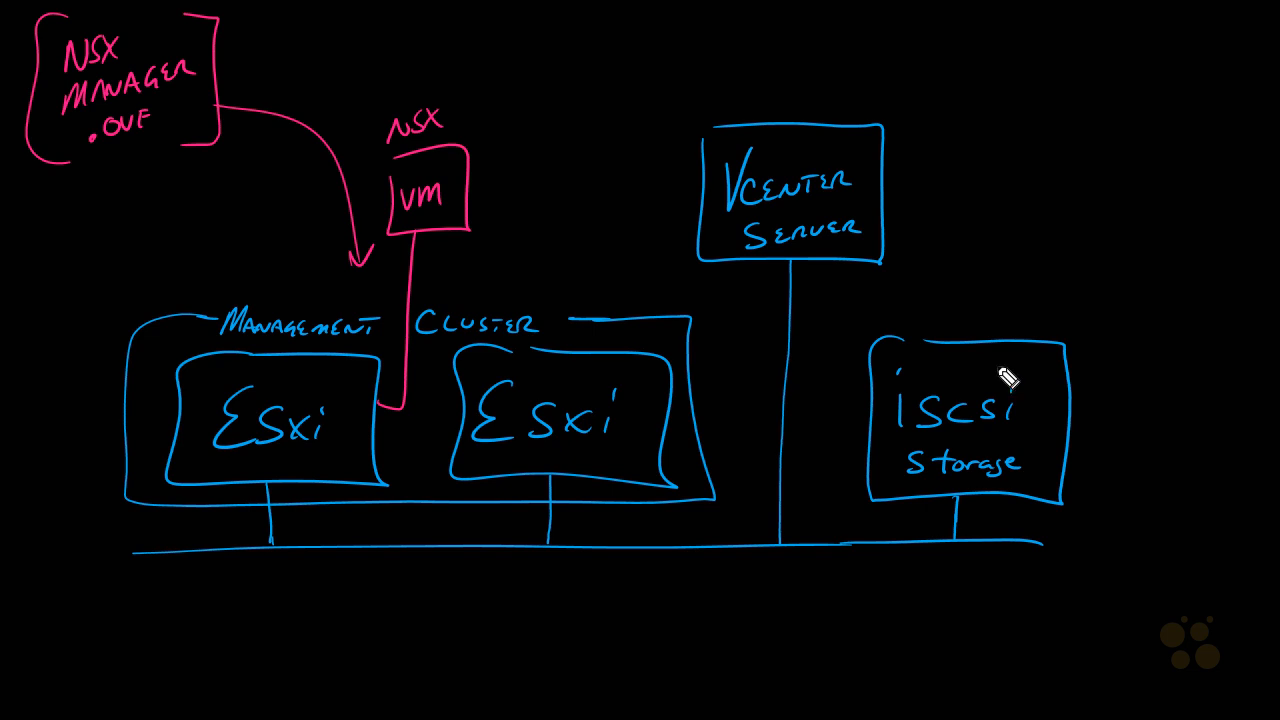
Mark NSX on the storage, trace the host uplinks, and label the distributed switch network and IP address
drag(976, 348, 974, 379)
drag(1030, 346, 1031, 379)
drag(268, 484, 270, 544)
drag(550, 476, 546, 542)
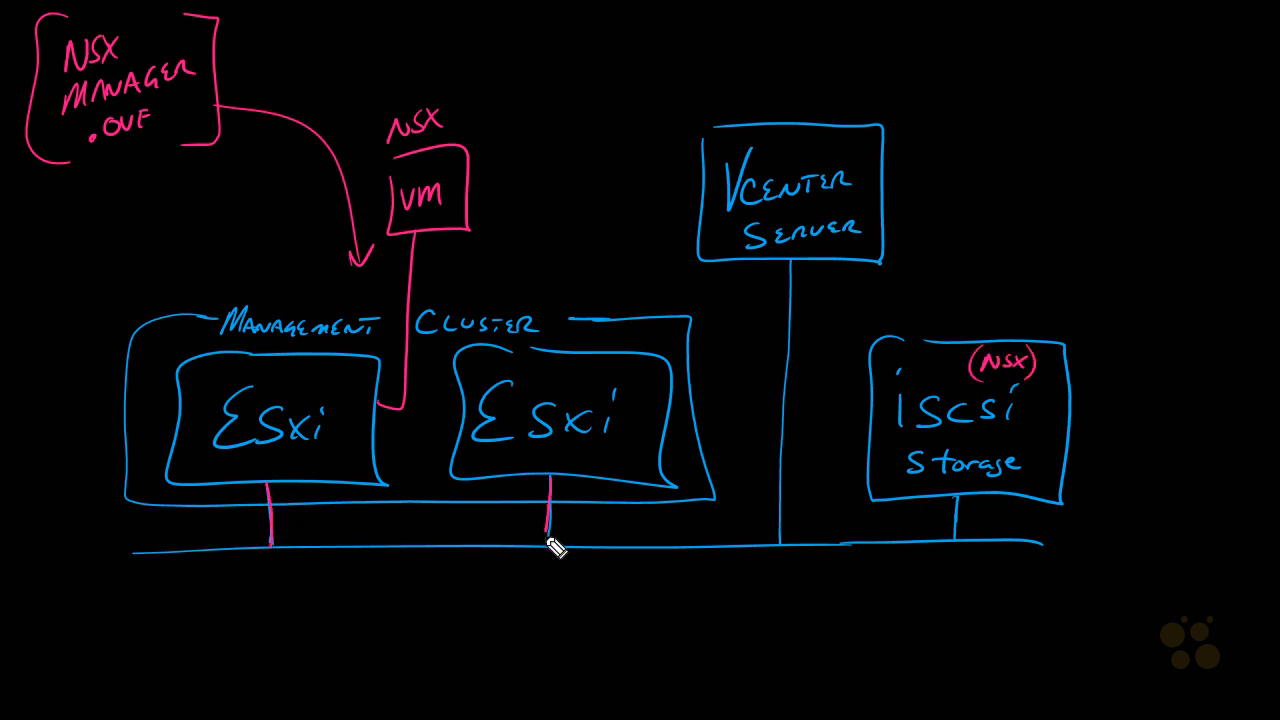
mouse_move(286, 532)
mouse_down()
mouse_move(340, 551)
mouse_move(509, 543)
mouse_up()
drag(312, 572, 453, 590)
mouse_move(472, 82)
mouse_down()
mouse_move(480, 57)
mouse_move(542, 42)
mouse_up()
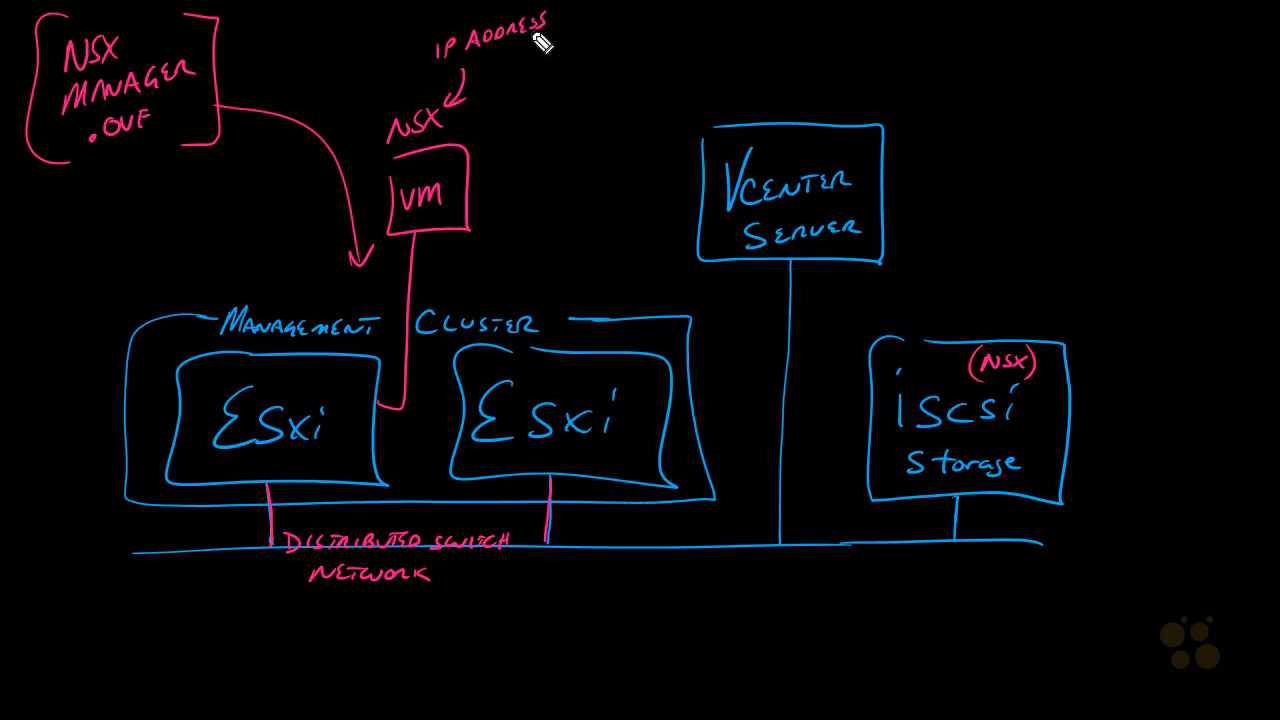
drag(868, 546, 868, 584)
mouse_move(838, 600)
mouse_down()
mouse_move(903, 646)
mouse_move(842, 598)
mouse_up()
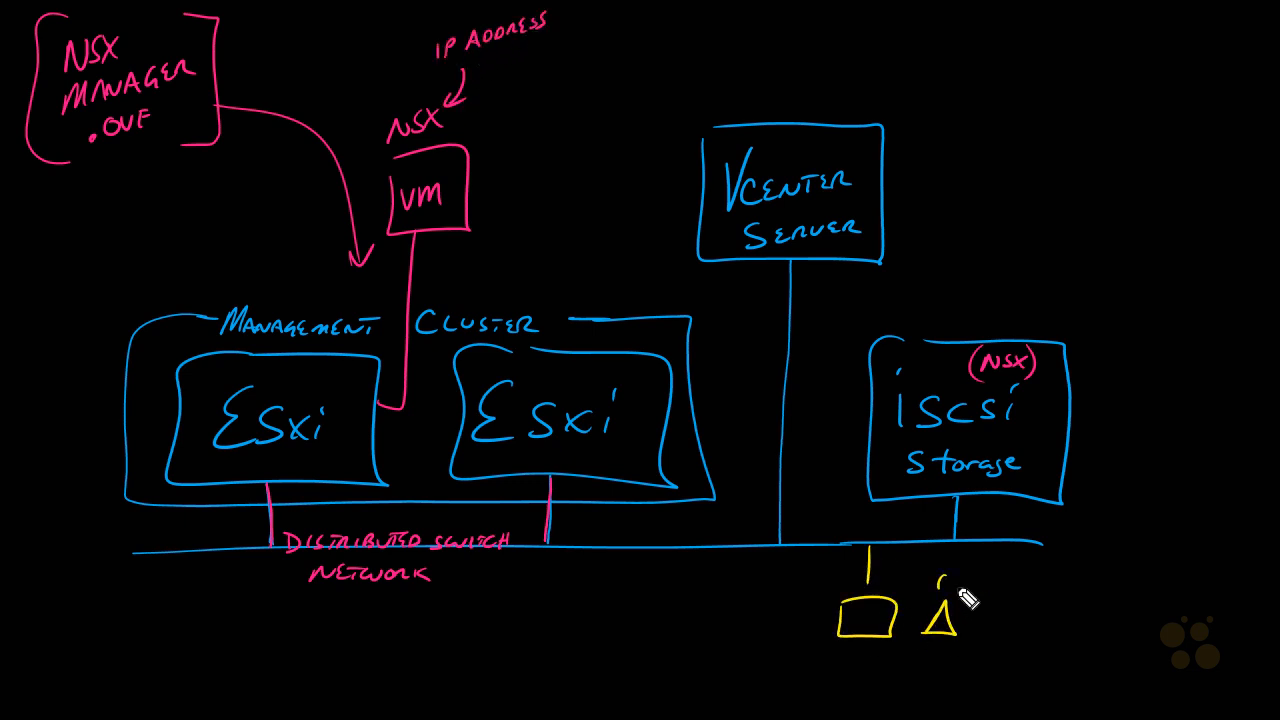